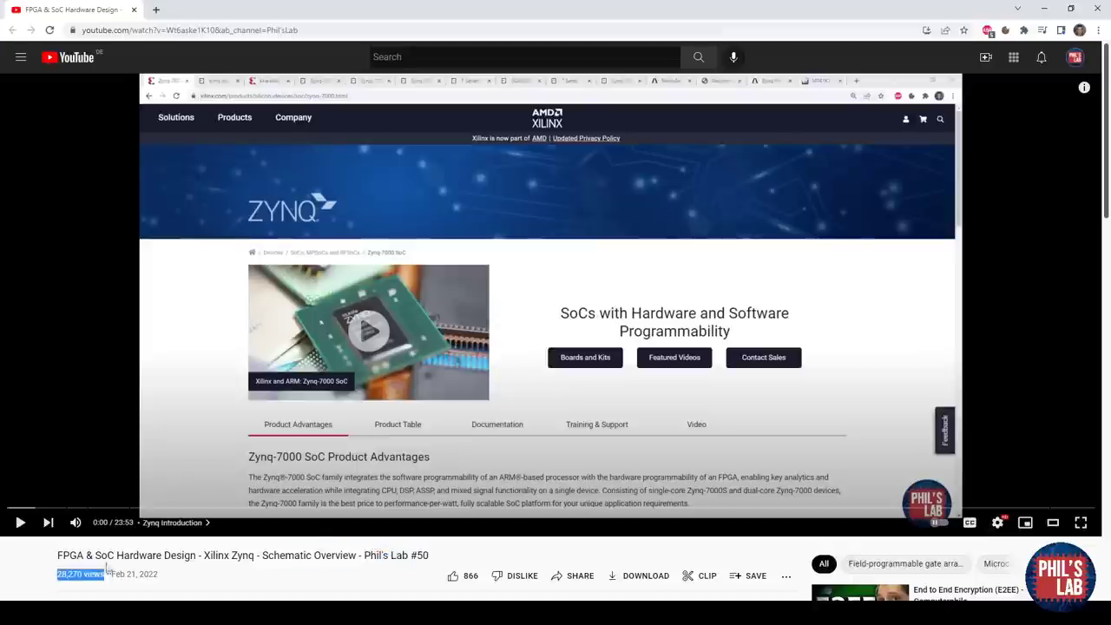
click(59, 555)
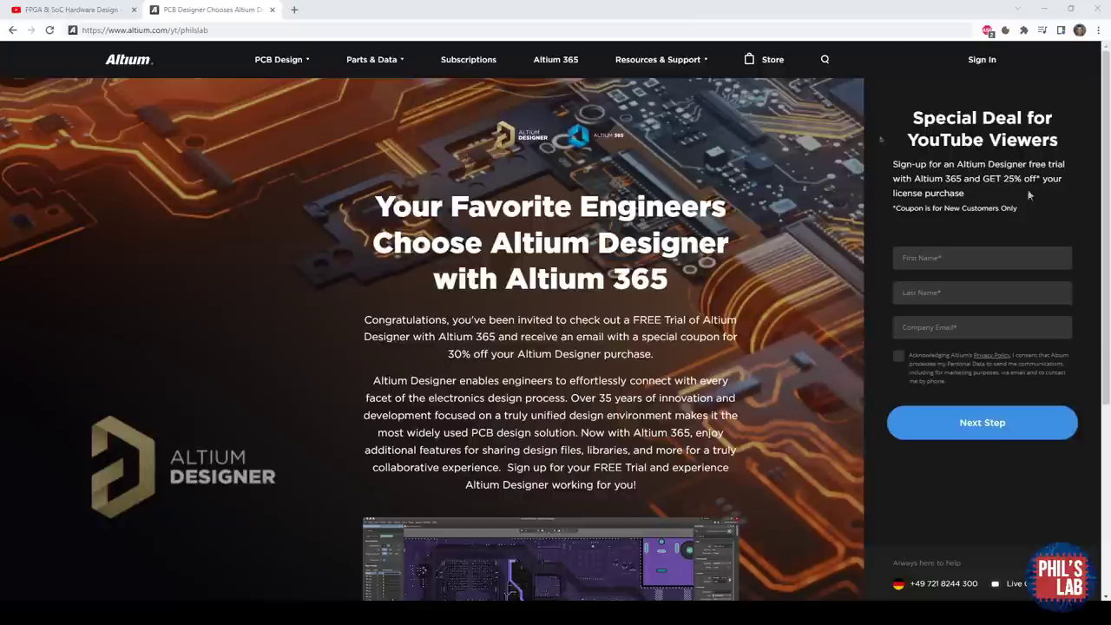
drag(210, 30, 78, 31)
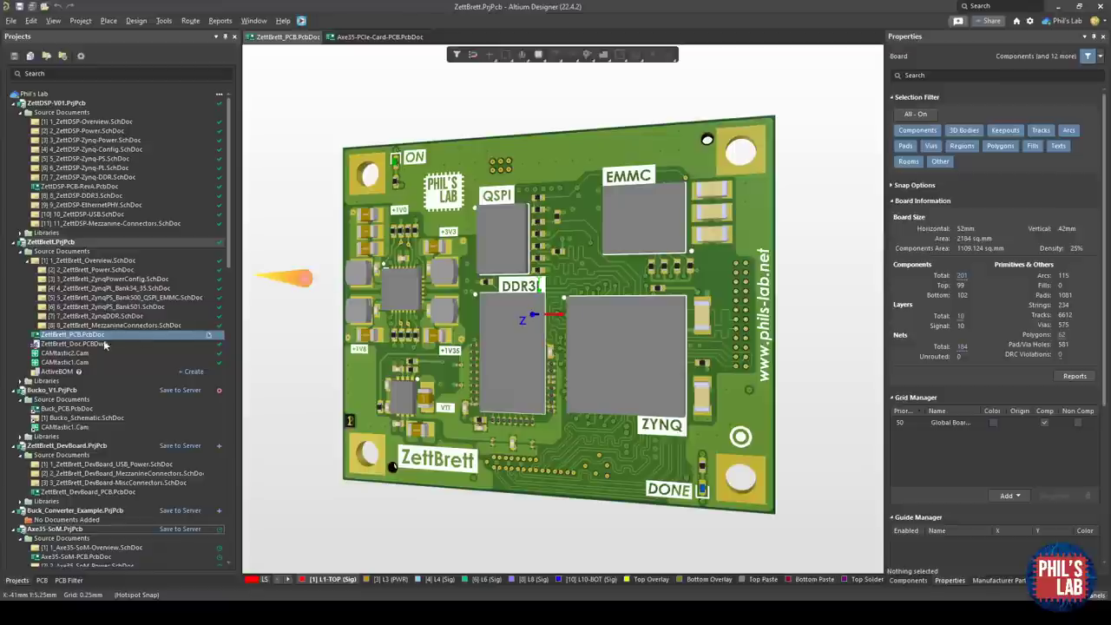
- Open the 1_ZettBrett_Overview schematic in Altium Designer and review its hierarchical sheet blocks
click(108, 262)
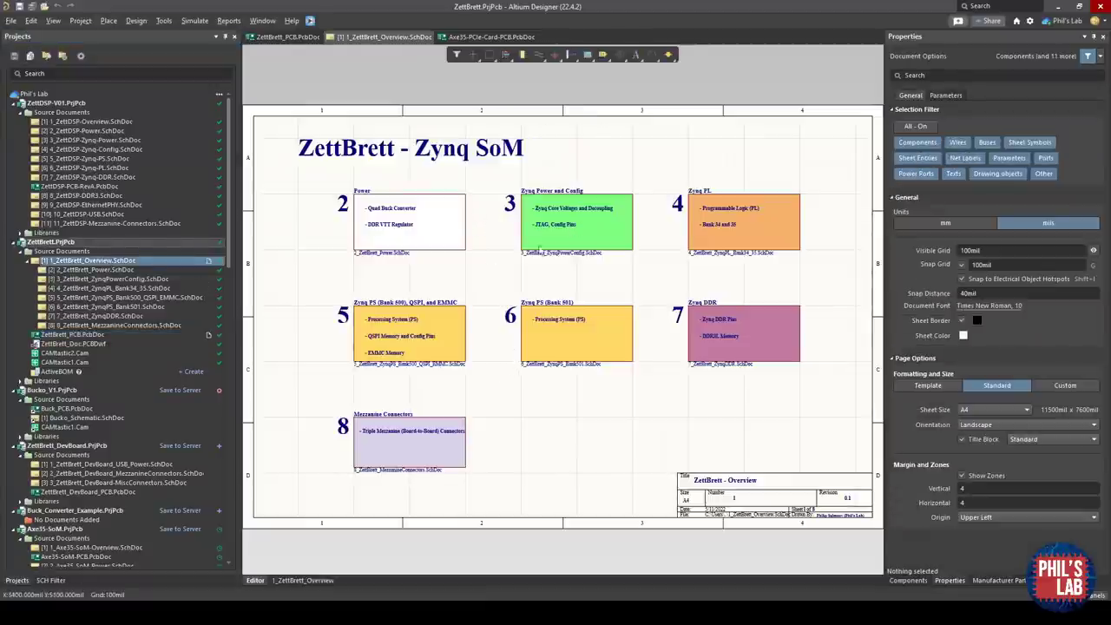
ctrl+scroll(474, 260, up, 1)
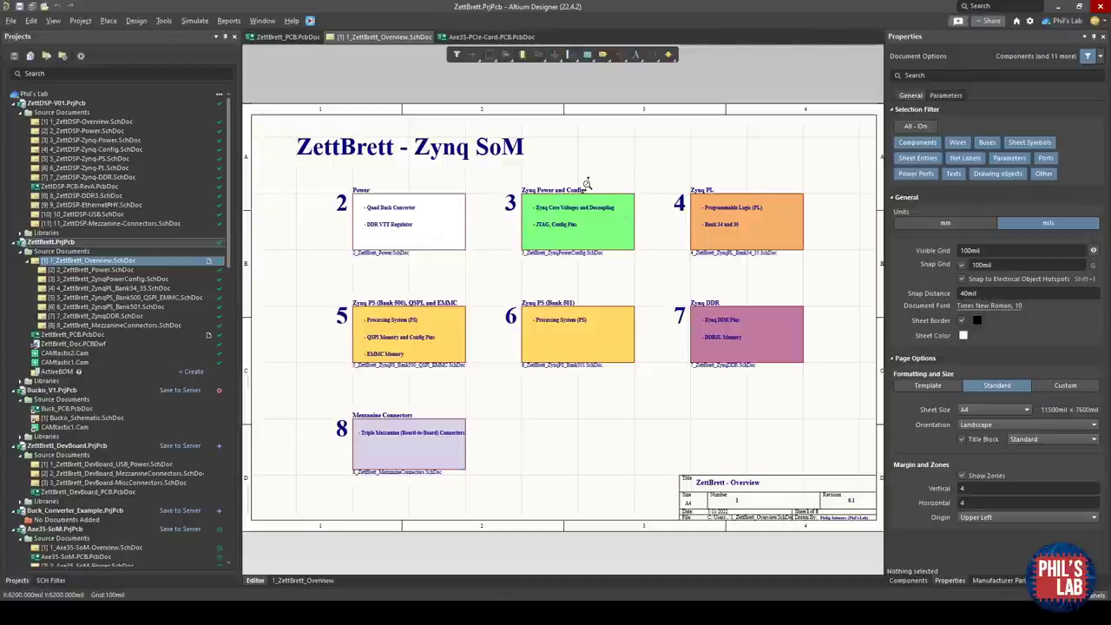
ctrl+scroll(589, 184, up, 1)
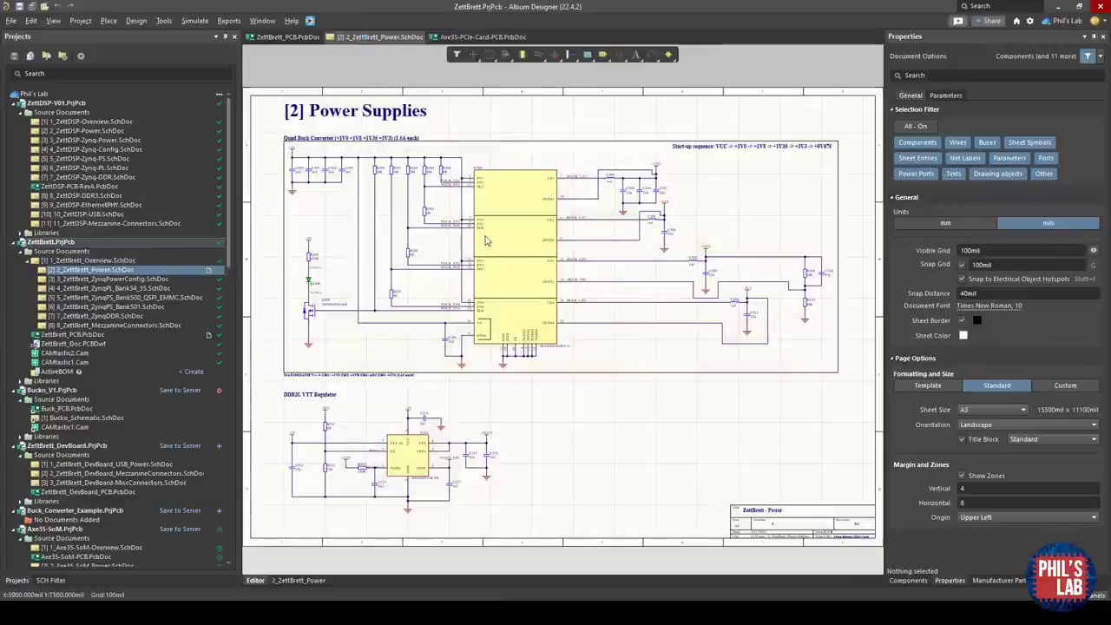
- Examine the quad buck converter and the DDR3L VTT regulator circuits on the ZettBrett Power Supplies sheet
ctrl+scroll(489, 242, up, 1)
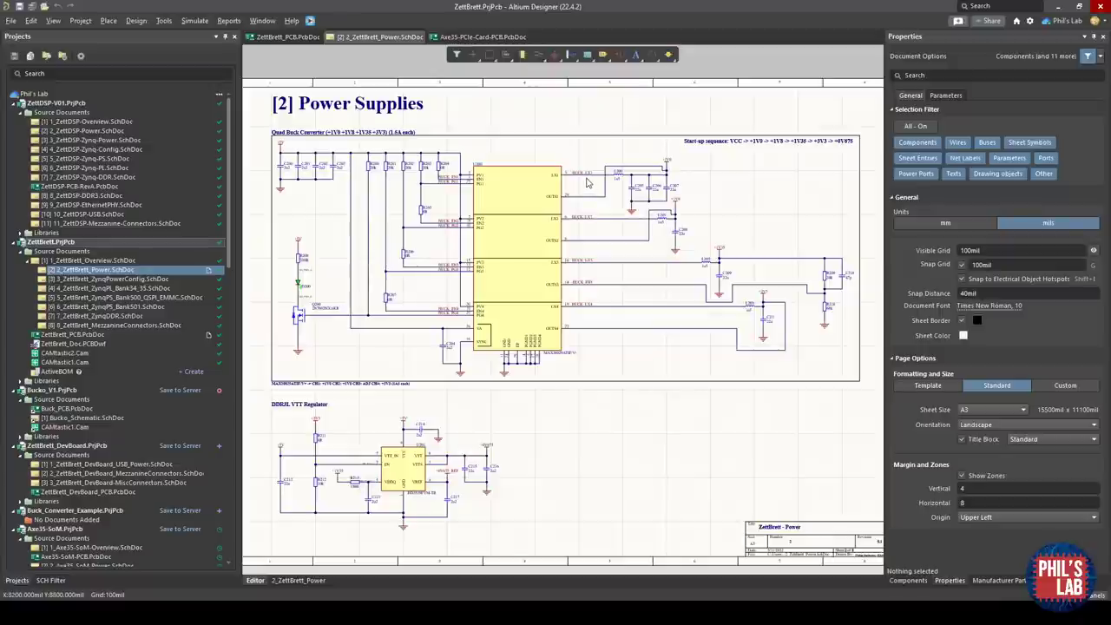
ctrl+scroll(686, 187, up, 3)
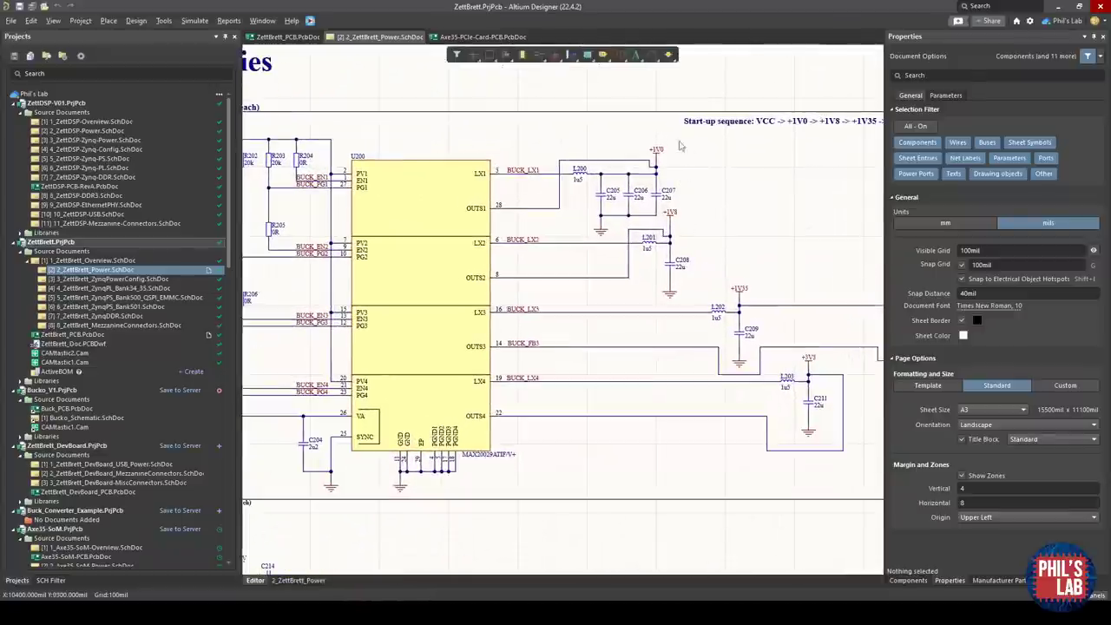
right_drag(720, 205, 628, 190)
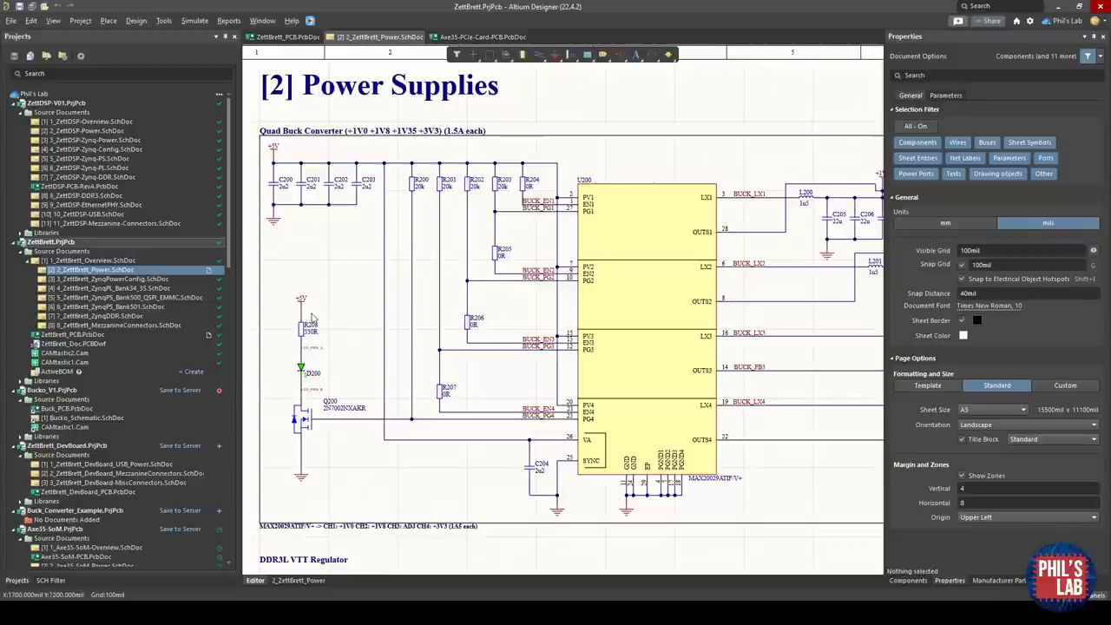
scroll(456, 406, down, 5)
ctrl+scroll(641, 253, up, 1)
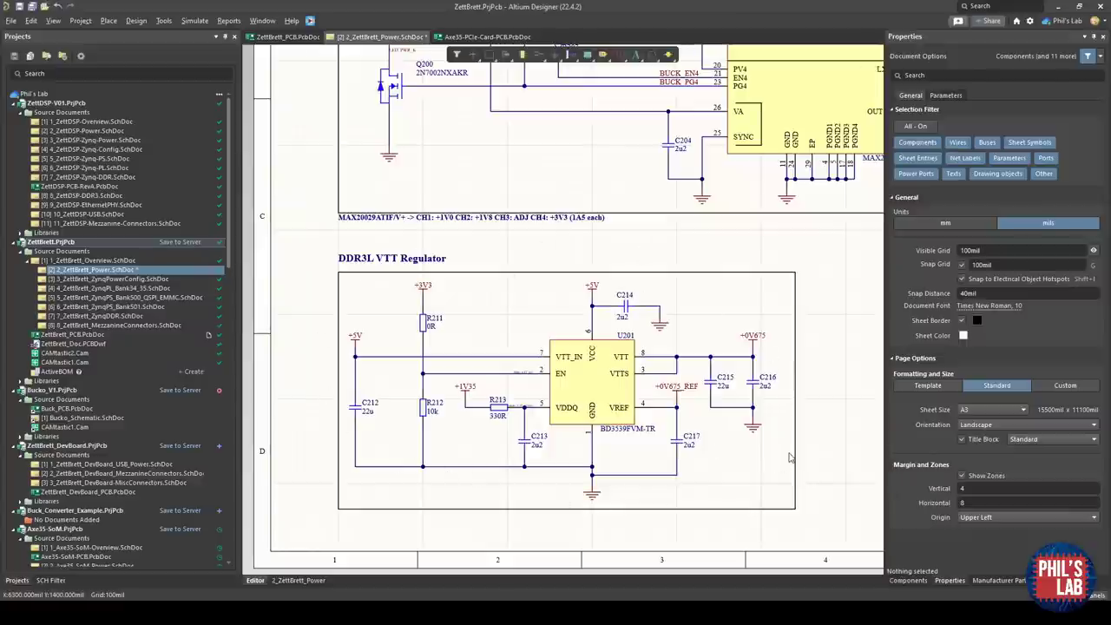
right_drag(764, 437, 746, 434)
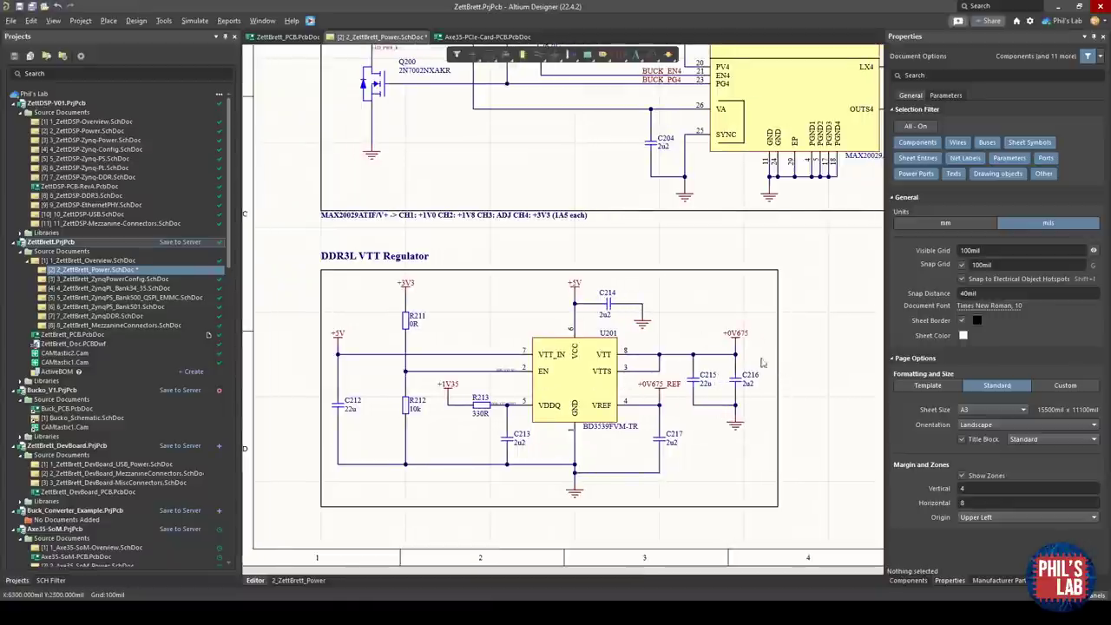
- Open the 7_ZettBrett_ZynqDDR sheet and examine the DDR3L termination resistors and their decoupling capacitors on the +0V675 rail
double_click(138, 317)
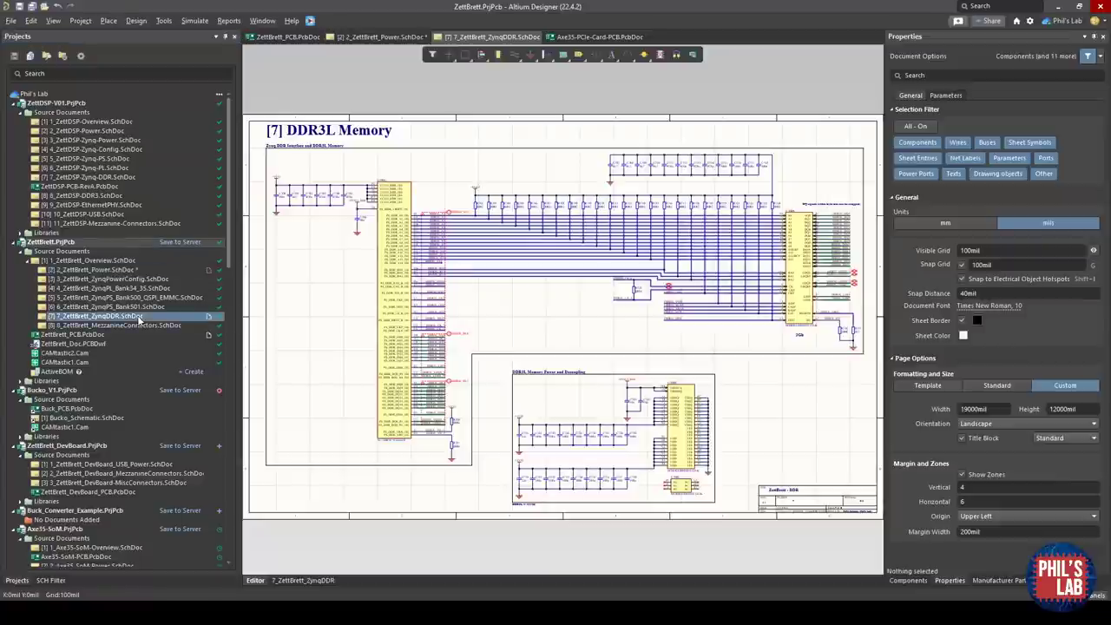
ctrl+scroll(538, 246, up, 5)
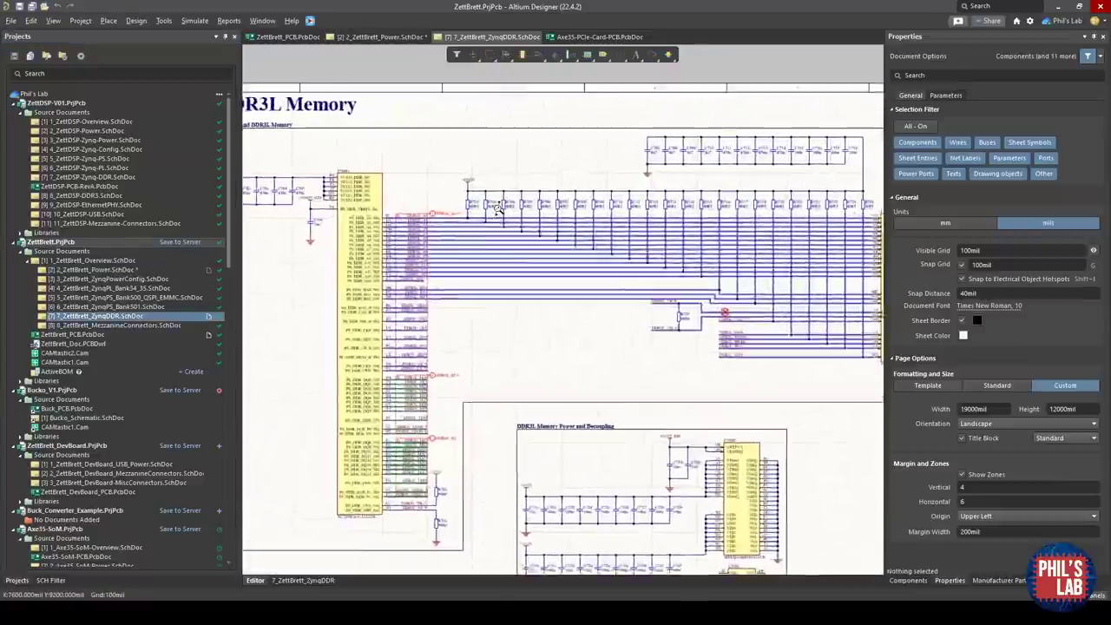
right_drag(742, 303, 604, 324)
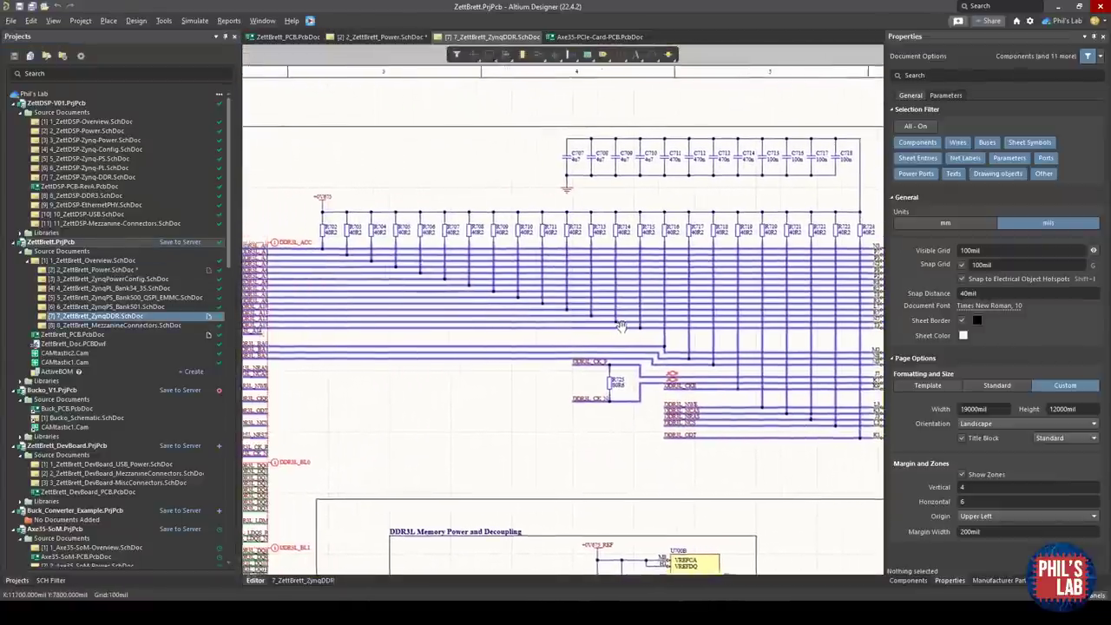
ctrl+scroll(371, 222, up, 2)
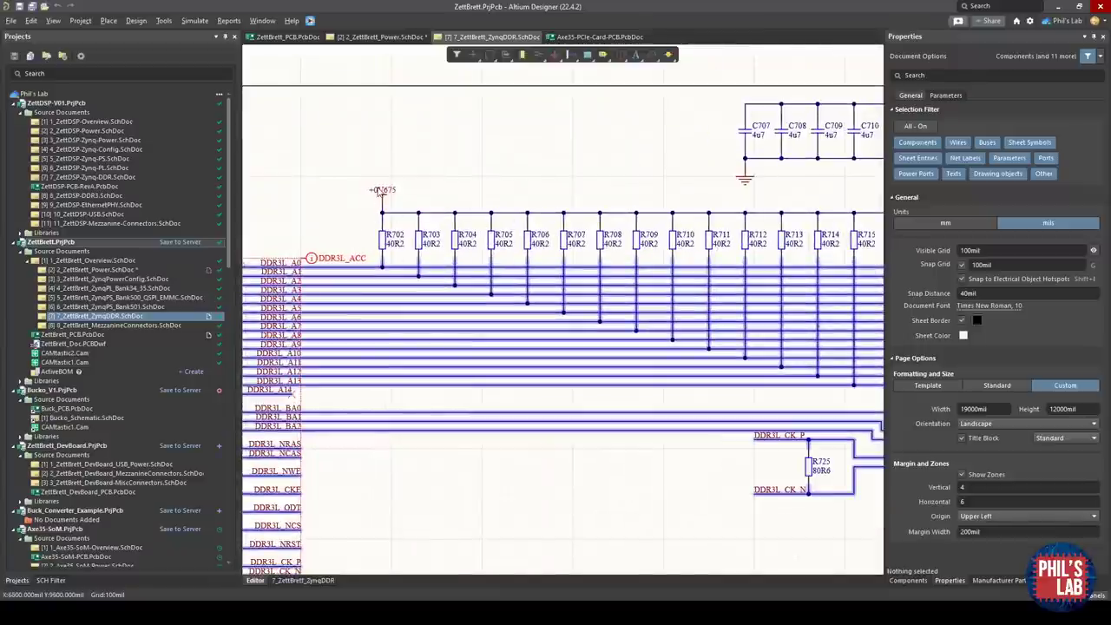
right_drag(803, 236, 575, 267)
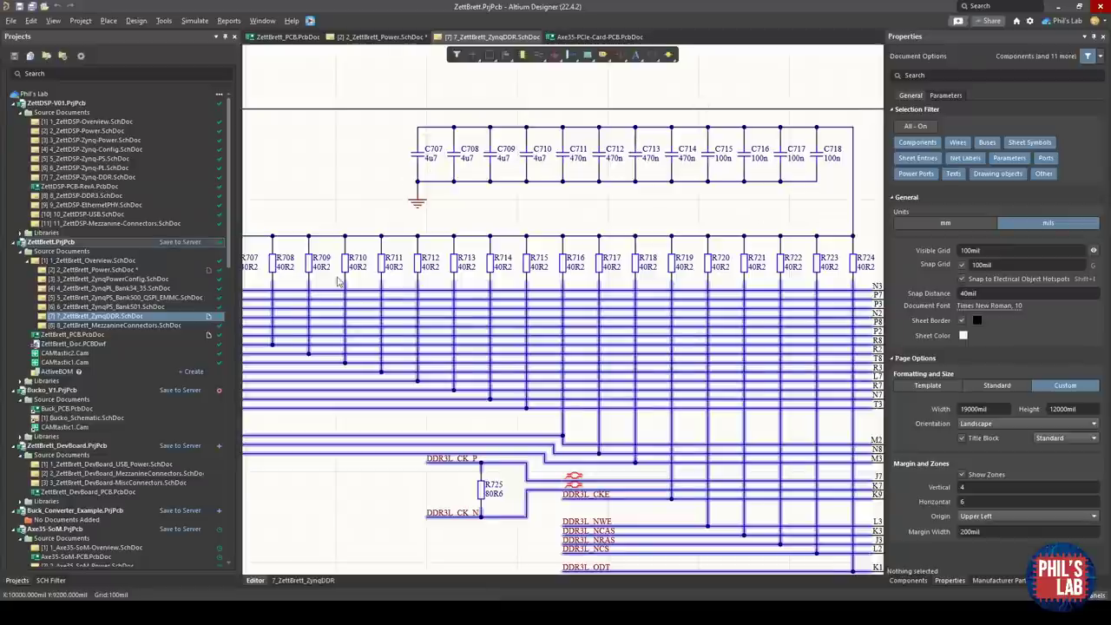
- Revisit the ZettBrett power sheet, switch to ZettBrett_PCB and inspect the power supply section of the board in 3D
click(200, 269)
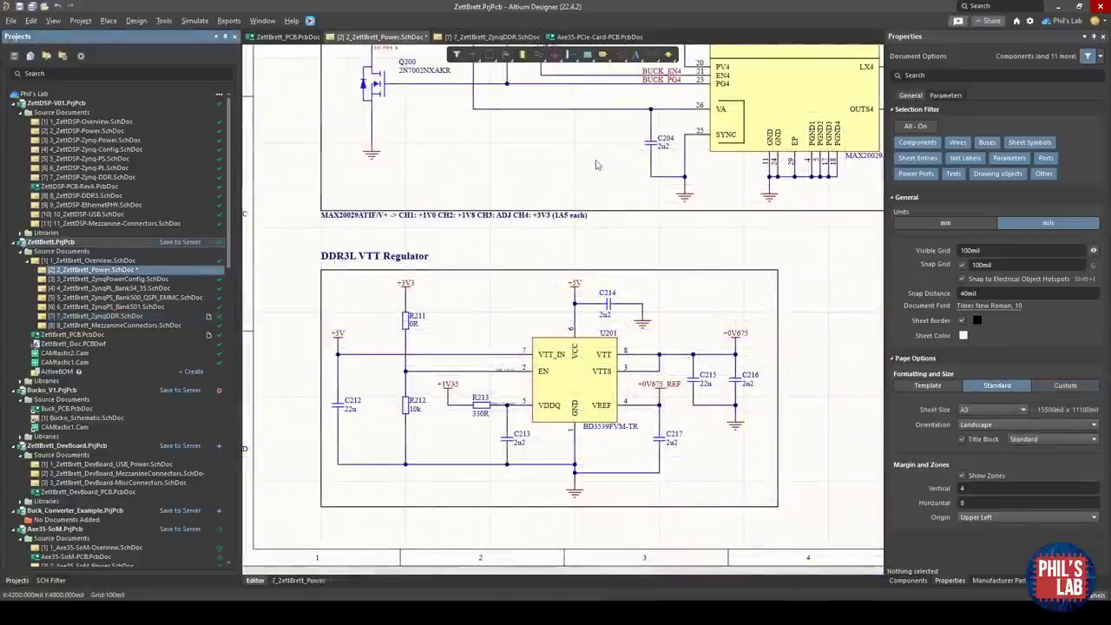
click(286, 36)
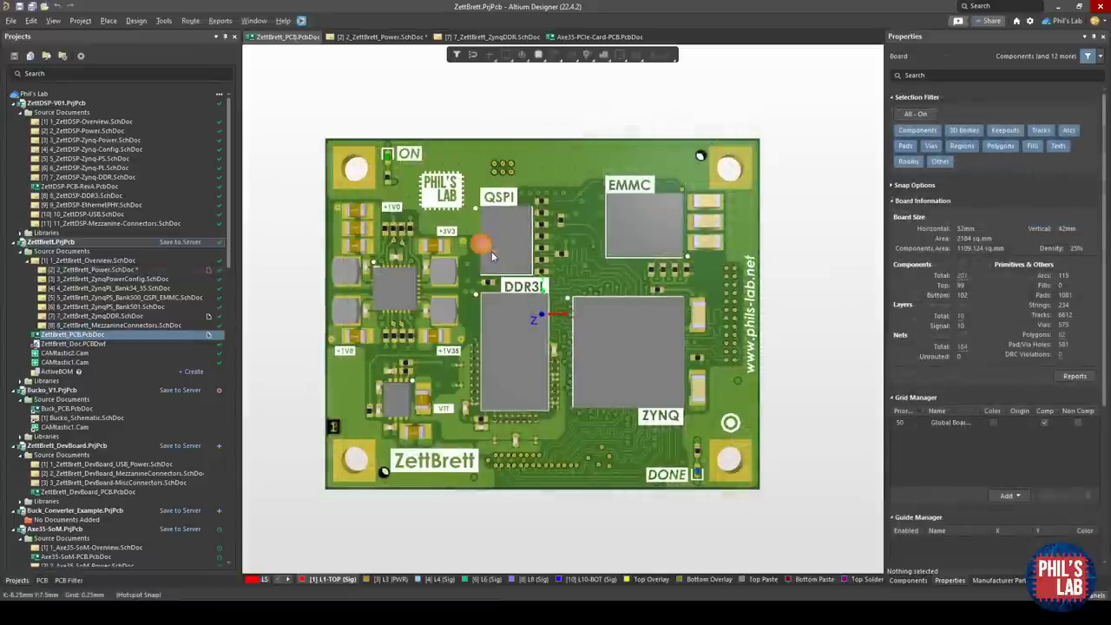
ctrl+scroll(492, 251, up, 3)
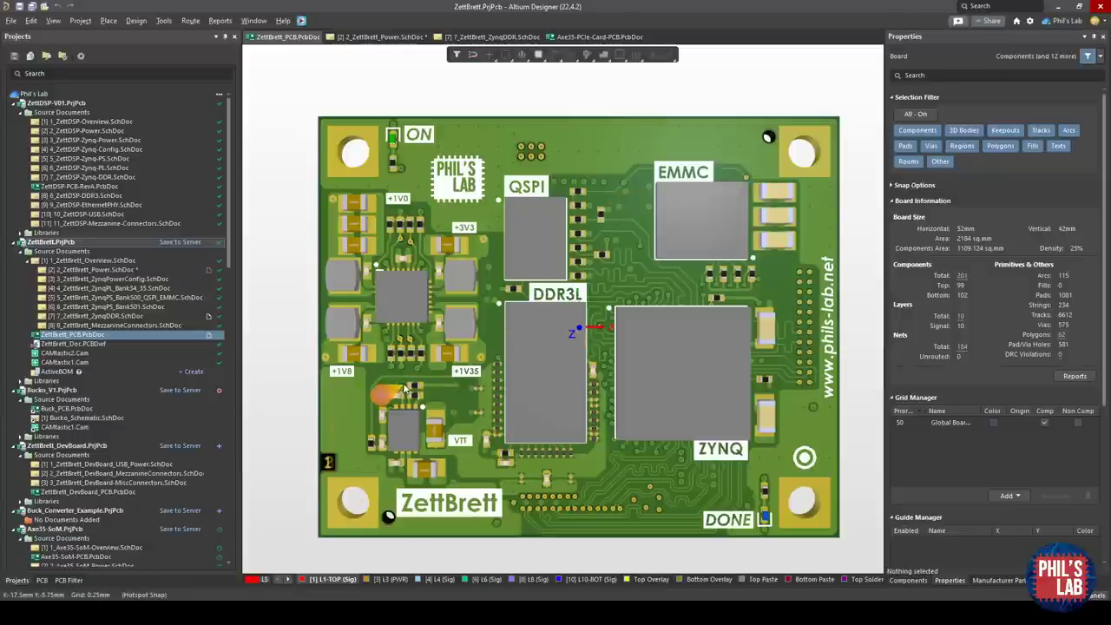
shift+right_drag(599, 312, 573, 327)
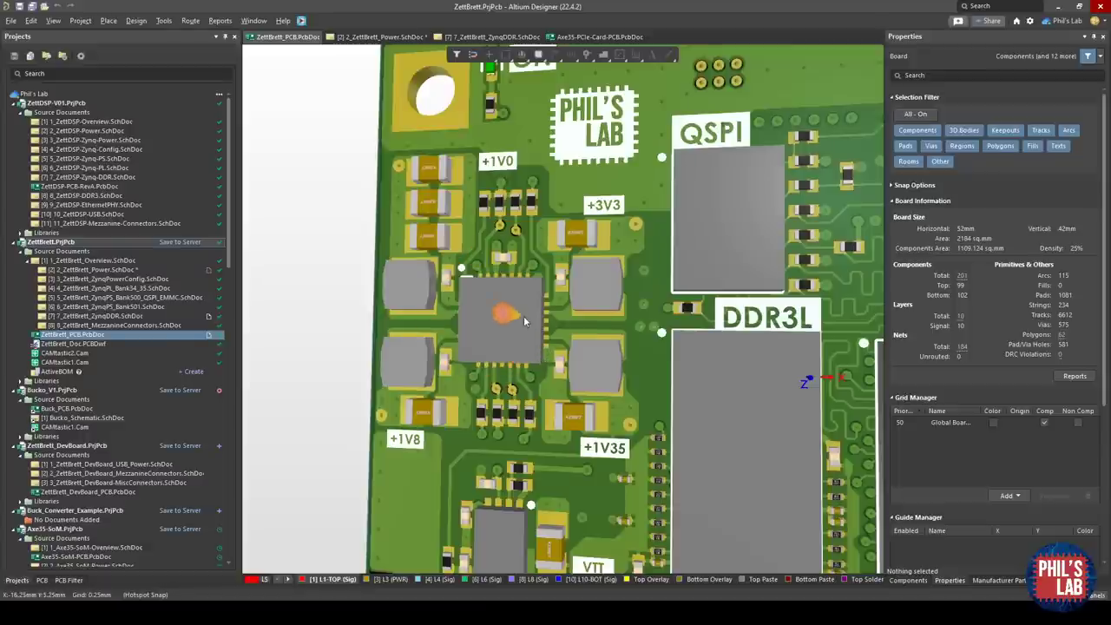
ctrl+scroll(523, 316, up, 2)
- Show the board in 2D and examine the top-layer copper around the buck converter's central GND pad
key(2)
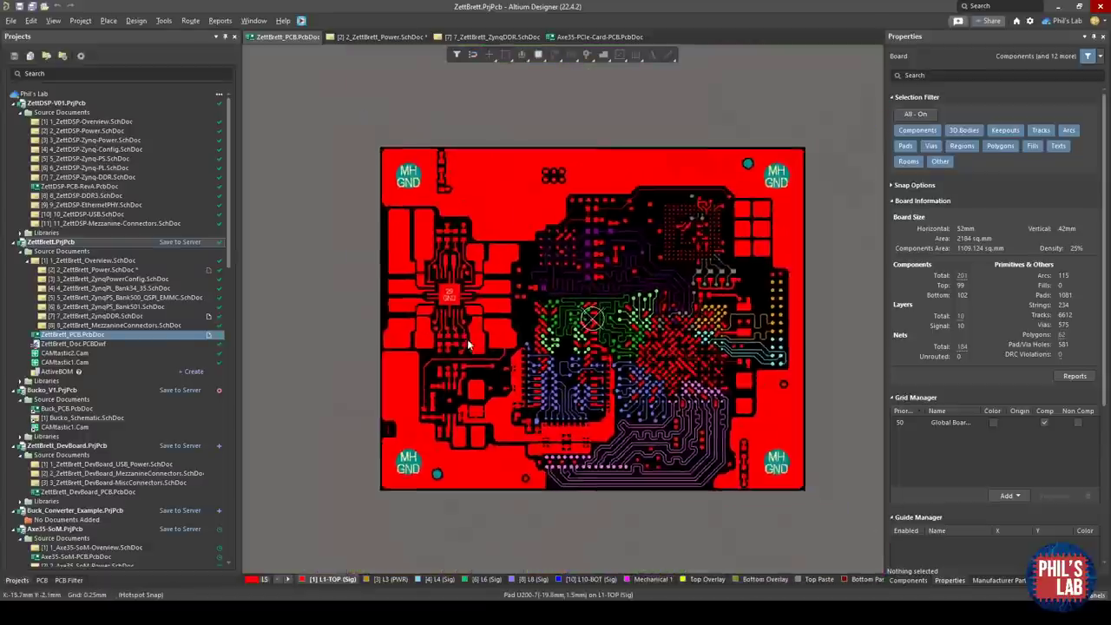
right_drag(528, 295, 564, 335)
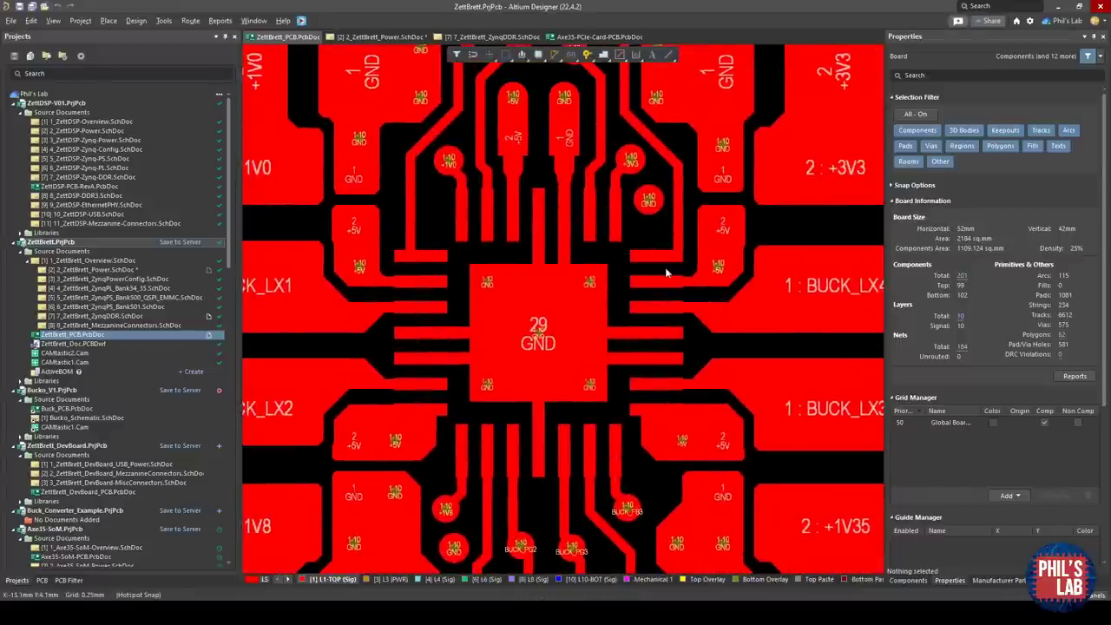
ctrl+scroll(693, 282, up, 1)
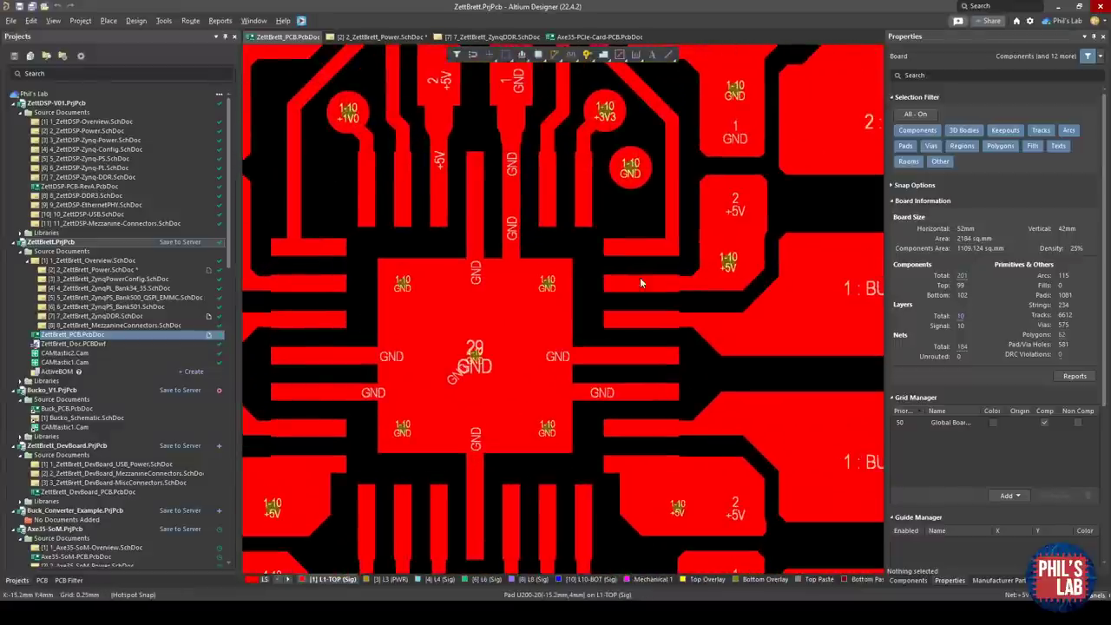
right_drag(705, 281, 652, 290)
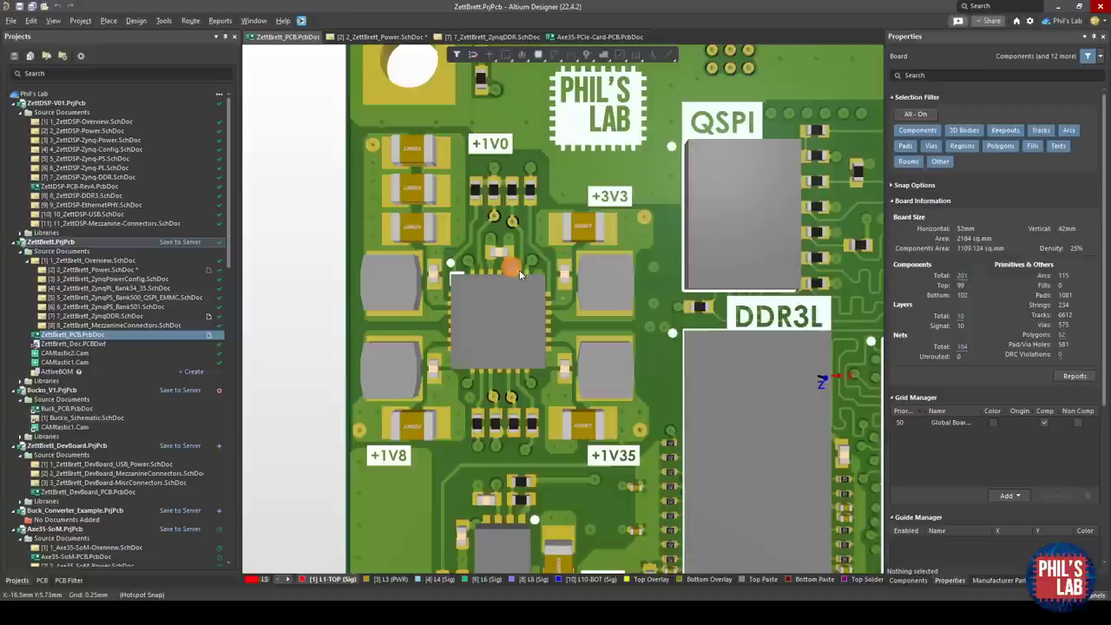
- Compare the buck converter's inductor side in 3D with the 2D top-layer copper around its BUCK_LX4 and +5V pins
ctrl+scroll(563, 303, up, 3)
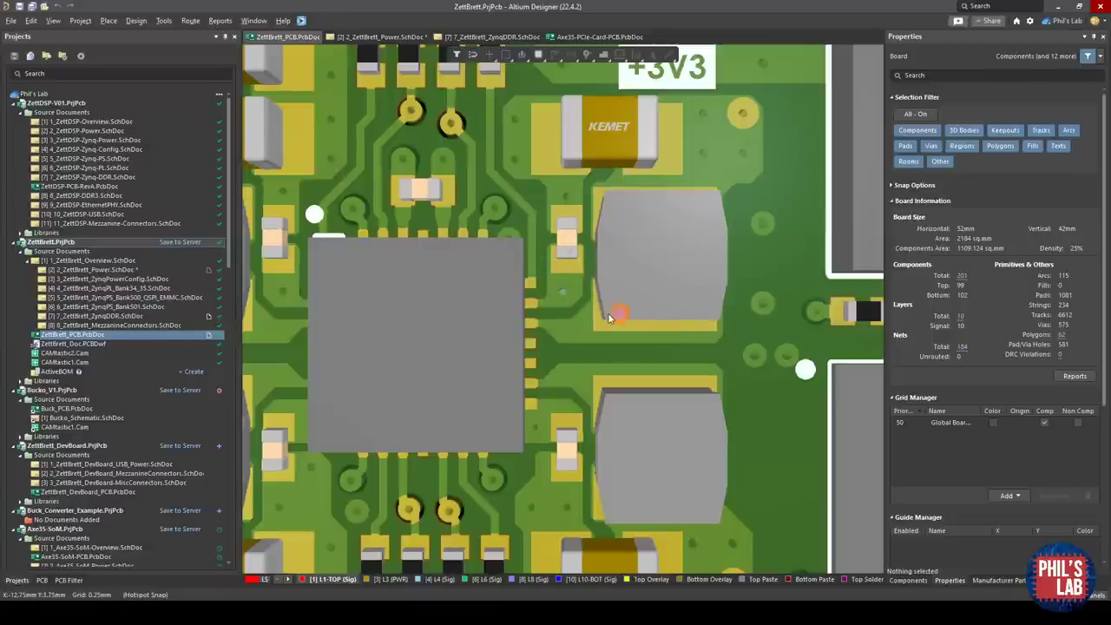
key(2)
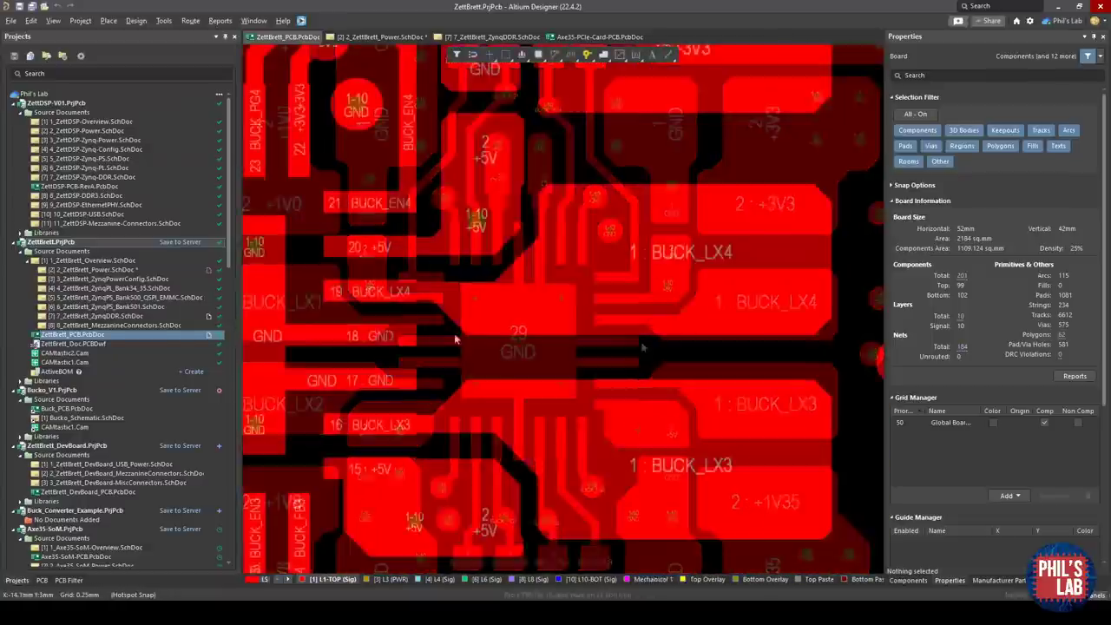
key(shift+s)
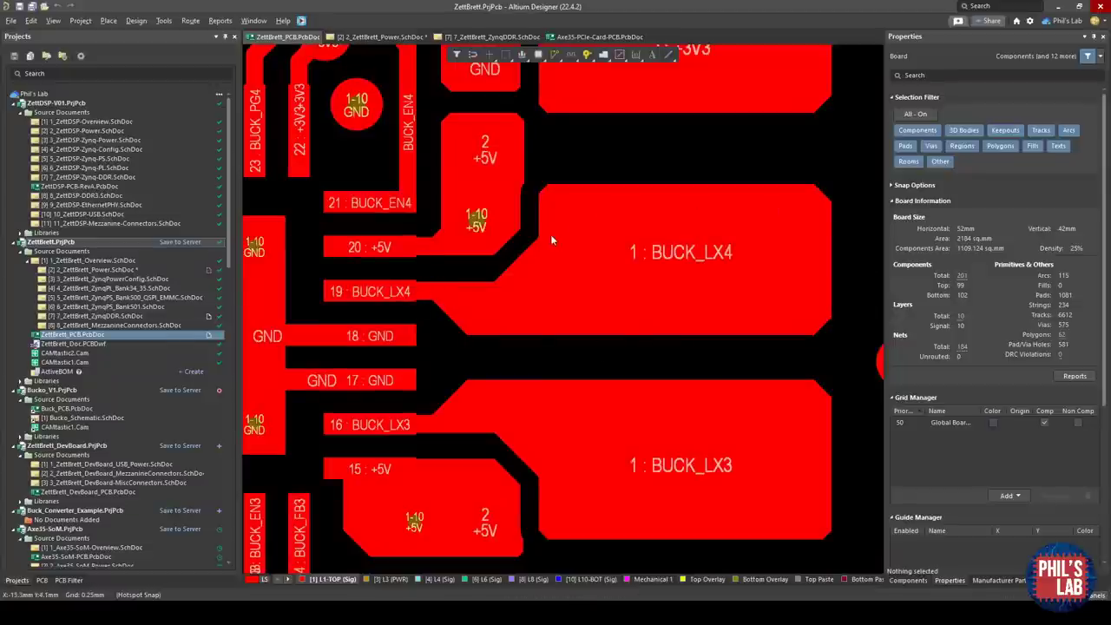
ctrl+scroll(429, 341, down, 4)
ctrl+scroll(586, 304, up, 2)
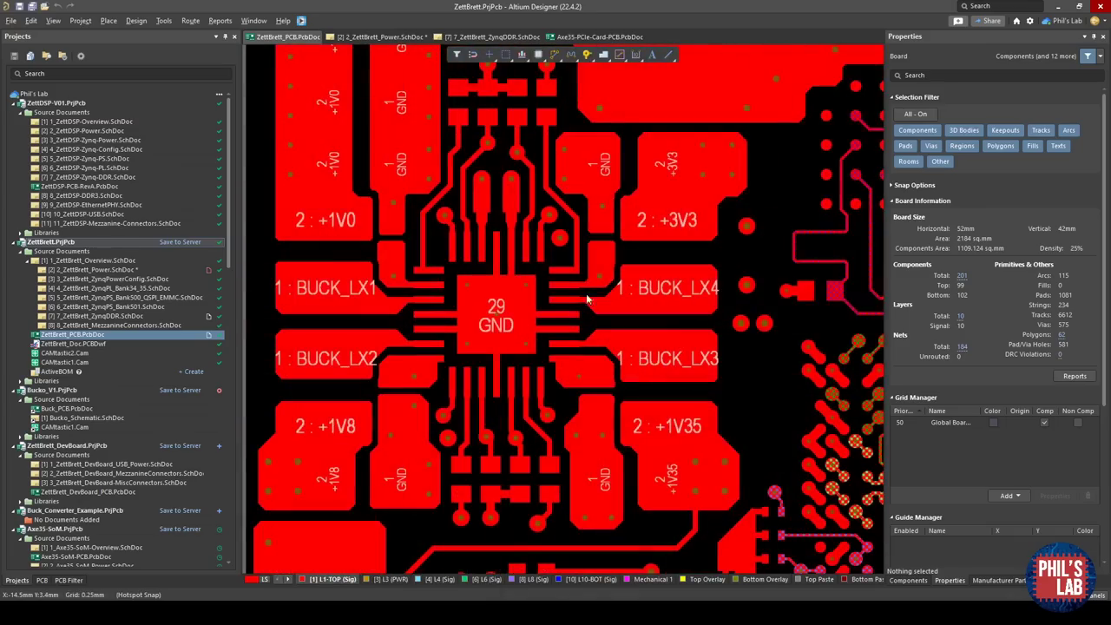
ctrl+scroll(607, 201, up, 4)
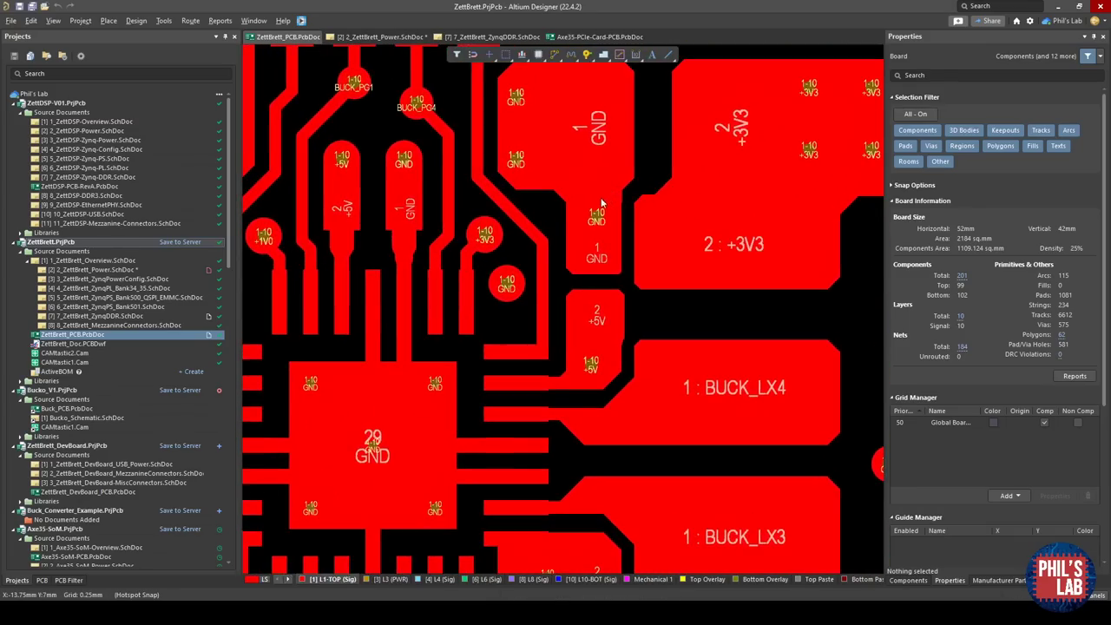
ctrl+scroll(566, 367, up, 3)
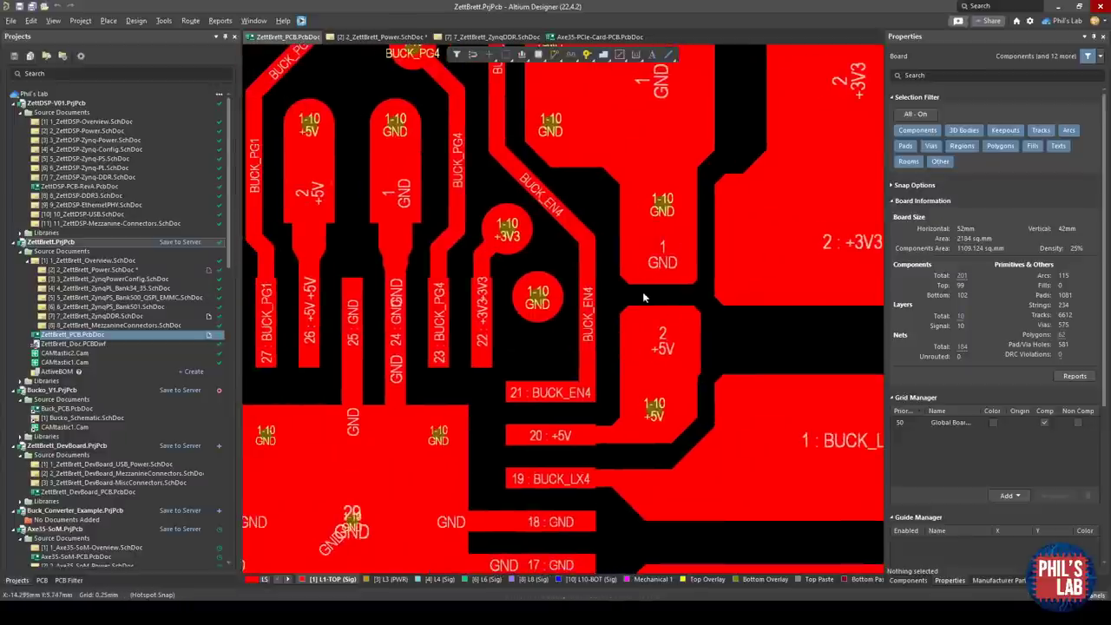
- Examine the +5V input, BUCK_LX4 and +3V3 output copper with their vias, and return the board to 3D view
right_drag(640, 371, 538, 372)
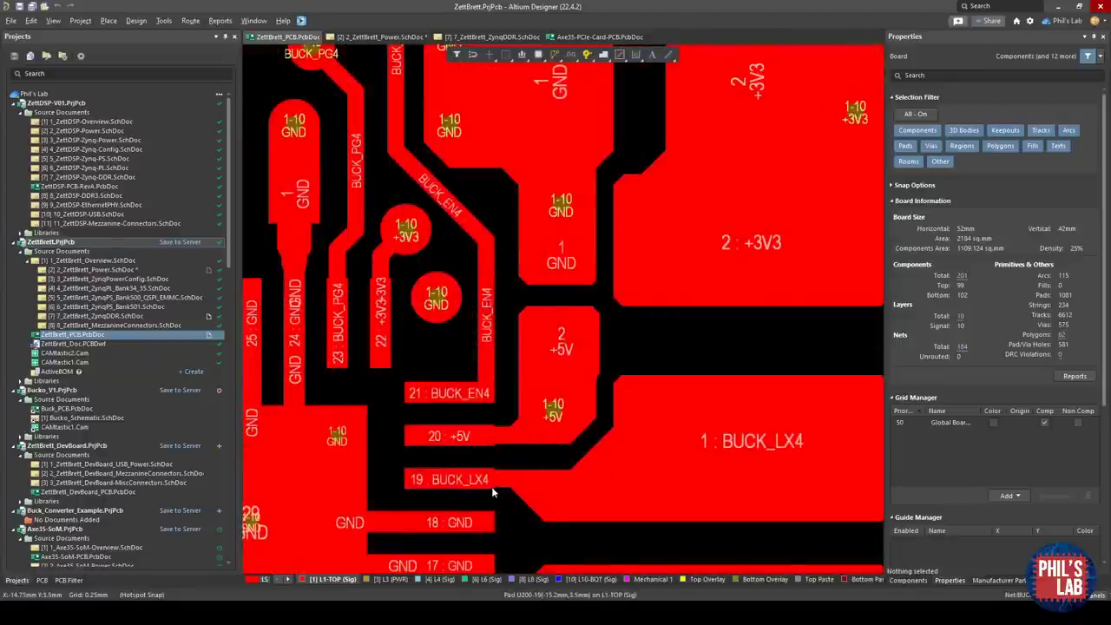
right_drag(492, 492, 564, 441)
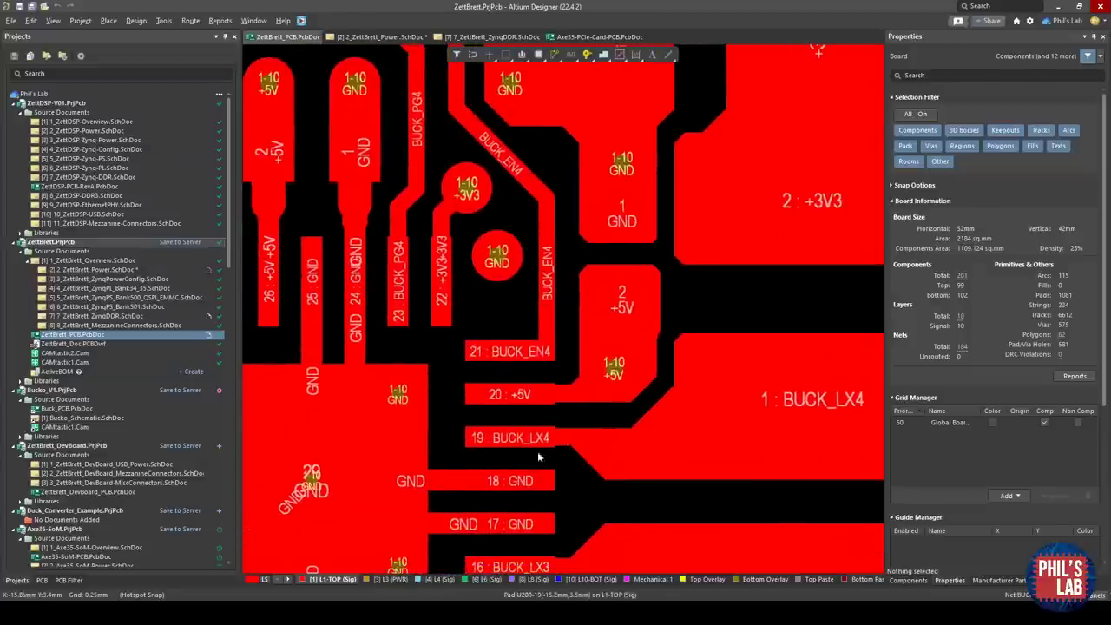
right_drag(648, 432, 506, 487)
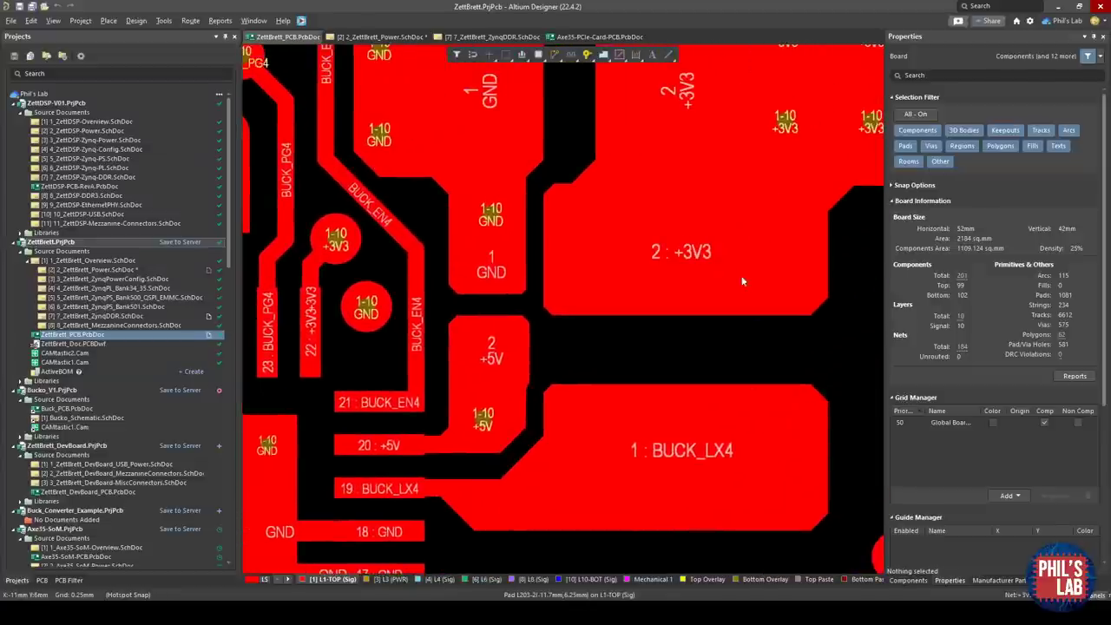
right_drag(656, 251, 645, 312)
ctrl+scroll(646, 313, down, 2)
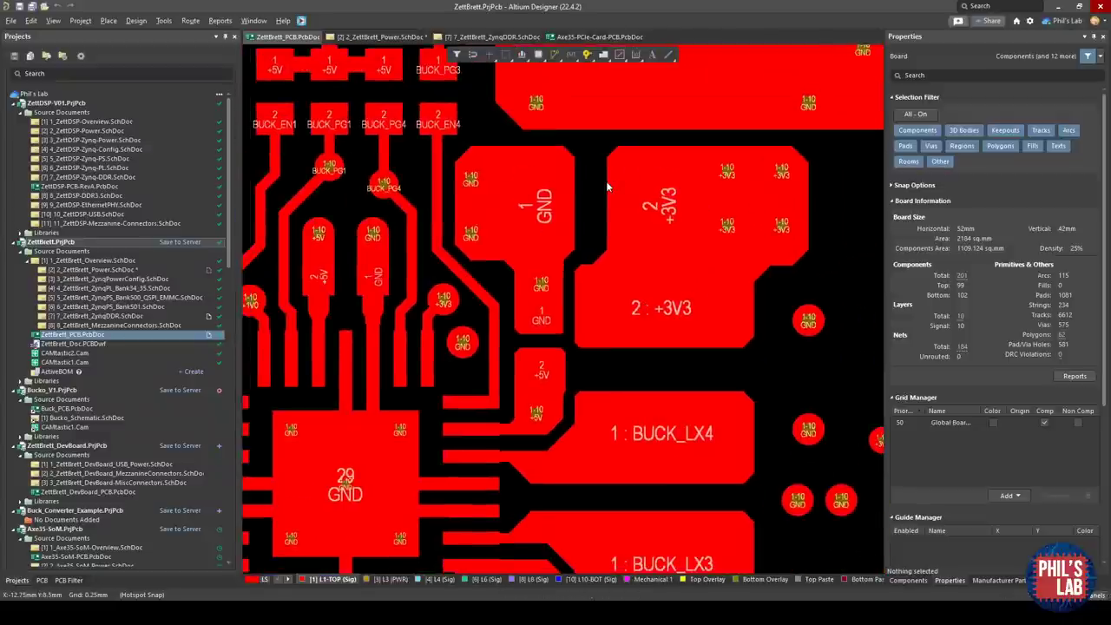
scroll(599, 185, up, 4)
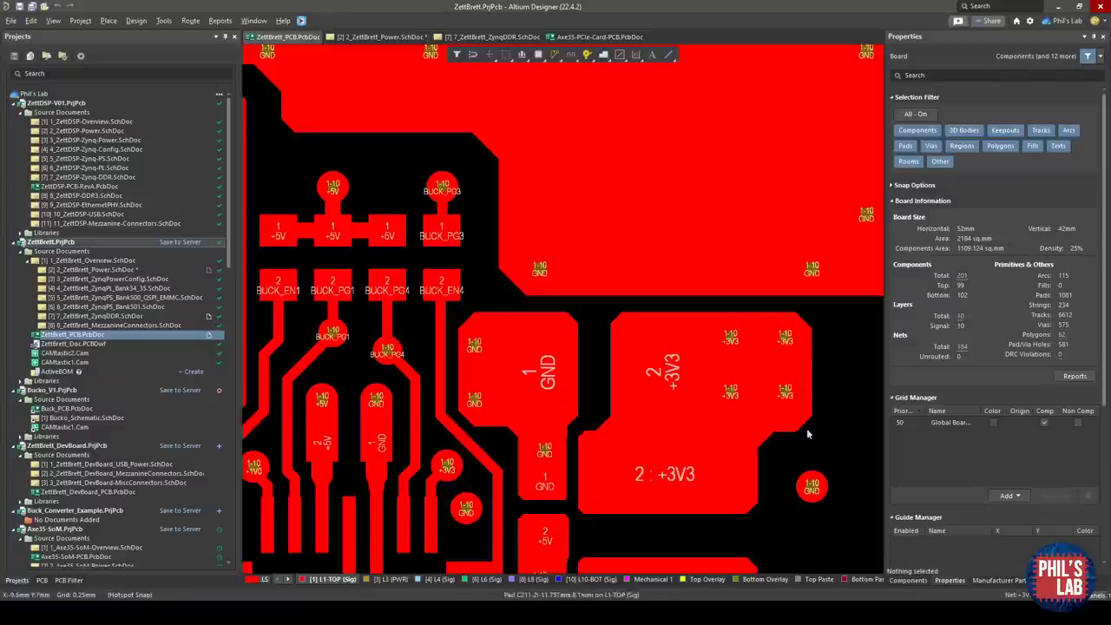
ctrl+scroll(680, 386, down, 5)
key(3)
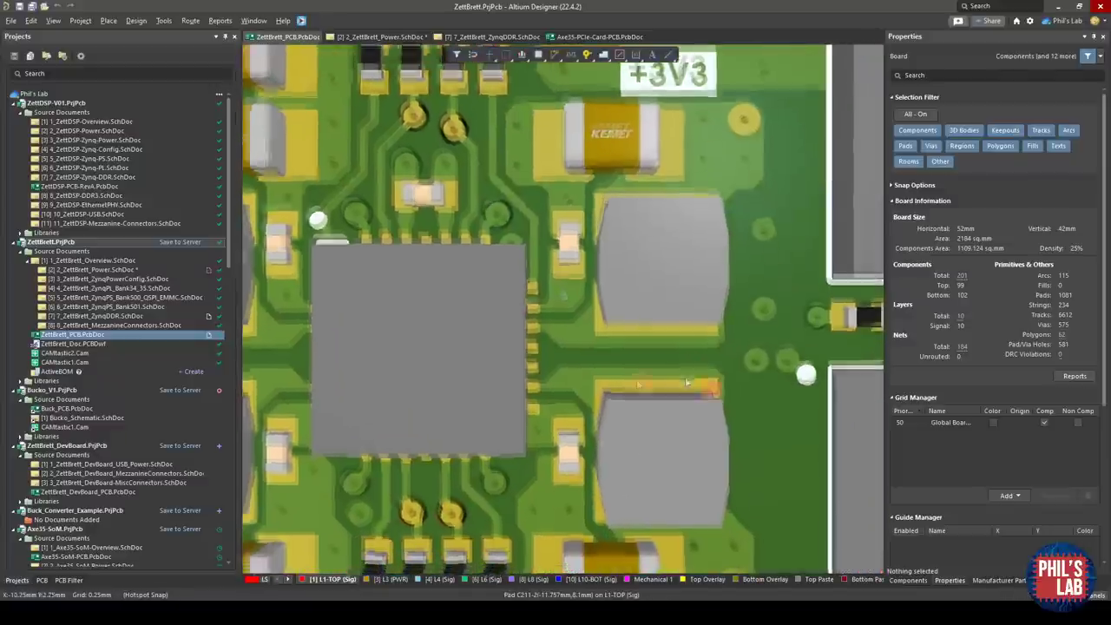
- Examine the buck converter's output capacitors and vias in 3D, focusing on the +3V3 output and the board corner near the ON LED
right_drag(636, 389, 678, 359)
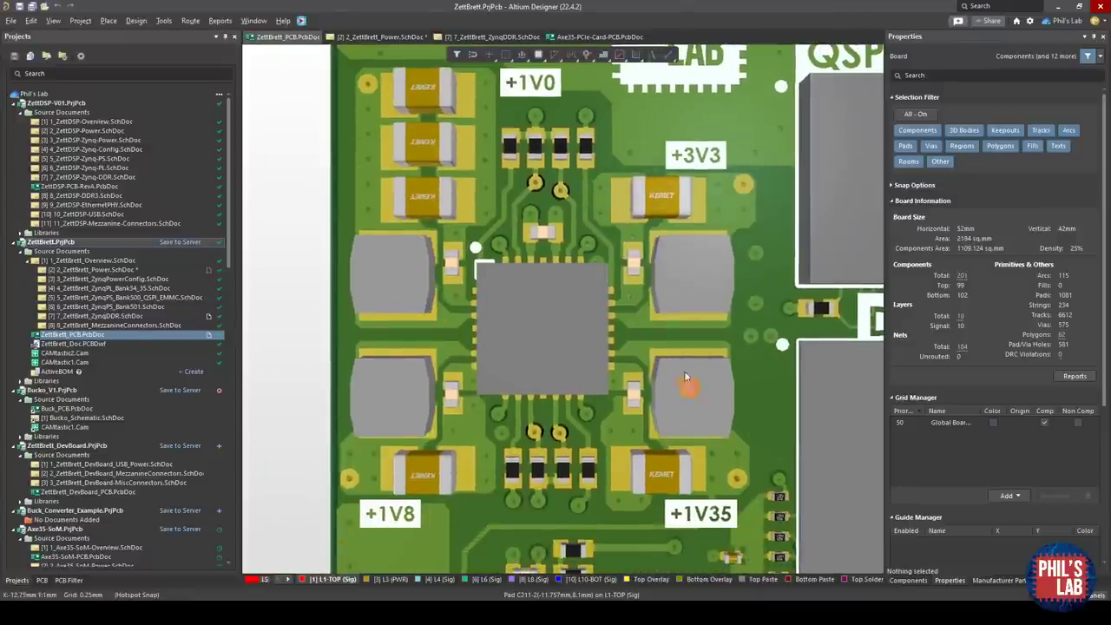
right_drag(757, 493, 622, 478)
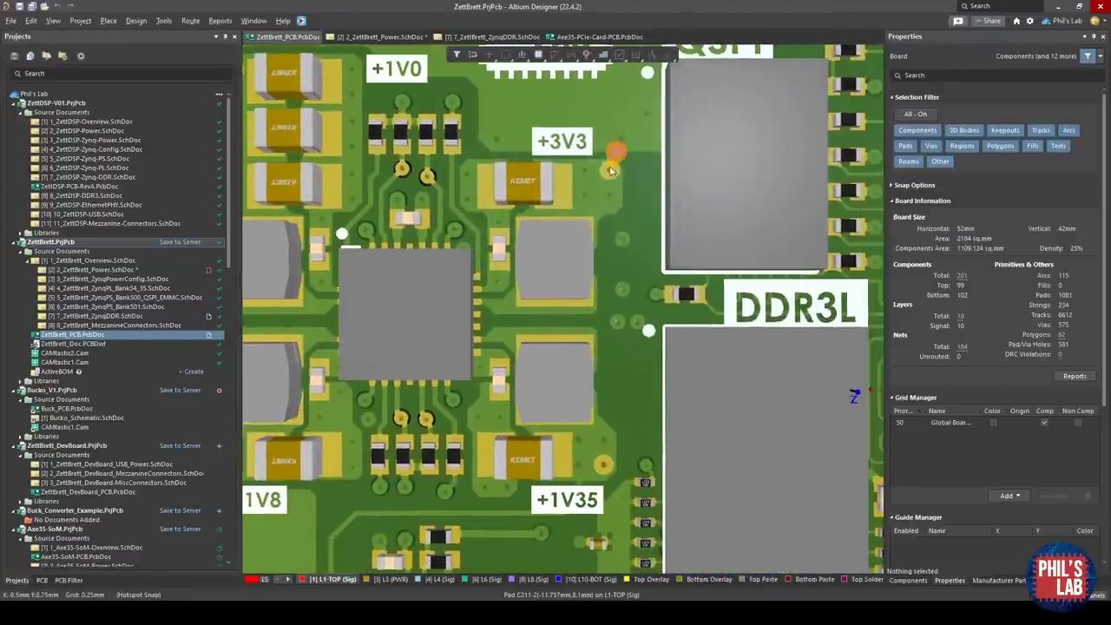
ctrl+scroll(612, 159, up, 2)
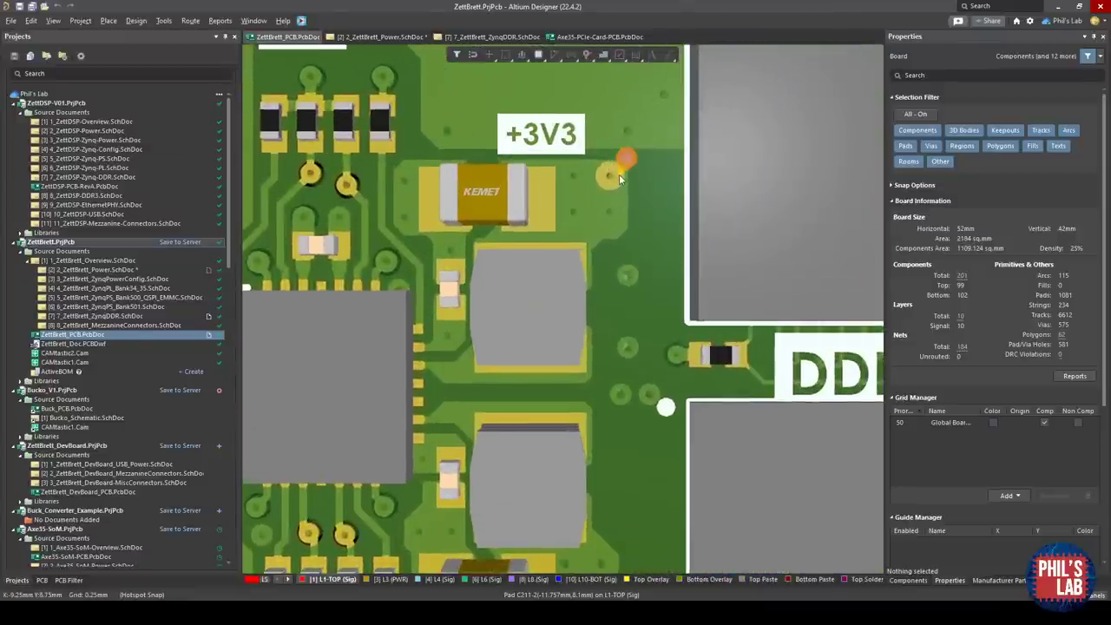
right_drag(609, 179, 630, 220)
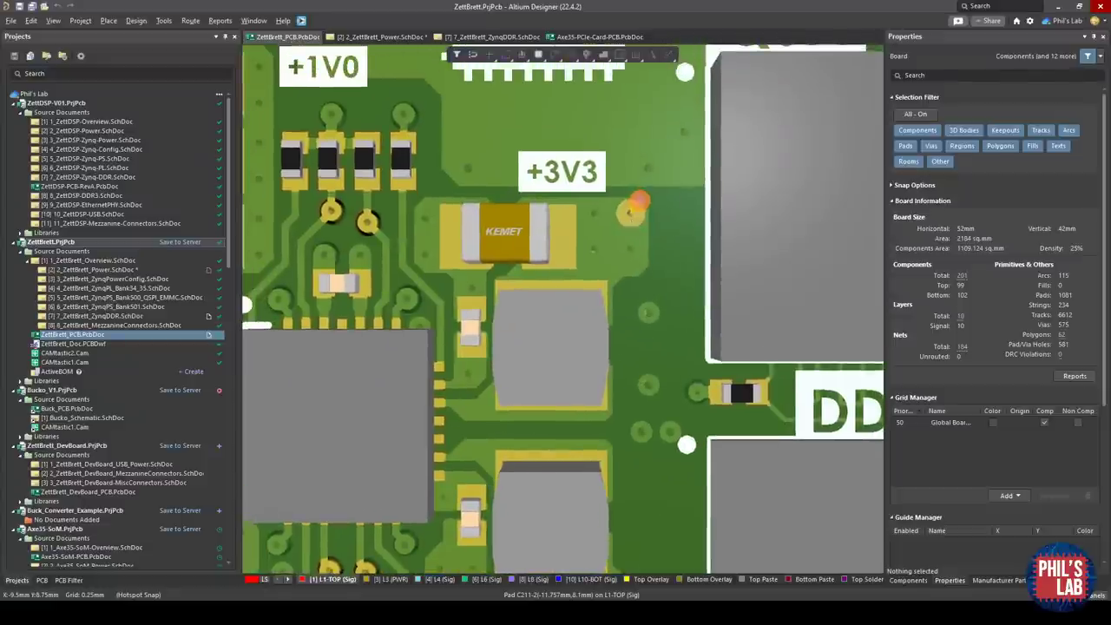
ctrl+scroll(632, 226, down, 3)
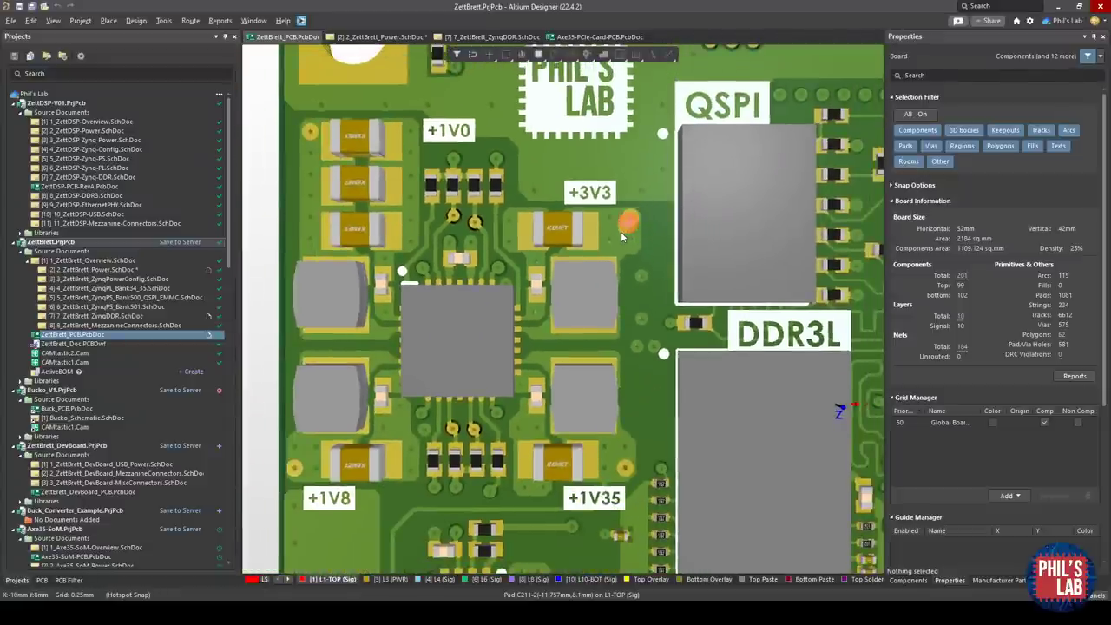
scroll(621, 231, up, 3)
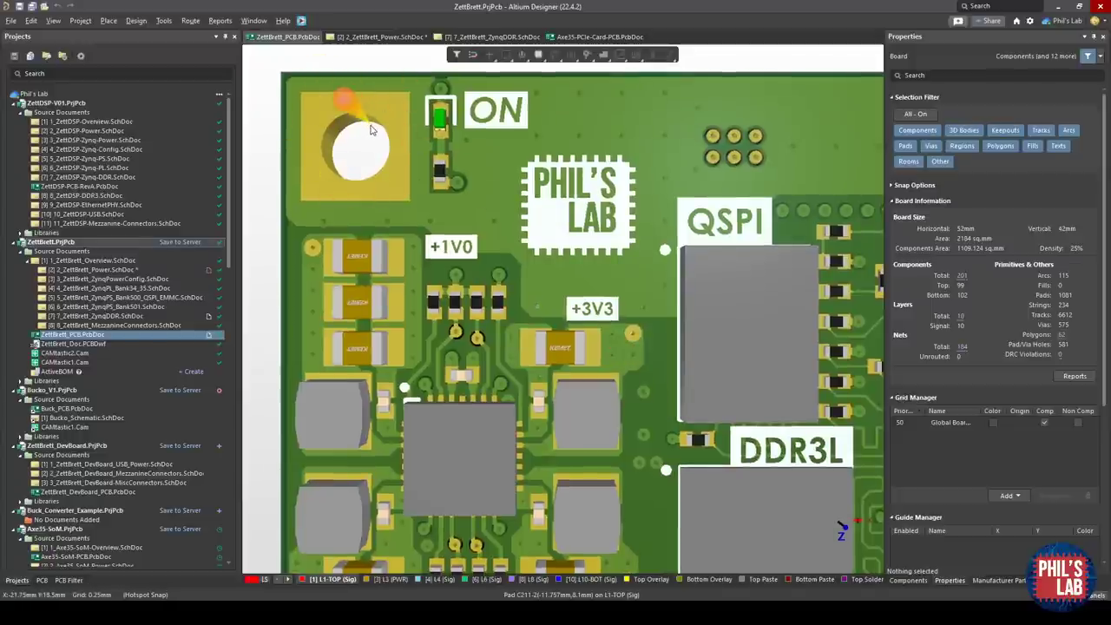
ctrl+scroll(651, 343, up, 2)
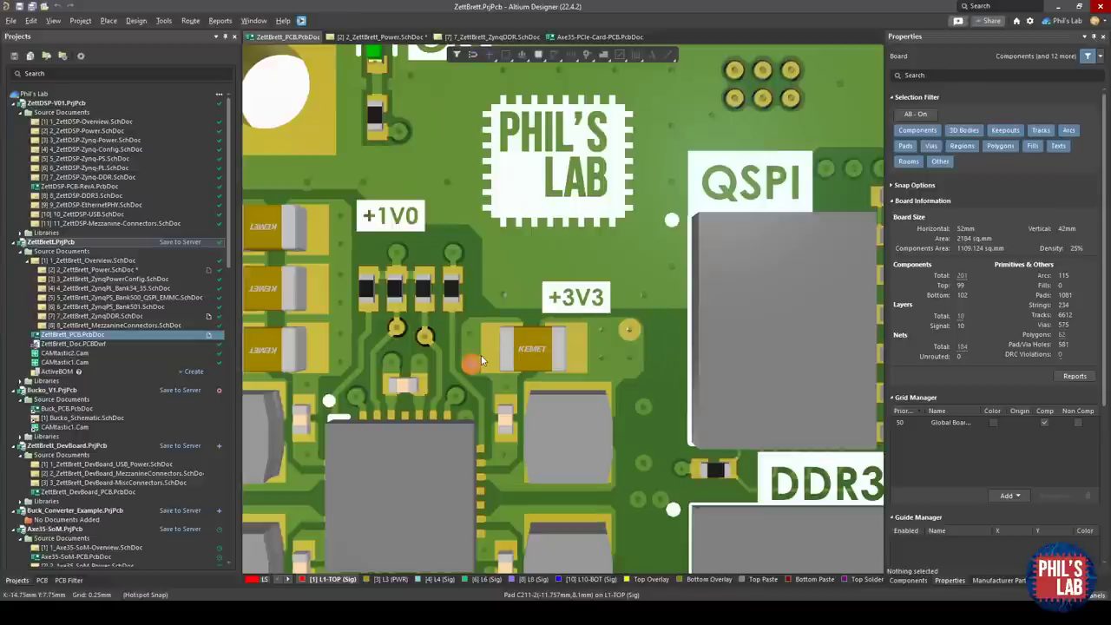
- Rotate the 3D board to inspect the connectors and components on its underside, and bring its top side back into view
key(3)
shift+right_drag(521, 249, 839, 300)
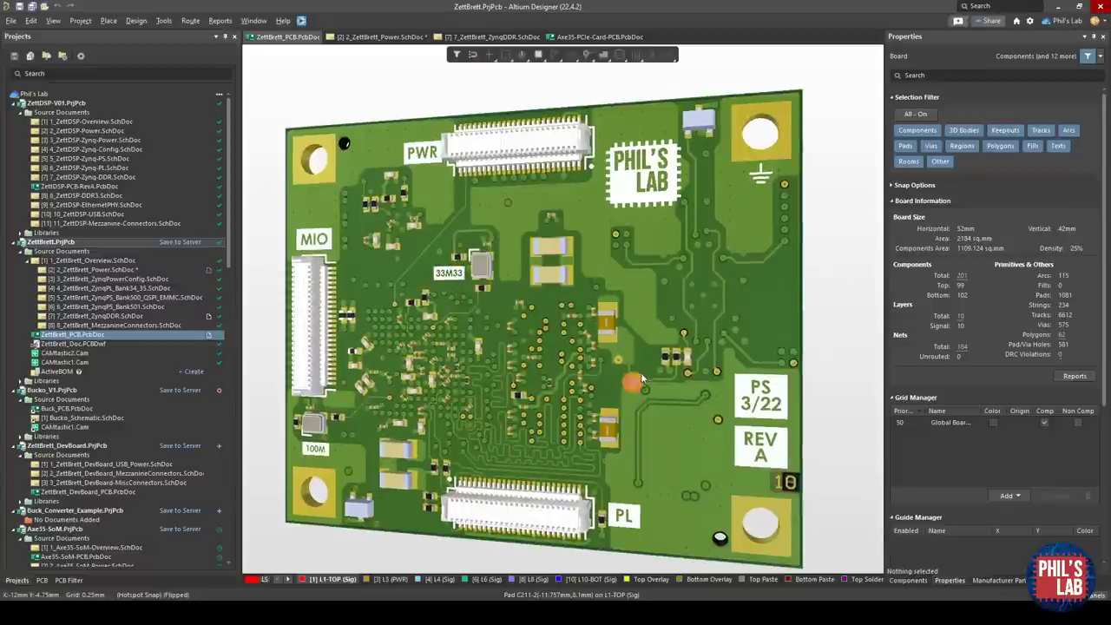
shift+right_drag(680, 363, 252, 382)
right_drag(750, 565, 554, 550)
right_drag(607, 412, 476, 395)
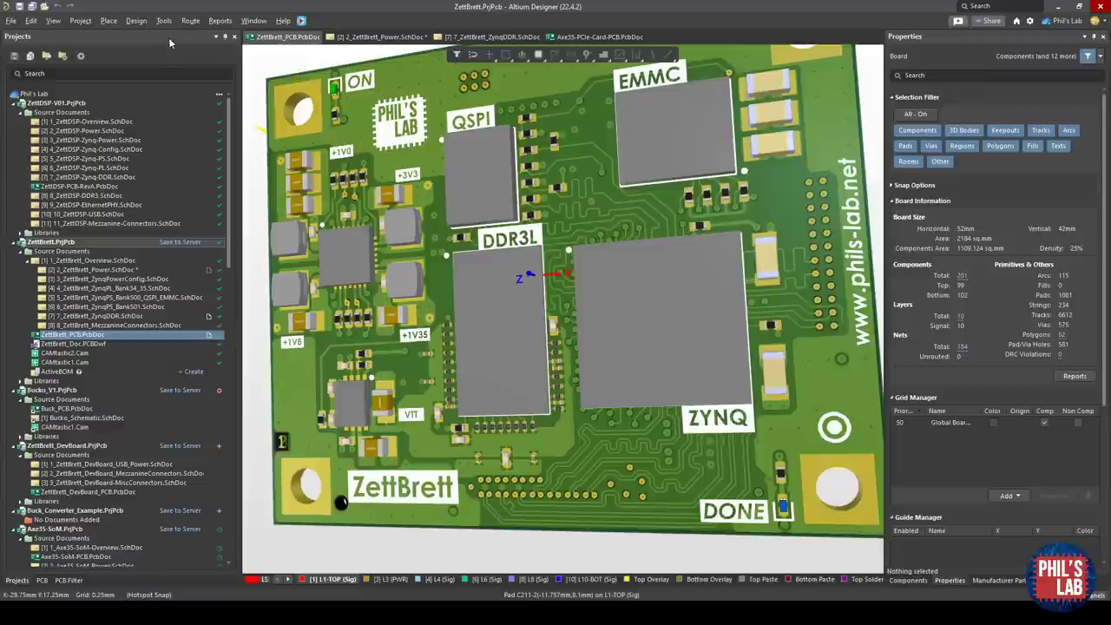
- Bring up the layer stackup of ZettBrett_PCB and look through the available layer presets without applying one
click(144, 24)
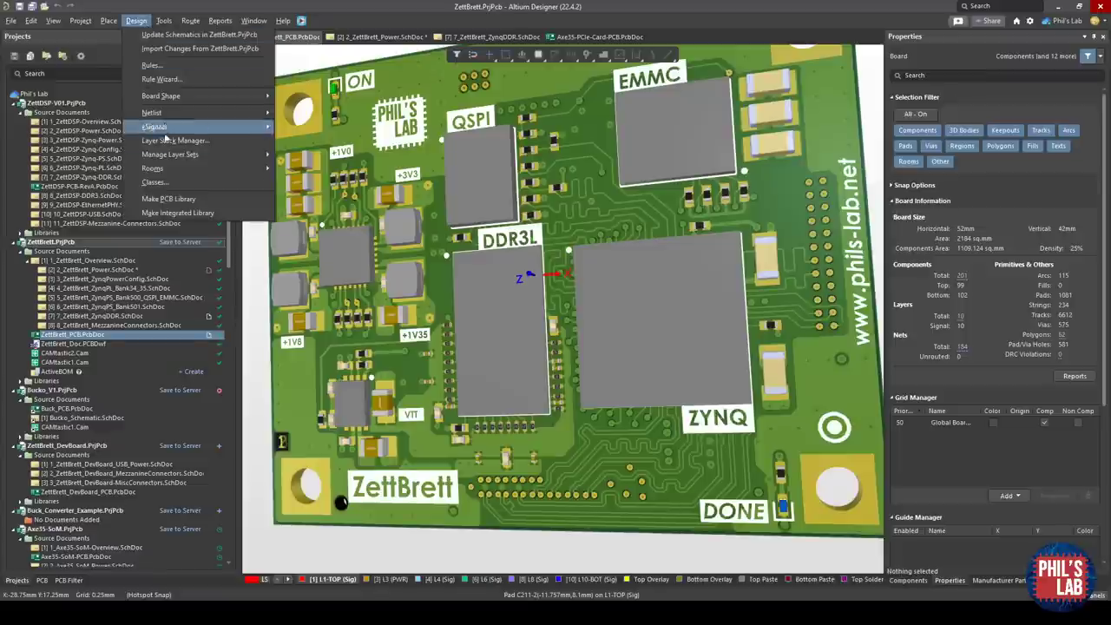
click(164, 138)
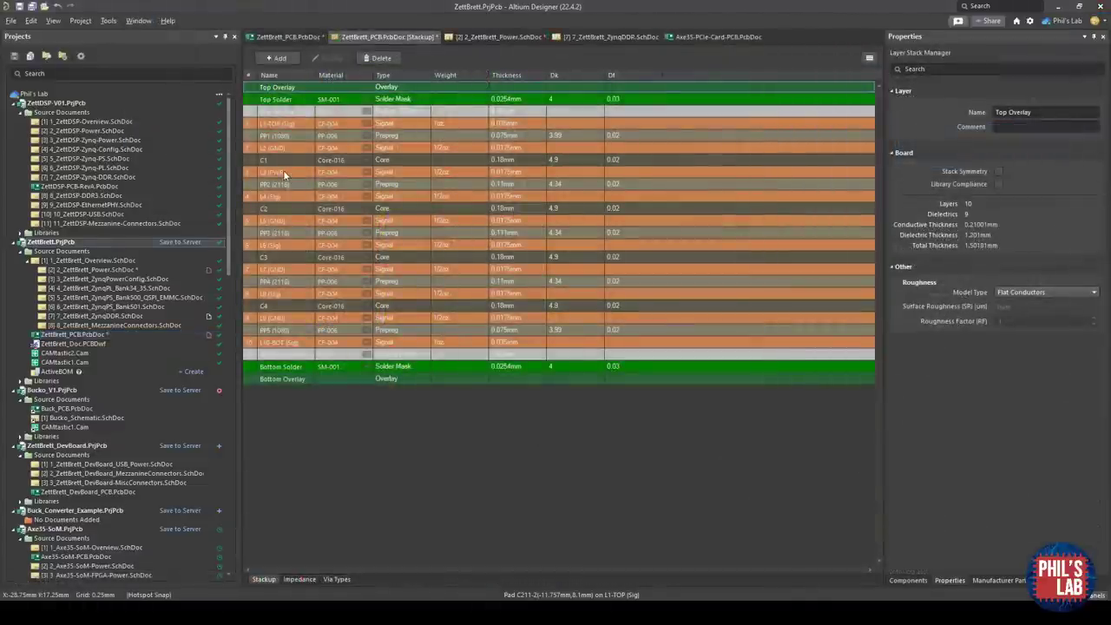
click(108, 20)
mouse_move(155, 74)
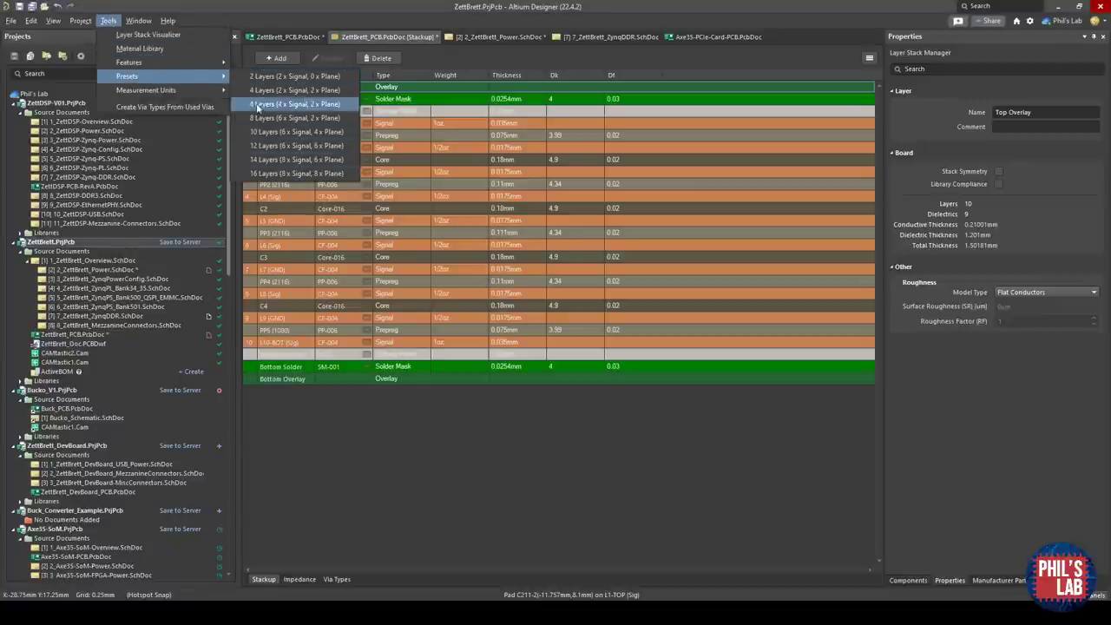
click(373, 476)
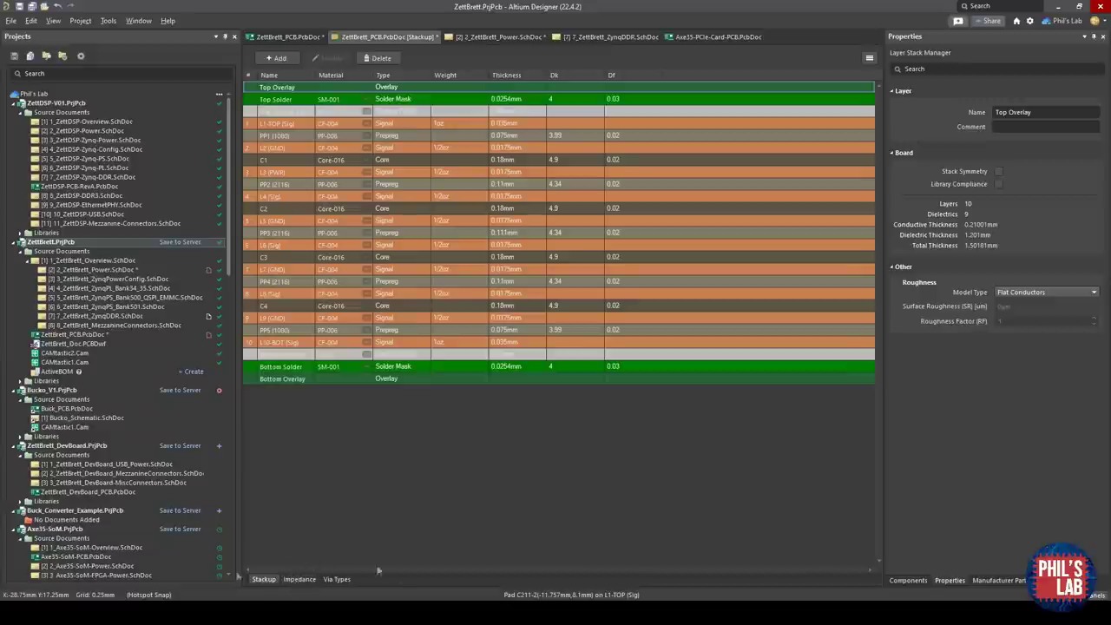
- Review the stackup's S50 and D100 impedance profiles and its via types
click(294, 579)
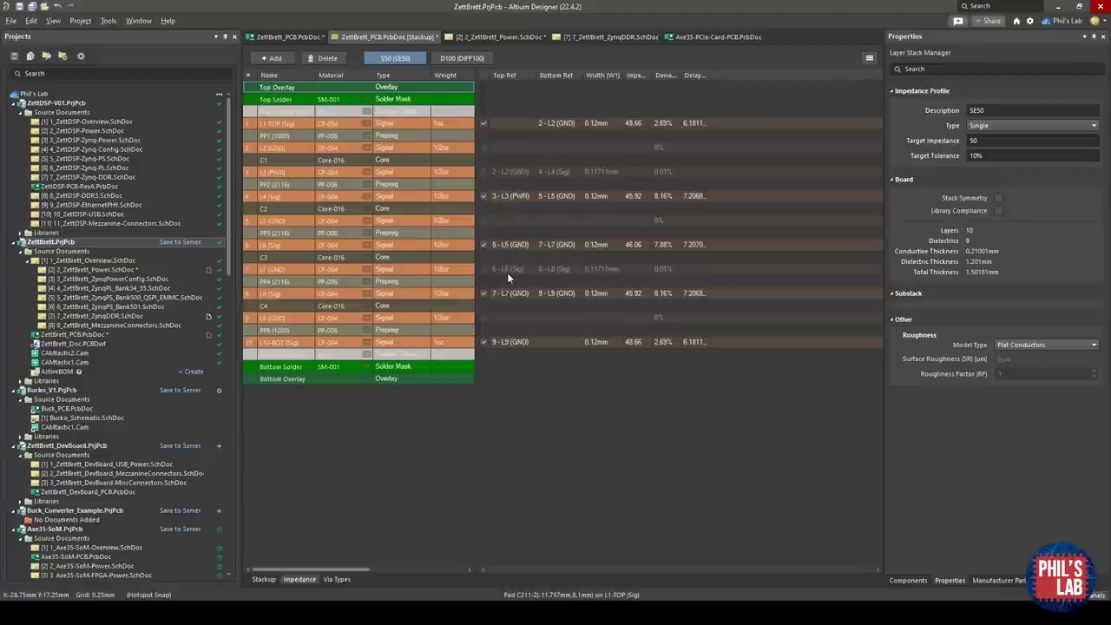
click(473, 58)
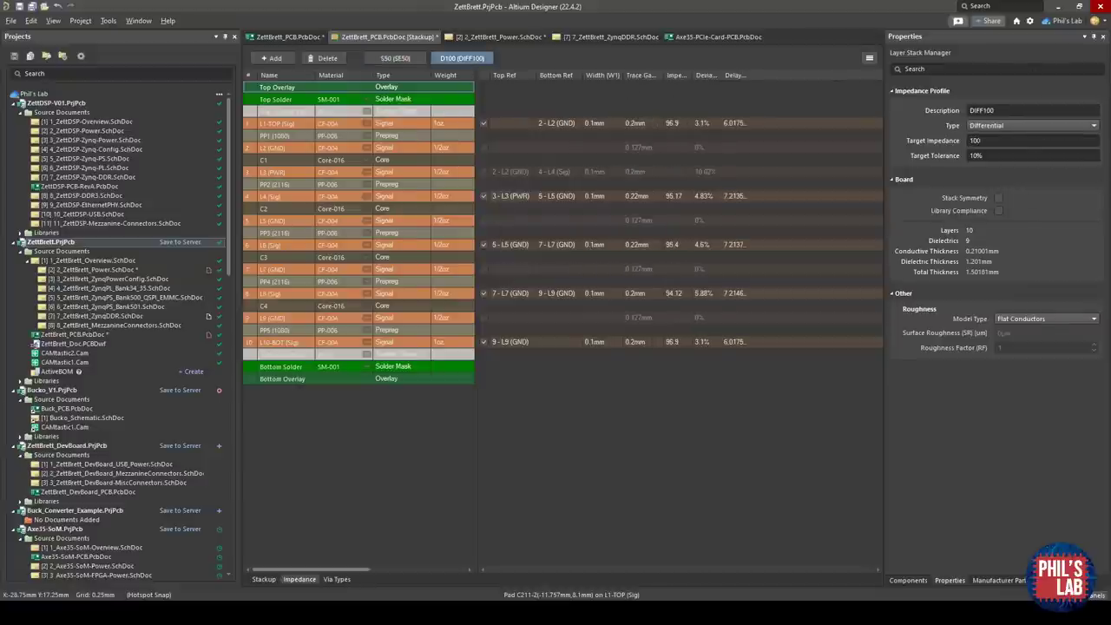
click(1019, 126)
click(923, 117)
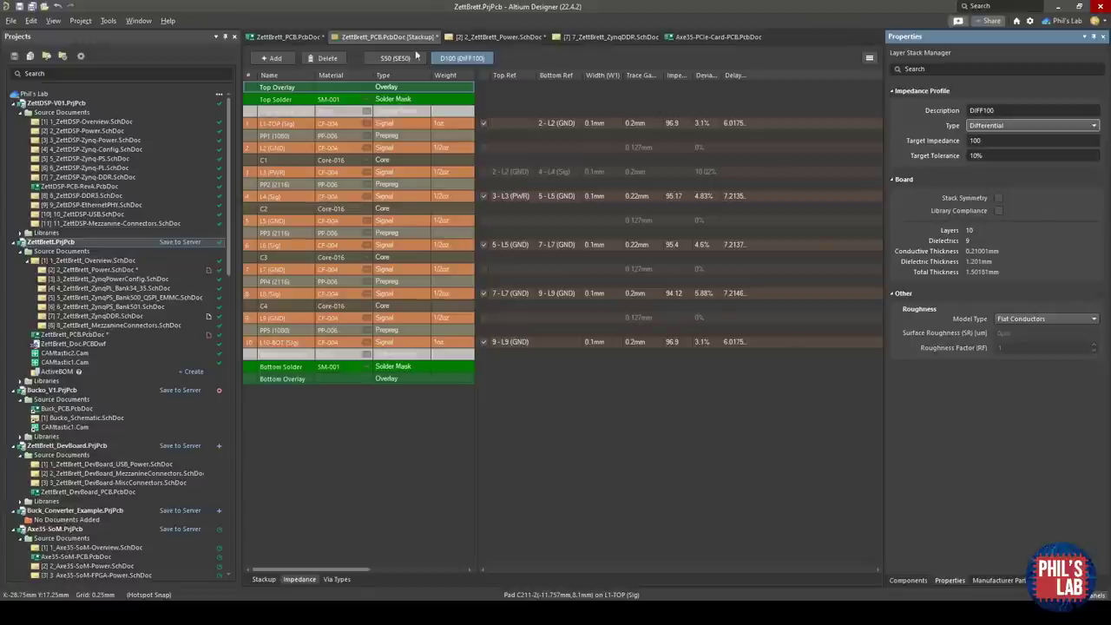
click(337, 579)
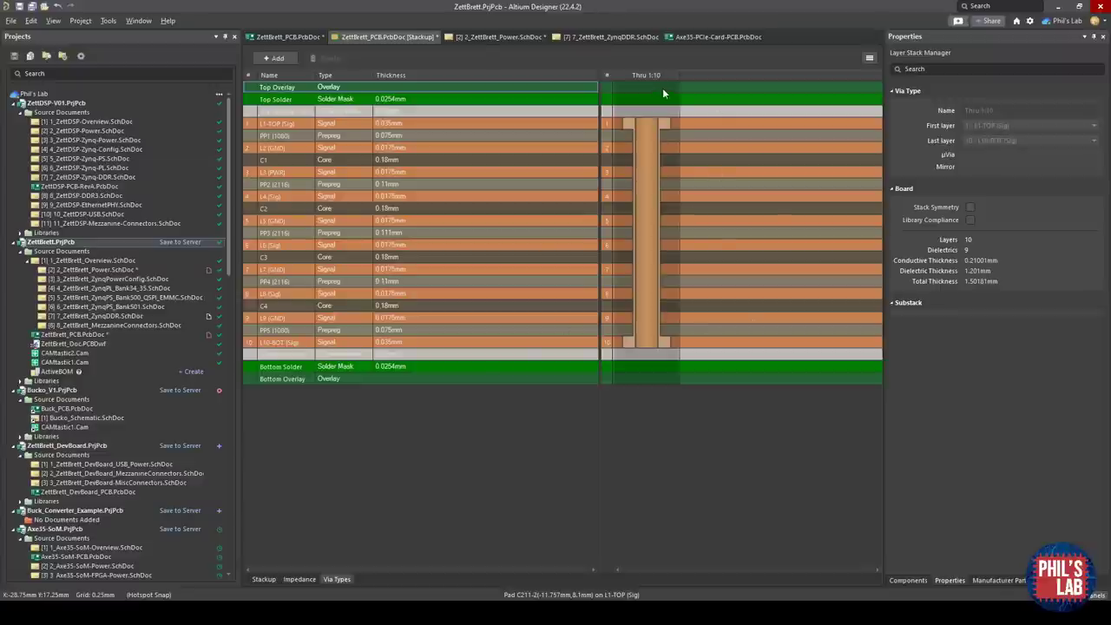
- Return to the ZettBrett_PCB layout and make the ground layers L2, L5, L7 and L9 visible
click(284, 38)
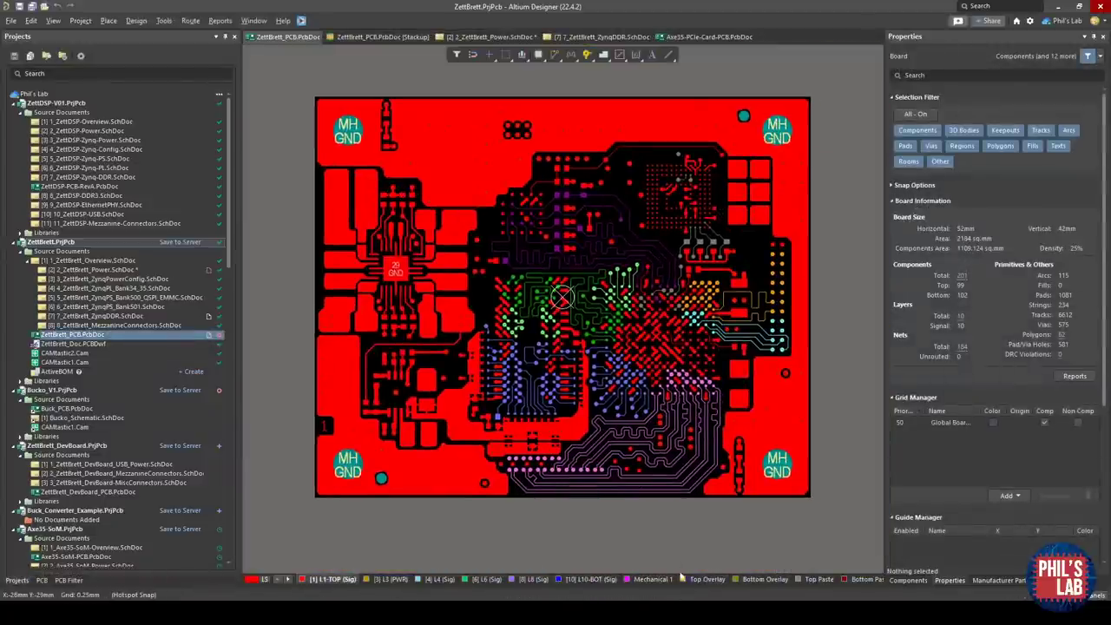
click(252, 580)
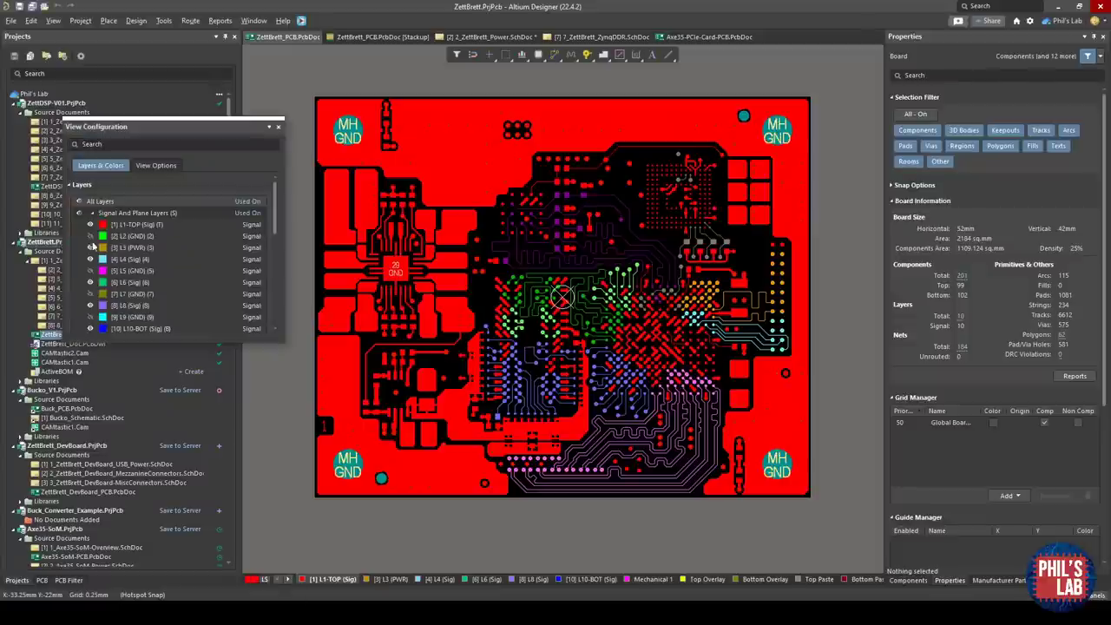
click(90, 235)
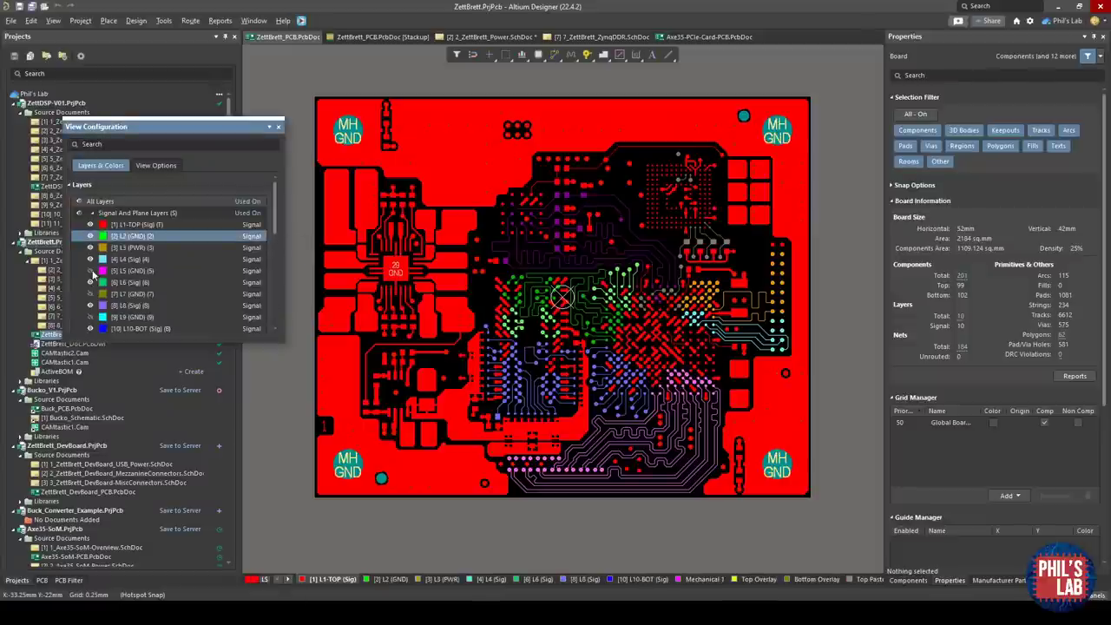
click(89, 270)
click(89, 293)
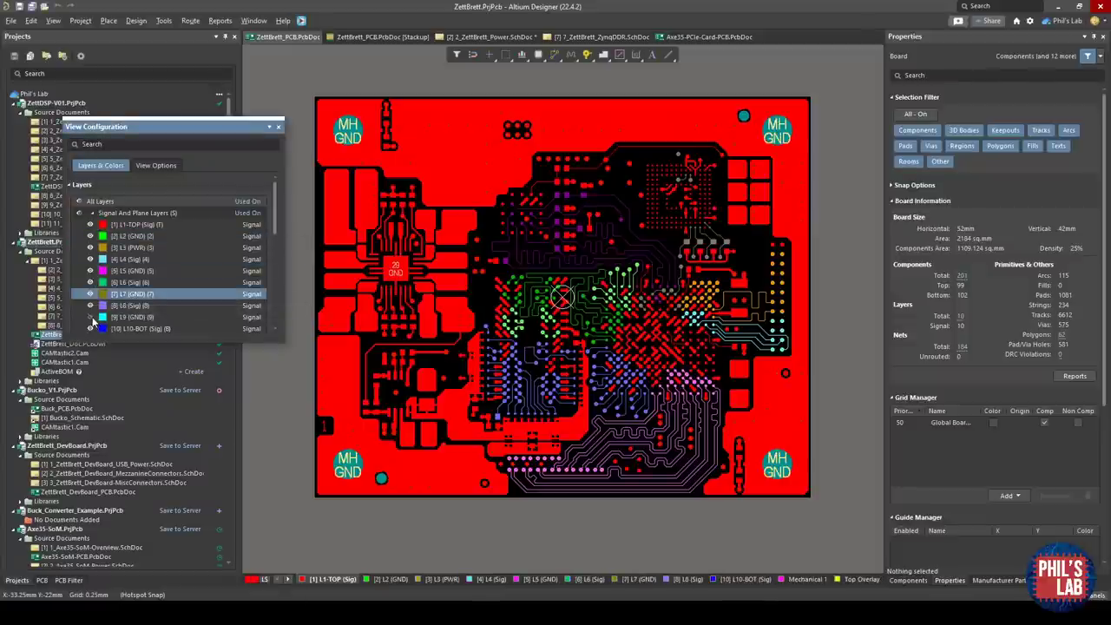
click(89, 317)
click(277, 127)
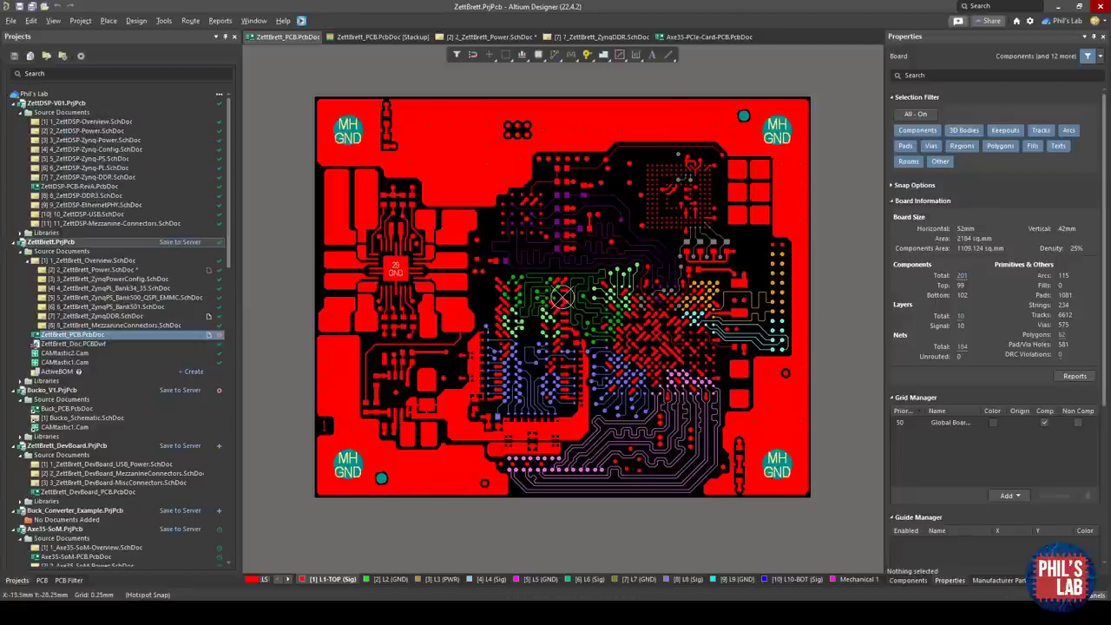
- Examine the ground planes on L2, L5, L7 and L9, looking closely at the vias on L9
click(393, 580)
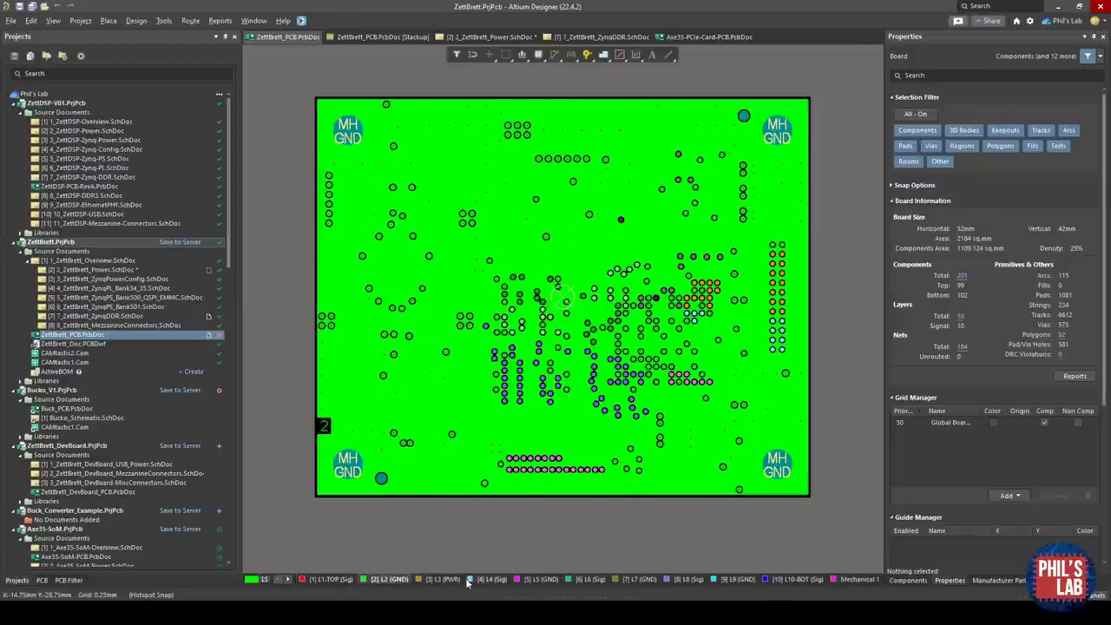
click(539, 582)
click(641, 582)
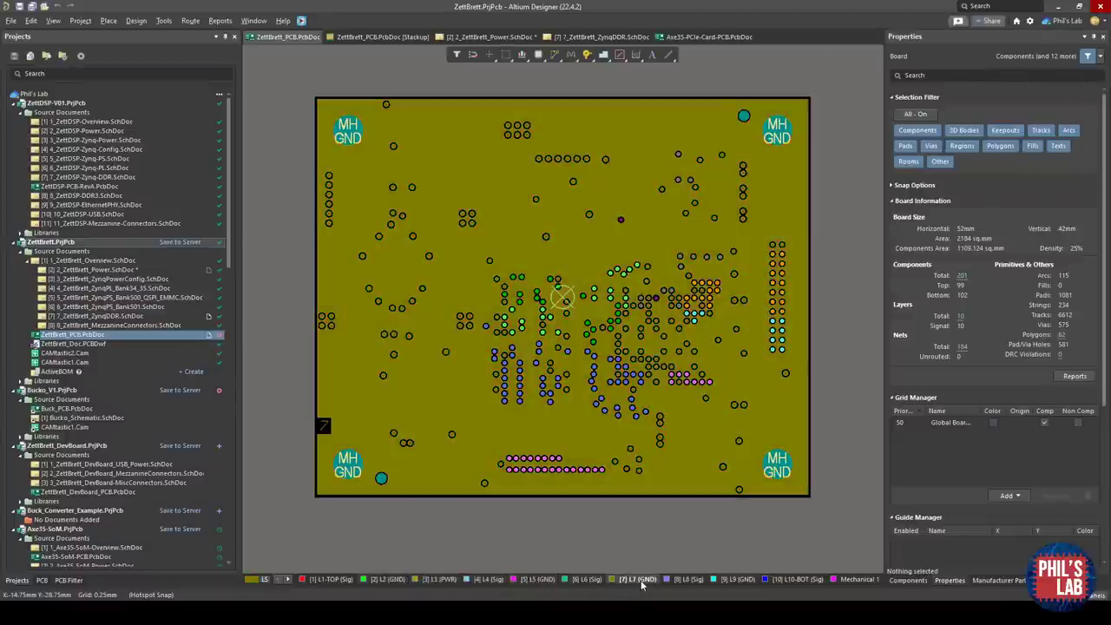
click(736, 582)
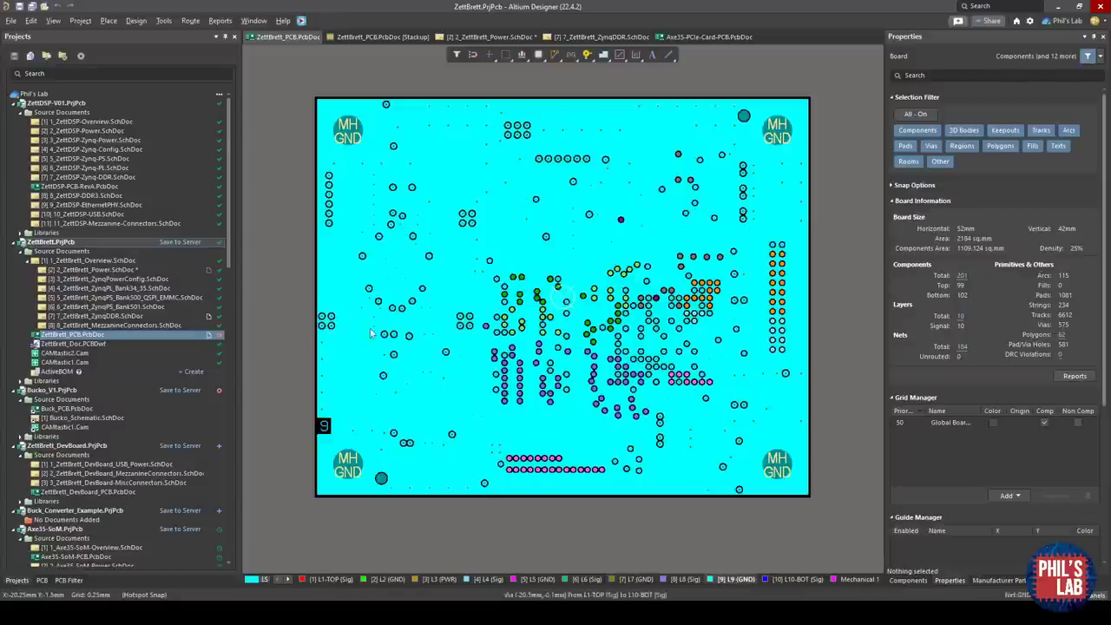
ctrl+scroll(431, 467, up, 3)
middle_drag(432, 467, 432, 460)
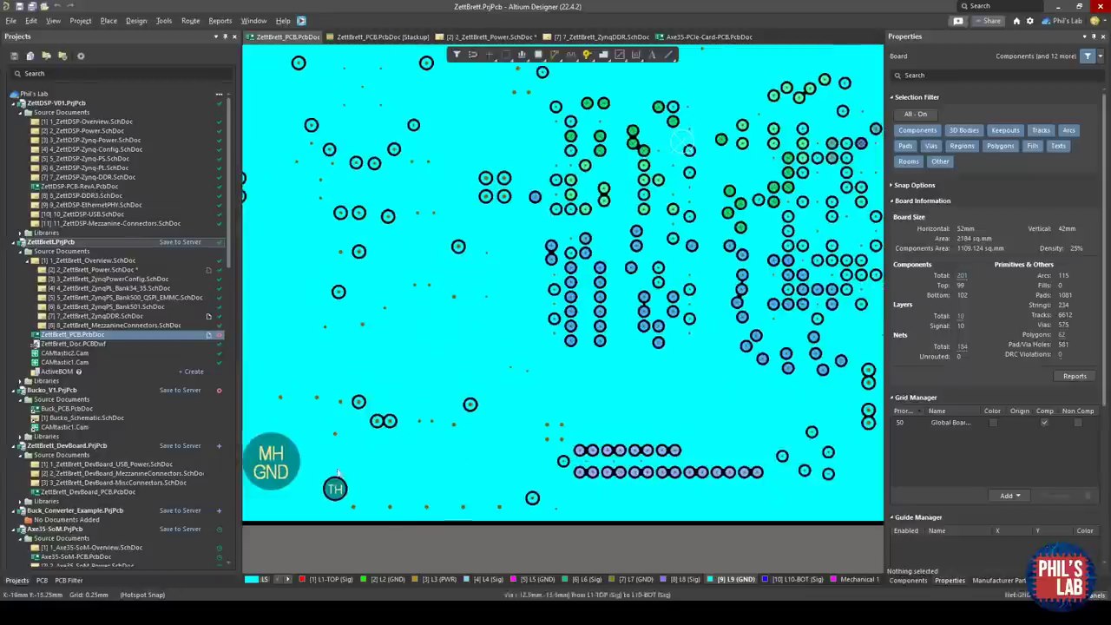
middle_drag(663, 494, 663, 509)
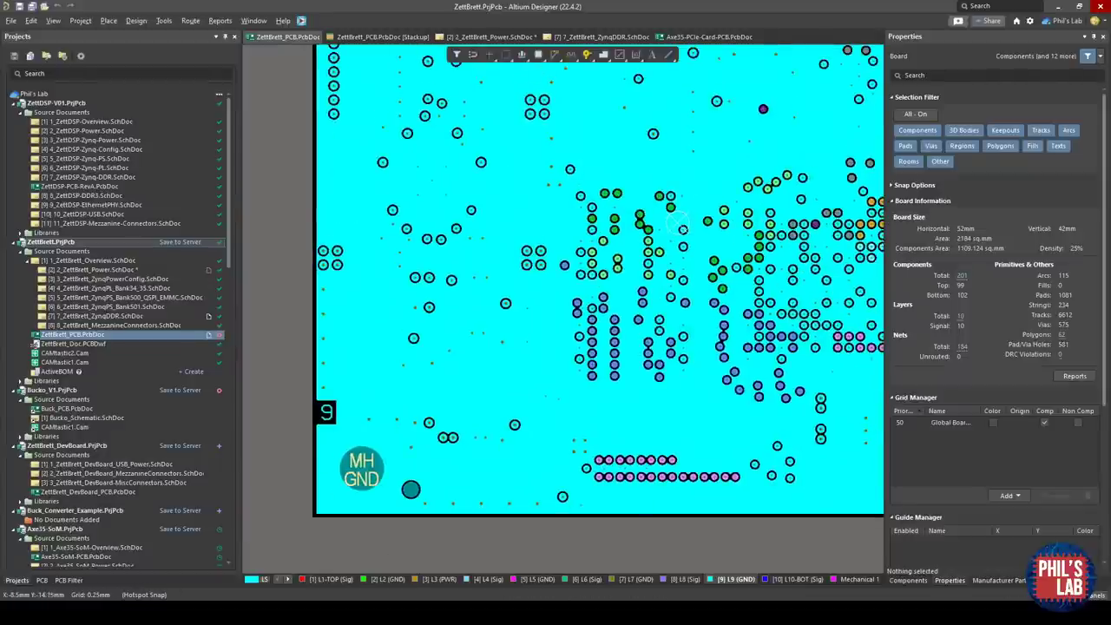
ctrl+scroll(560, 445, down, 1)
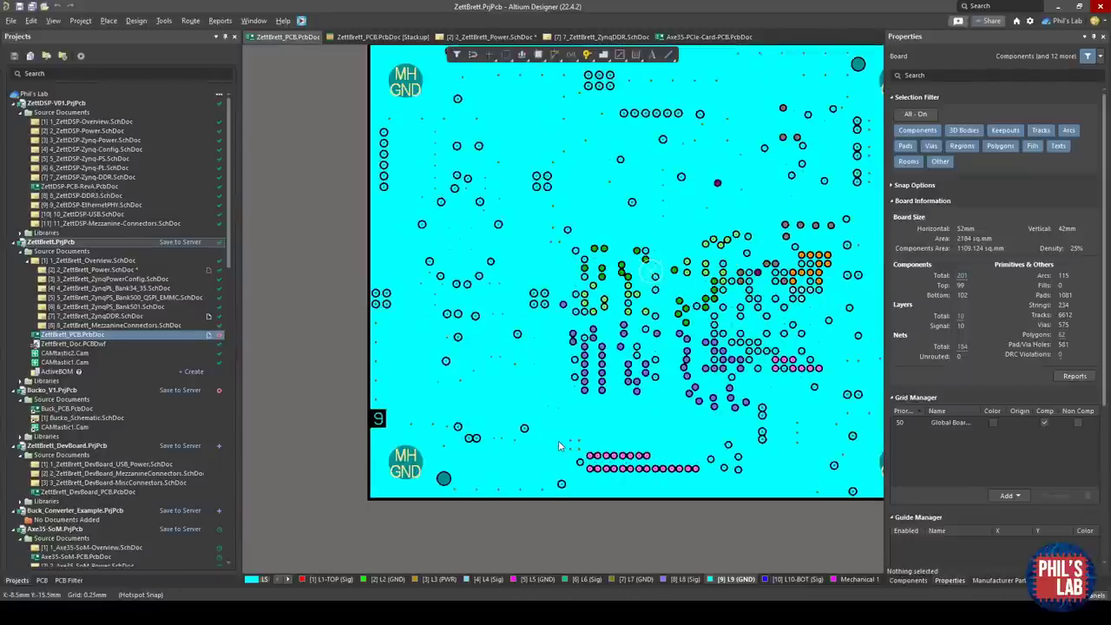
- Inspect the rows of vias beside the ZettBrett label in 3D and compare them with the 2D L9 ground plane
key(3)
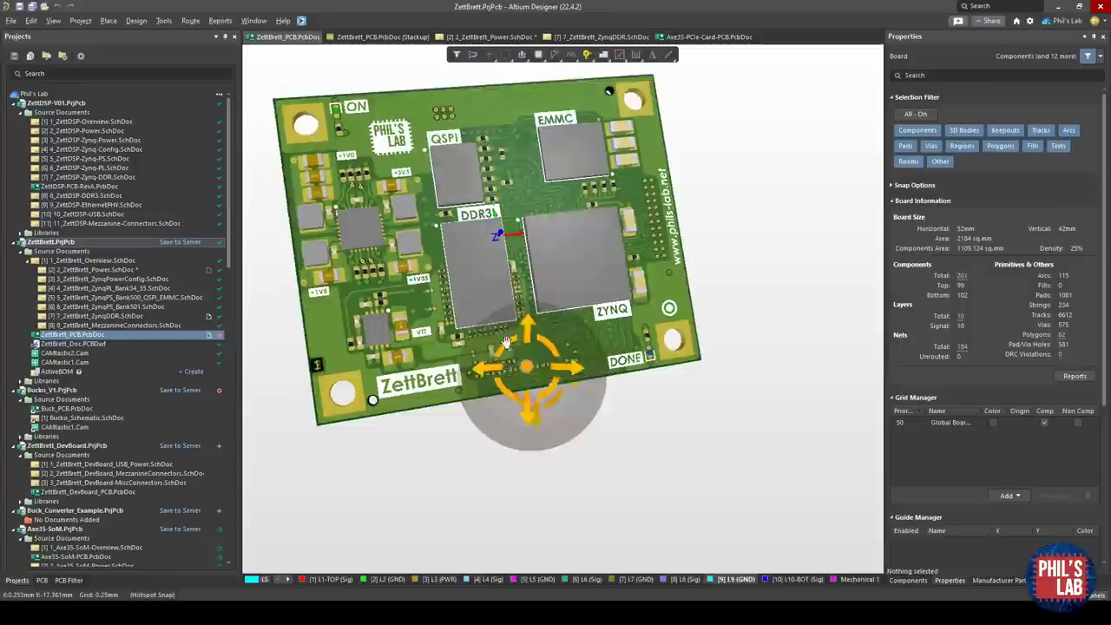
ctrl+scroll(508, 350, up, 5)
shift+right_drag(563, 404, 535, 408)
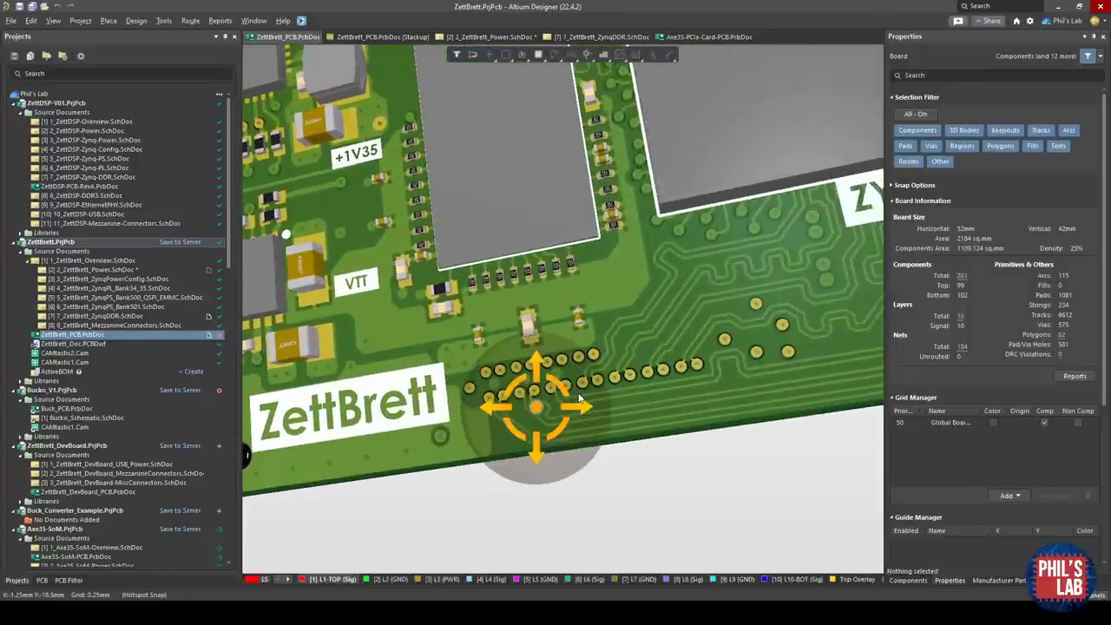
key(2)
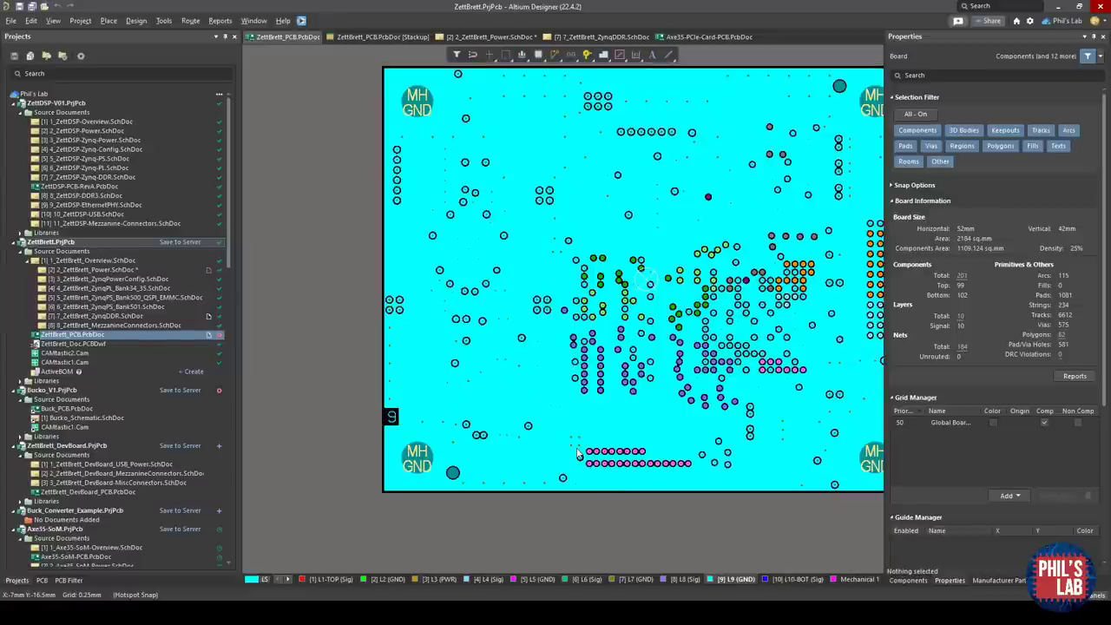
right_drag(580, 427, 523, 462)
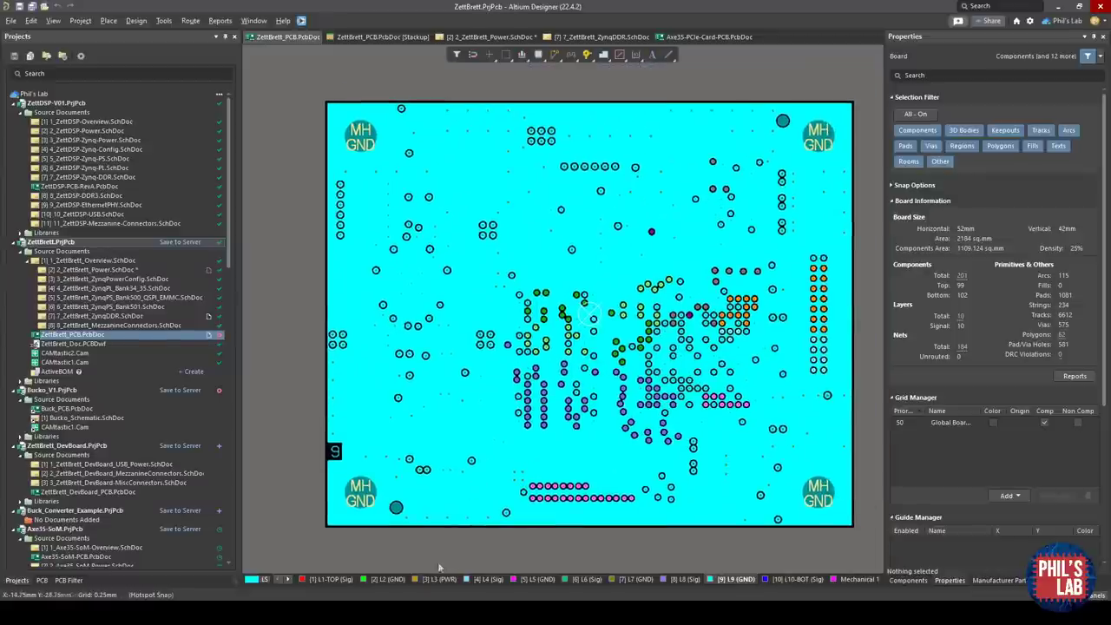
- Hide the ground layers L9, L7, L5 and L2 in the layout
click(253, 579)
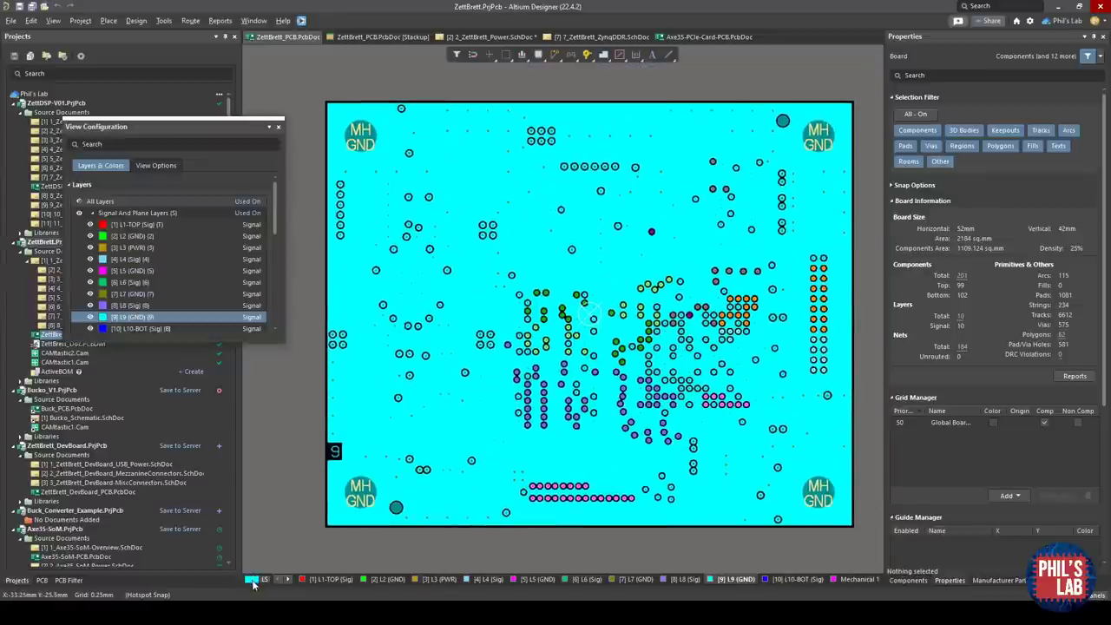
click(90, 317)
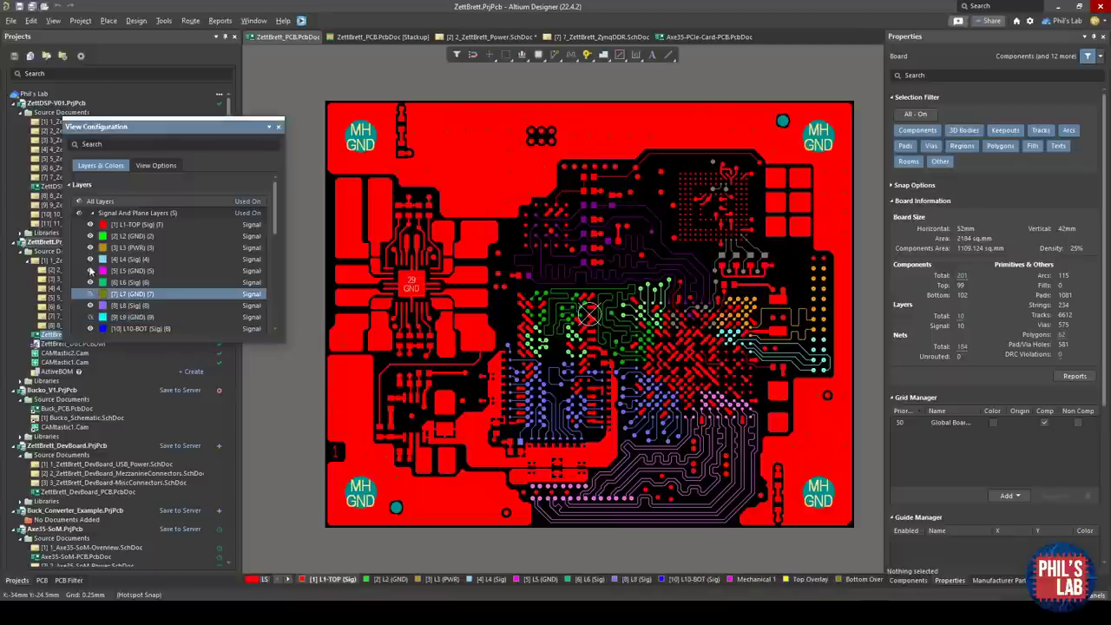
click(90, 271)
click(91, 236)
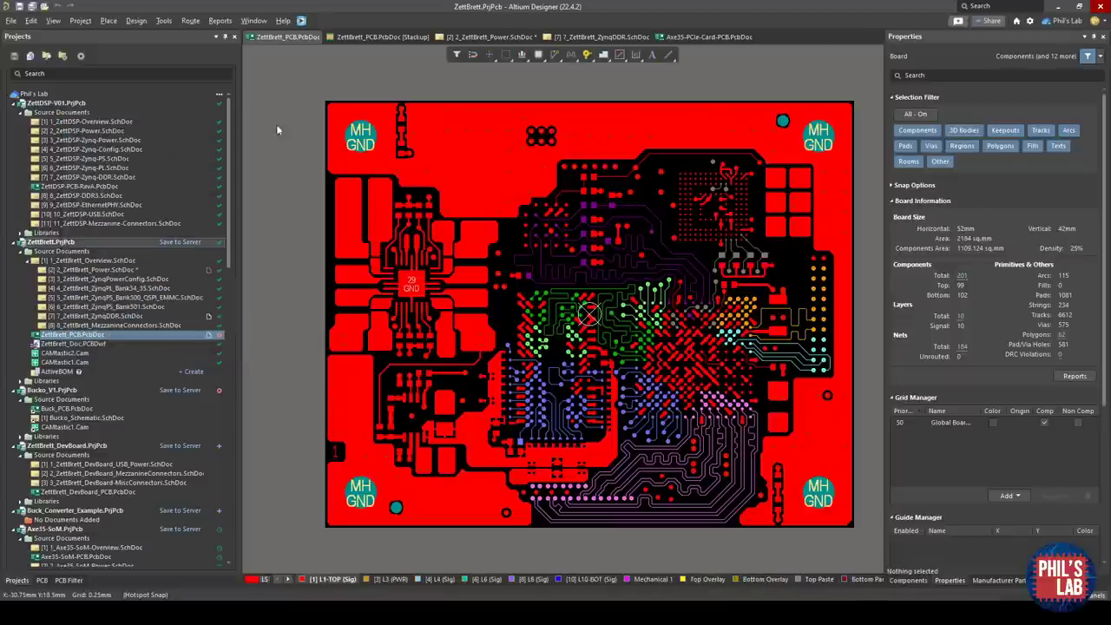
- Show the L3 power layer and compare its plane splits with the buck converter area on L1
click(391, 579)
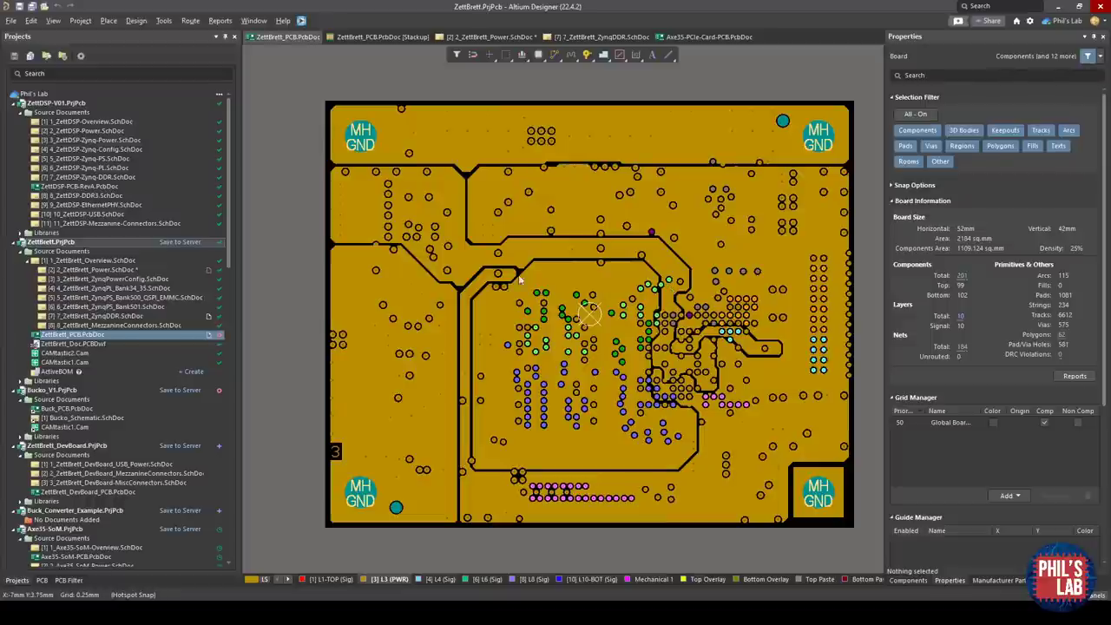
ctrl+scroll(372, 259, up, 5)
ctrl+scroll(376, 254, up, 2)
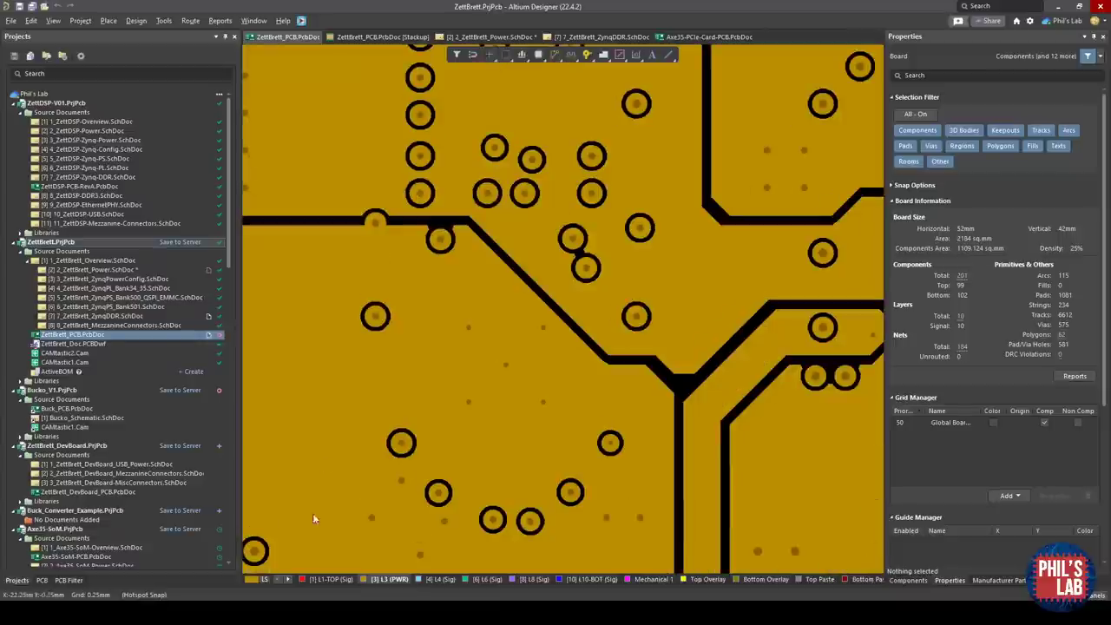
click(330, 579)
right_drag(539, 395, 588, 290)
right_drag(380, 425, 493, 426)
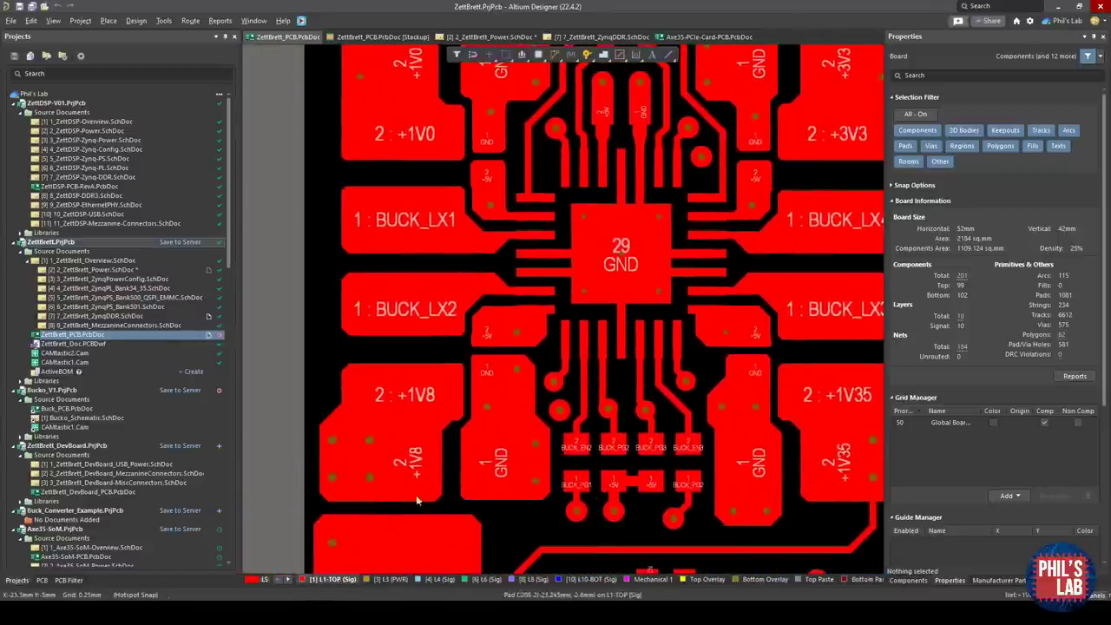
- Select the +1V0 polygon on L3 and trace it to the Zynq, comparing its end with the L1 routing
click(393, 579)
ctrl+scroll(490, 392, up, 3)
ctrl+scroll(625, 337, down, 3)
click(625, 337)
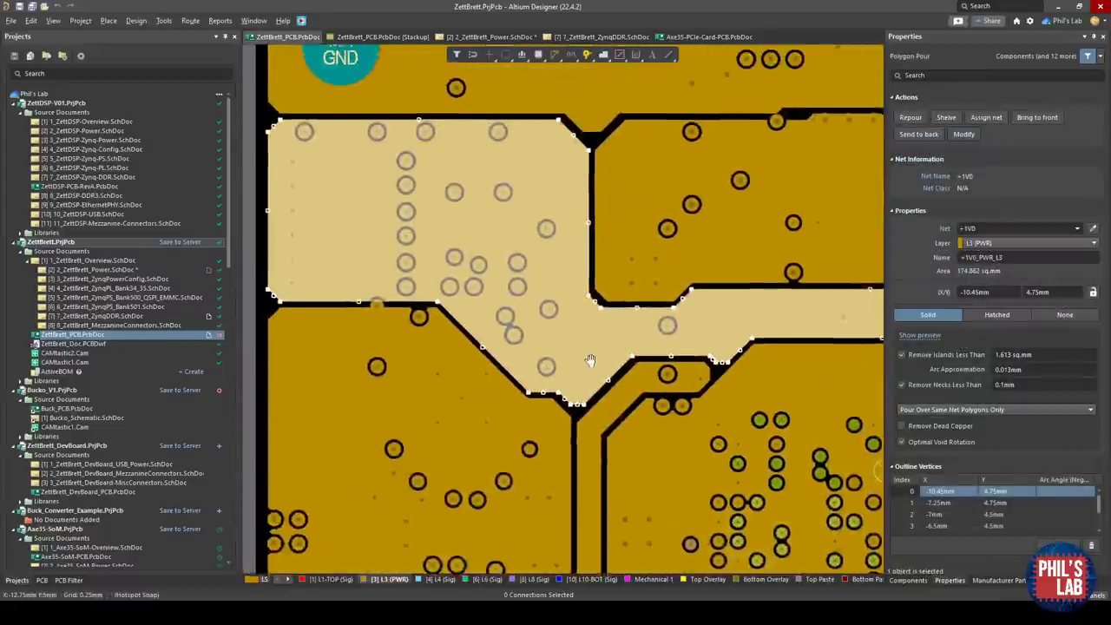
ctrl+scroll(521, 330, up, 2)
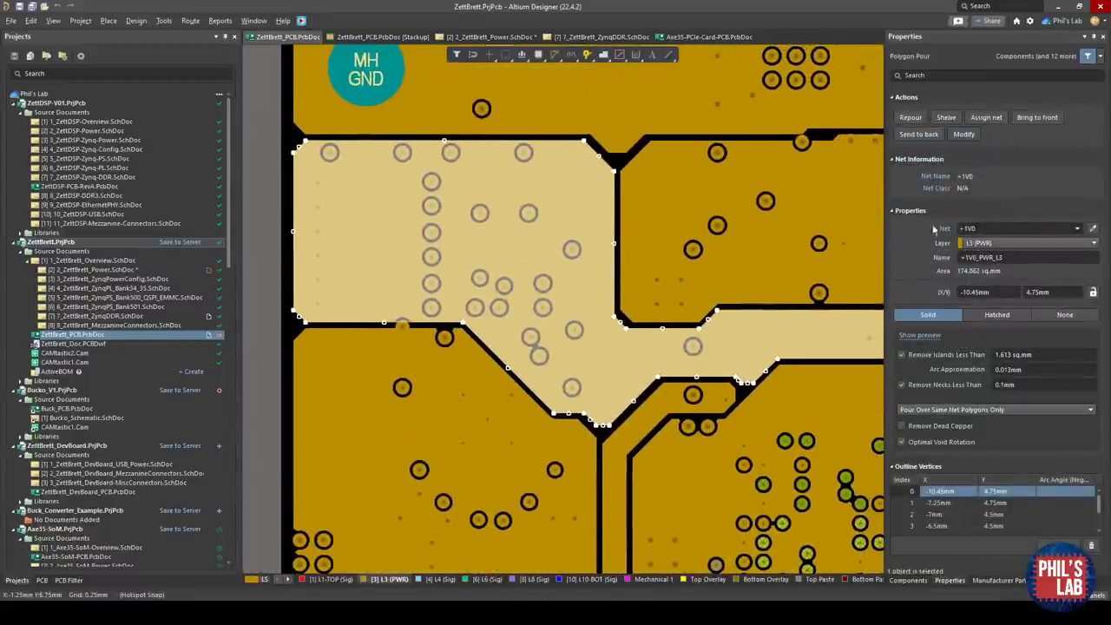
right_drag(705, 296, 332, 261)
right_drag(759, 427, 582, 369)
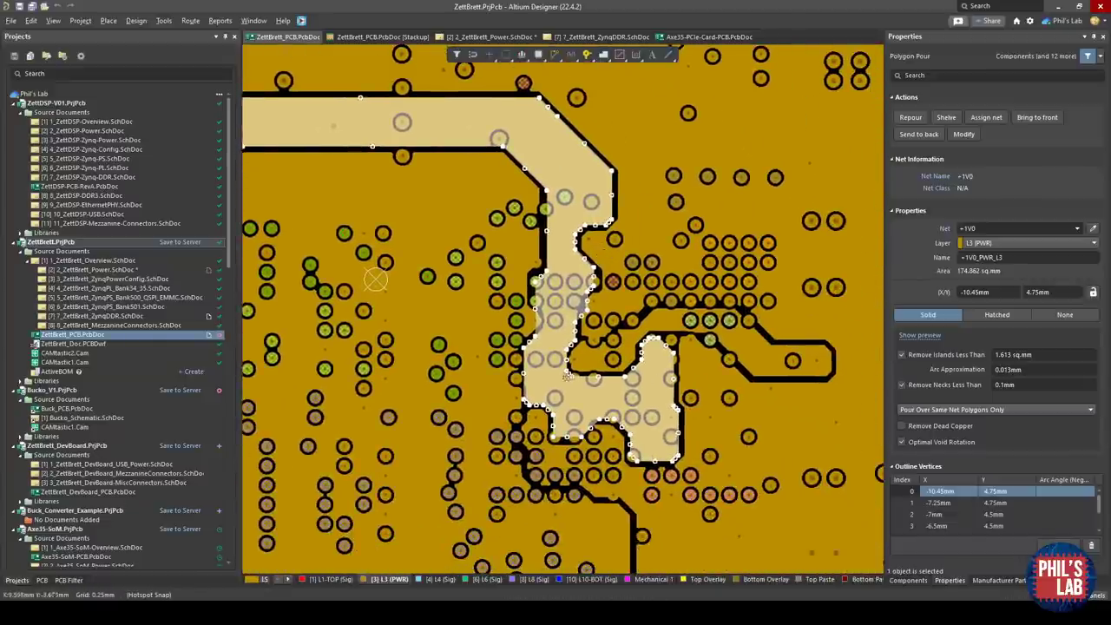
click(319, 581)
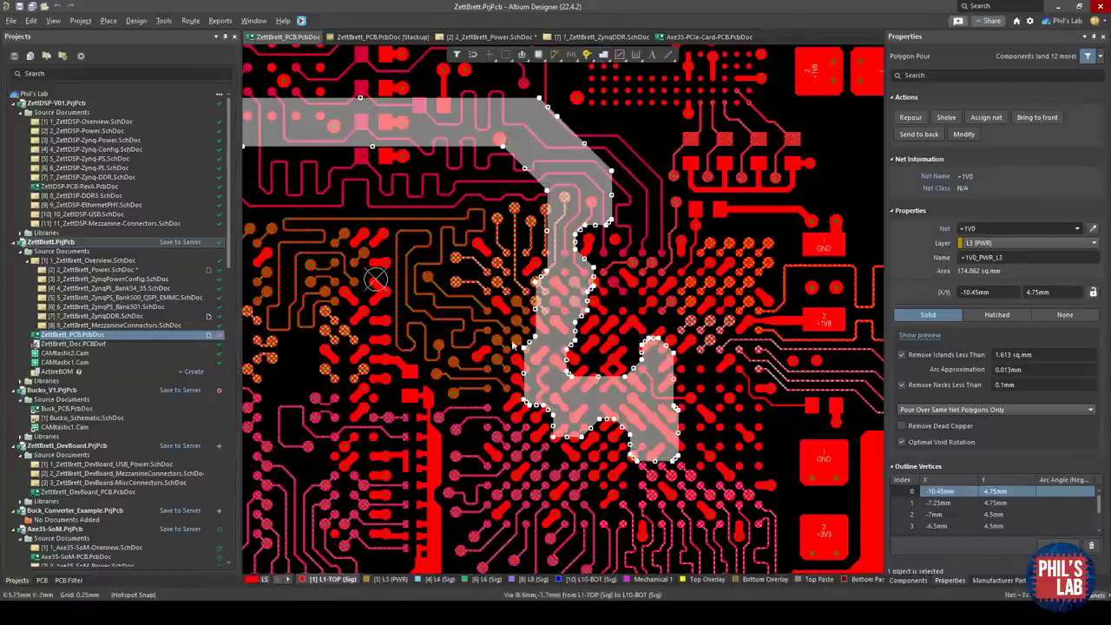
click(392, 580)
- Inspect the +1V35, +3V3 and GND polygons on L3 by selecting each in turn, and clear the selection
right_drag(388, 202, 514, 236)
click(513, 236)
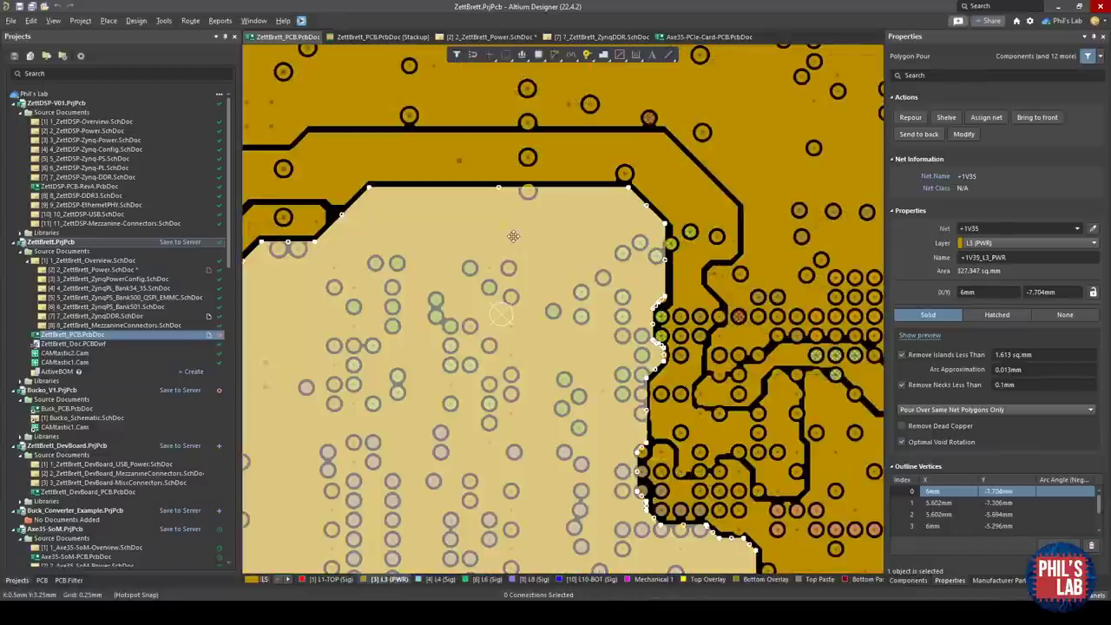
ctrl+scroll(514, 237, down, 3)
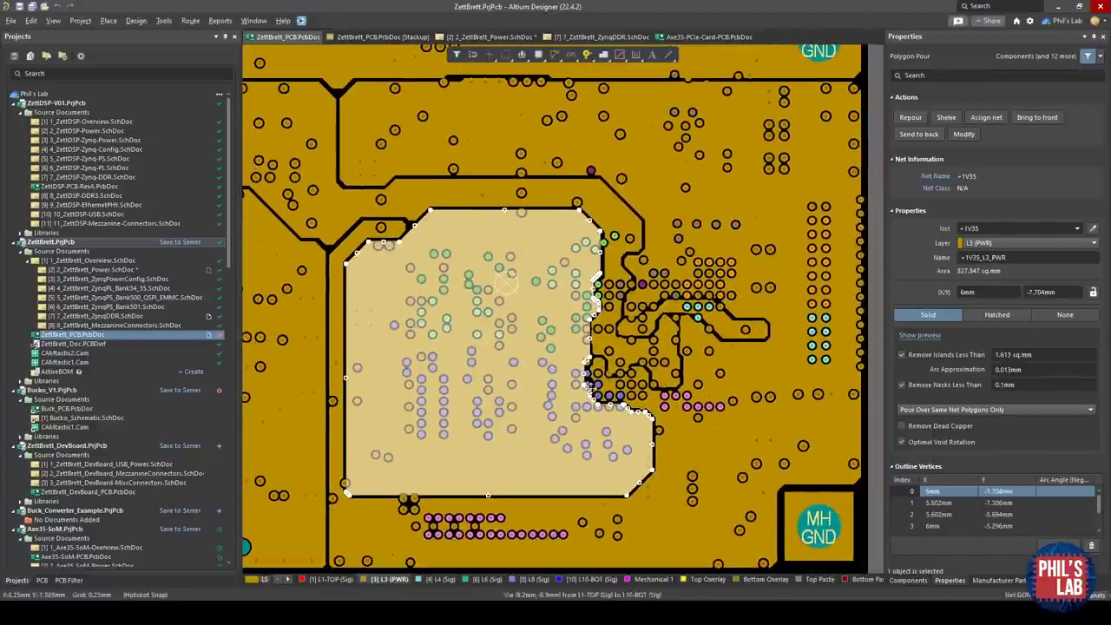
right_drag(497, 149, 514, 196)
click(541, 155)
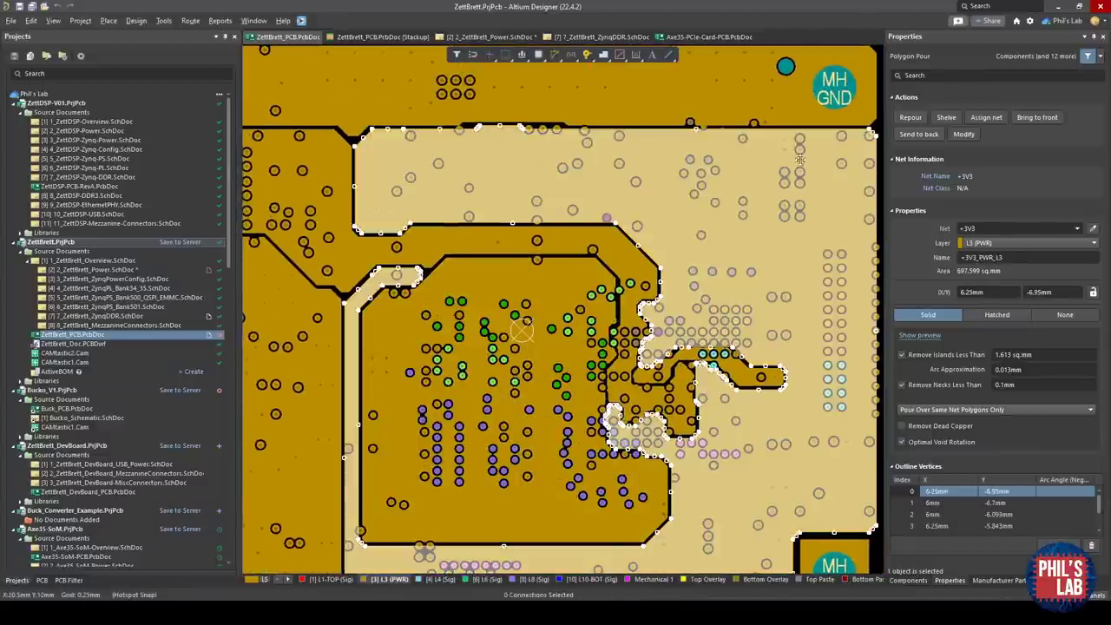
right_drag(368, 84, 508, 164)
click(497, 198)
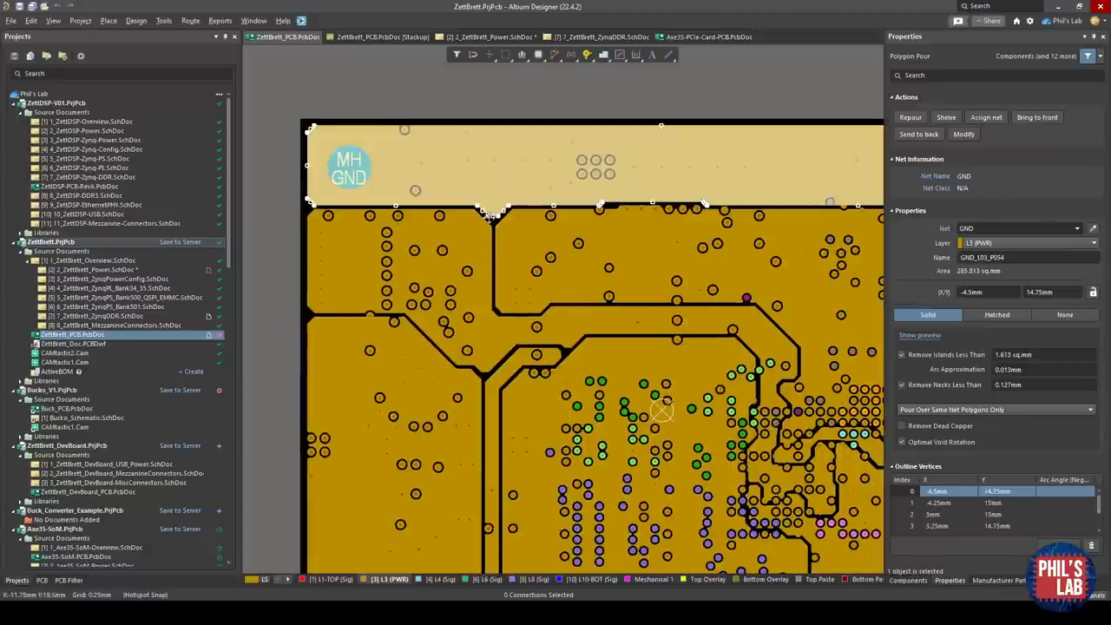
click(337, 426)
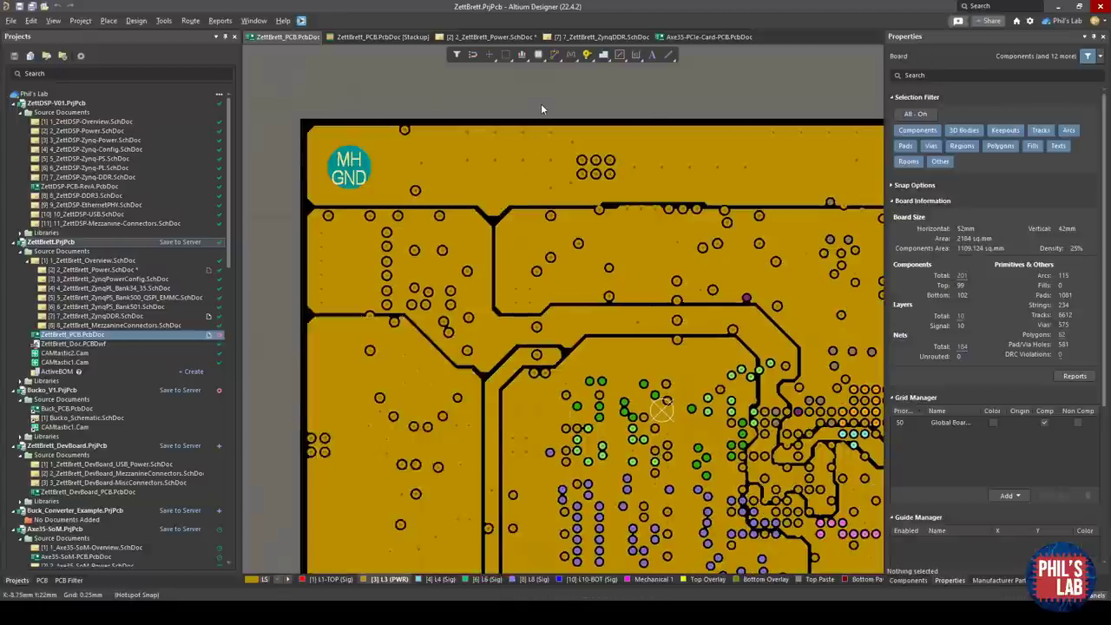
click(542, 105)
- Compare the L3 power planes with L4 and examine the L3 splits between the Zynq vias up close
right_drag(666, 398, 605, 300)
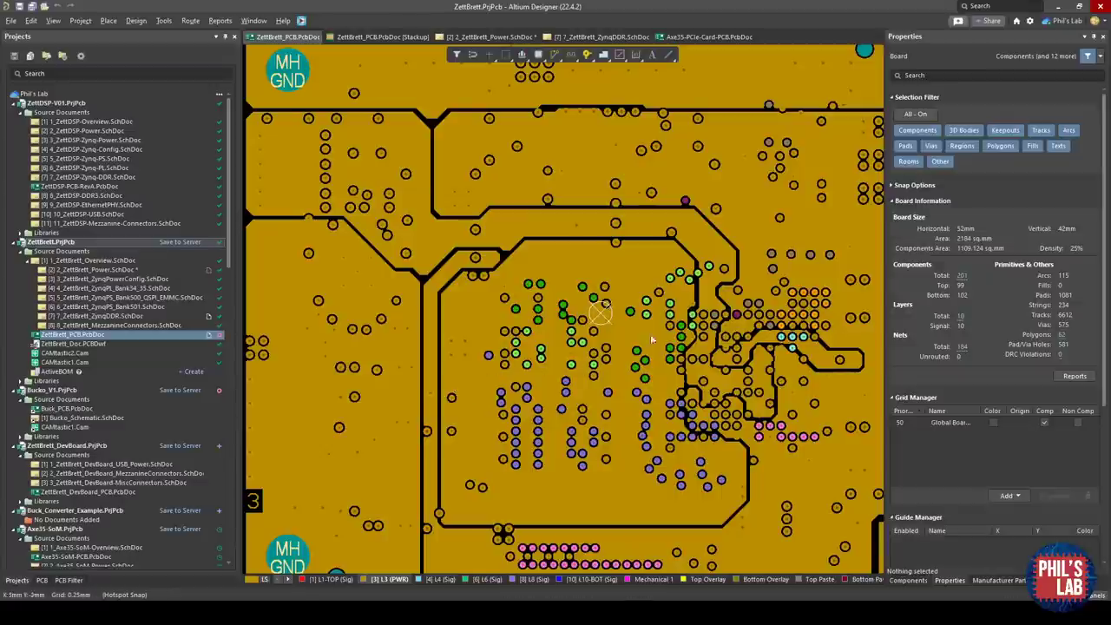
click(449, 580)
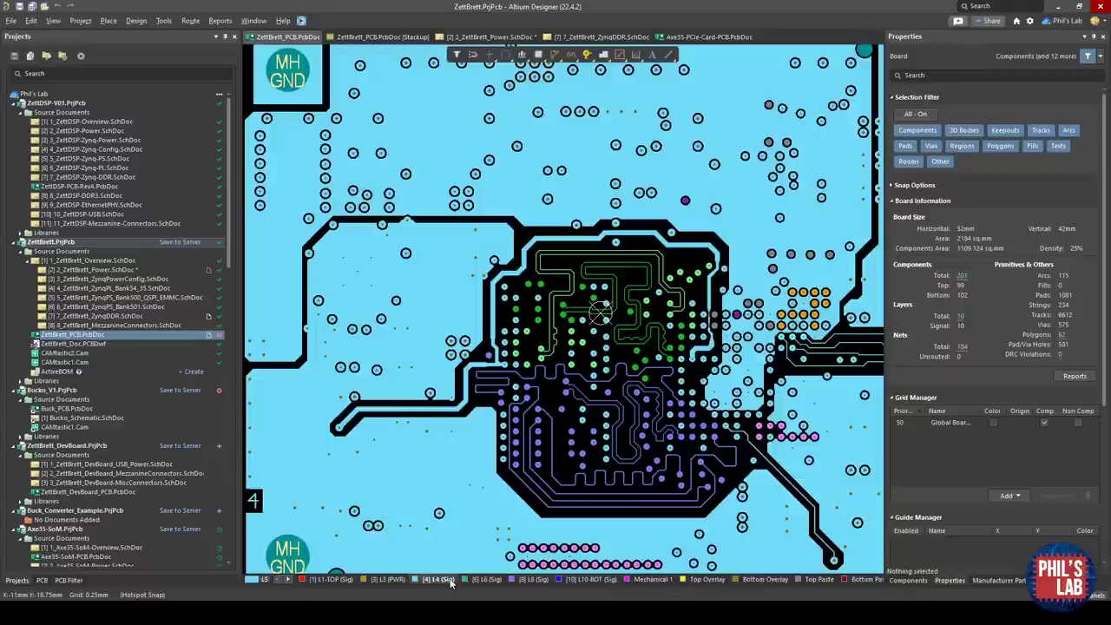
click(388, 580)
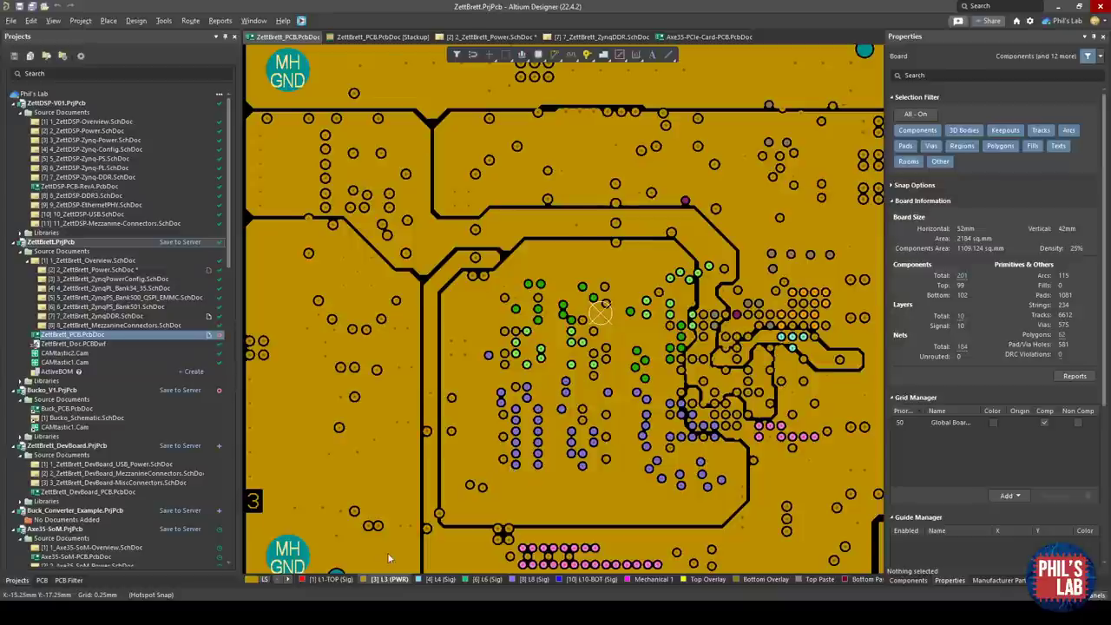
right_drag(579, 469, 535, 472)
ctrl+scroll(547, 443, up, 5)
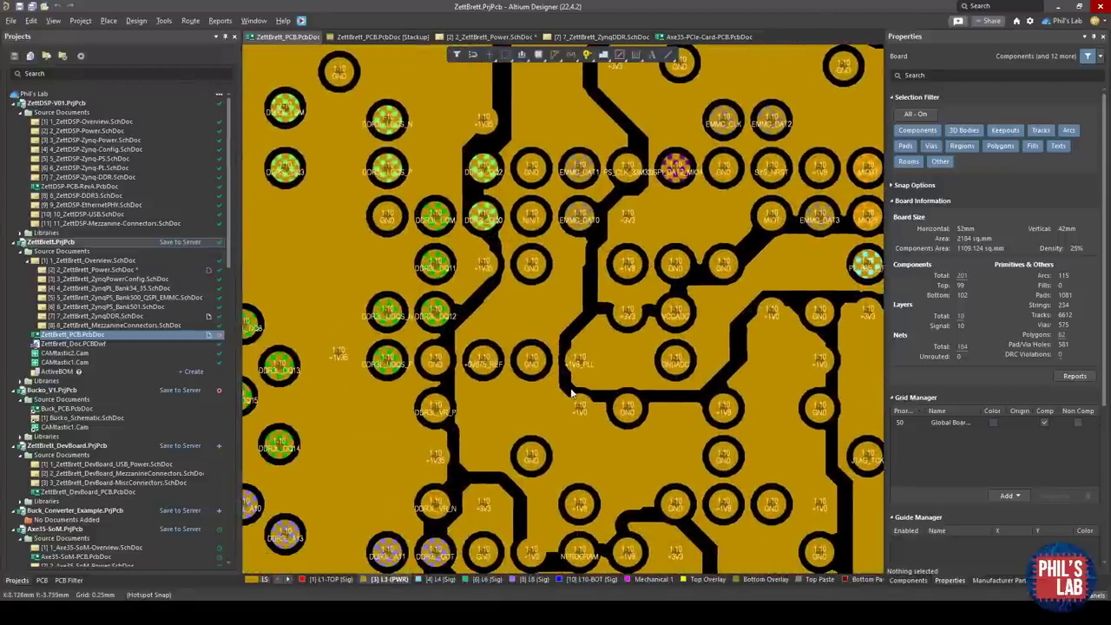
scroll(566, 416, down, 1)
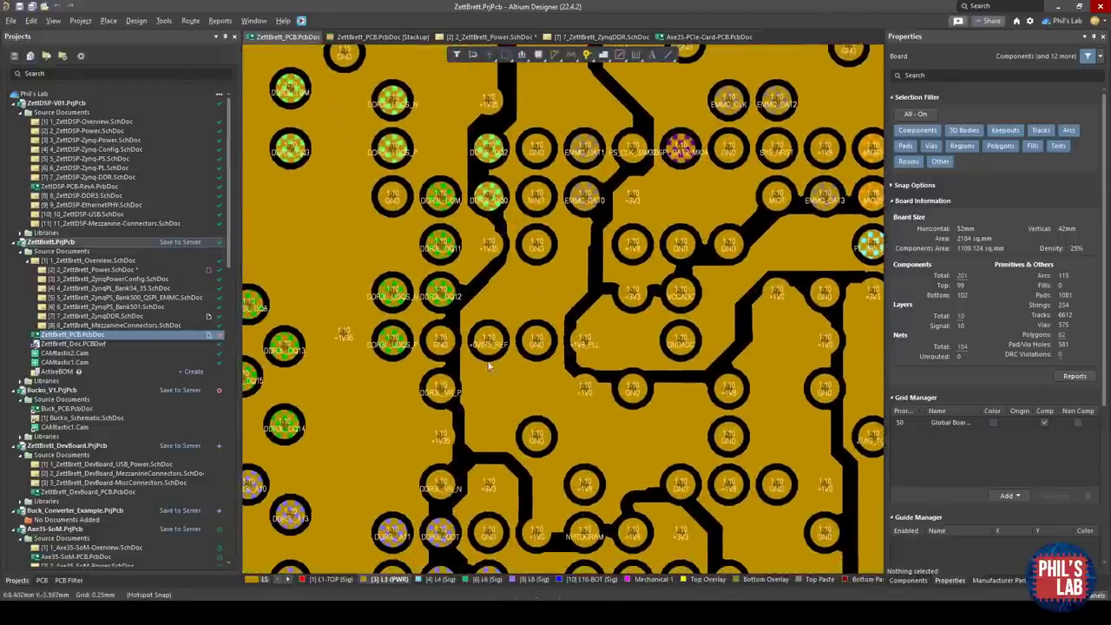
ctrl+scroll(516, 427, down, 2)
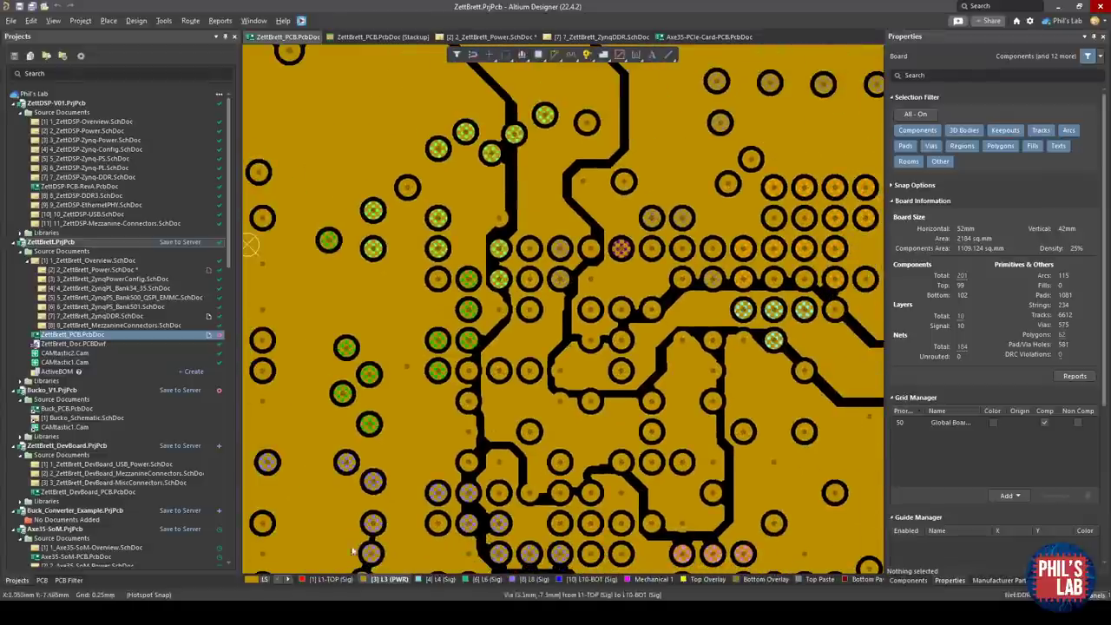
- Make the L2 ground layer visible and switch the layout to it
click(252, 580)
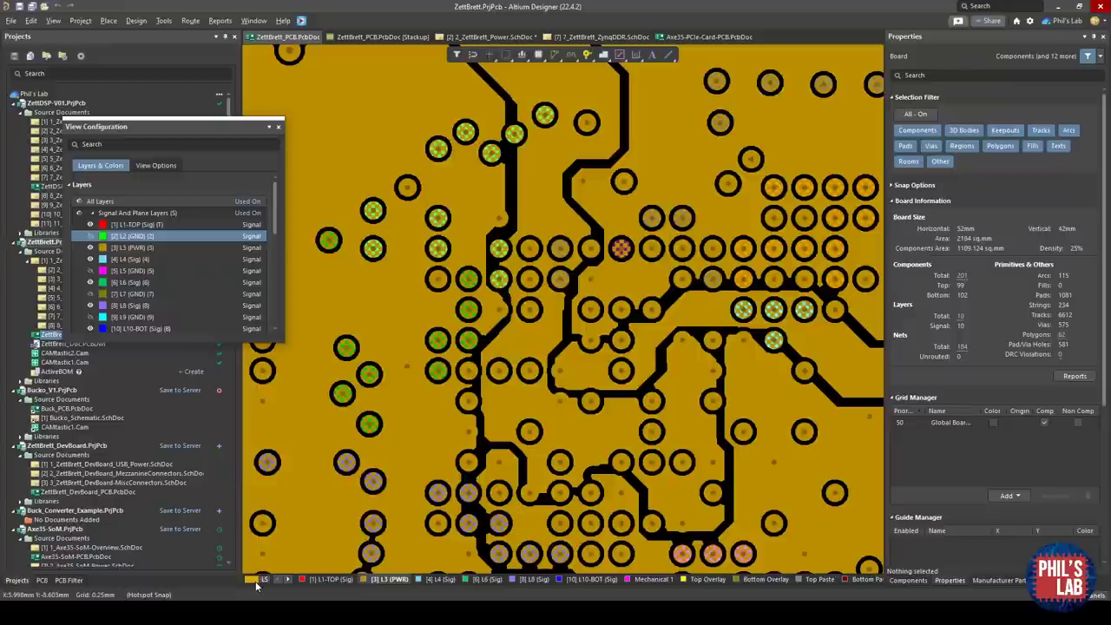
click(90, 236)
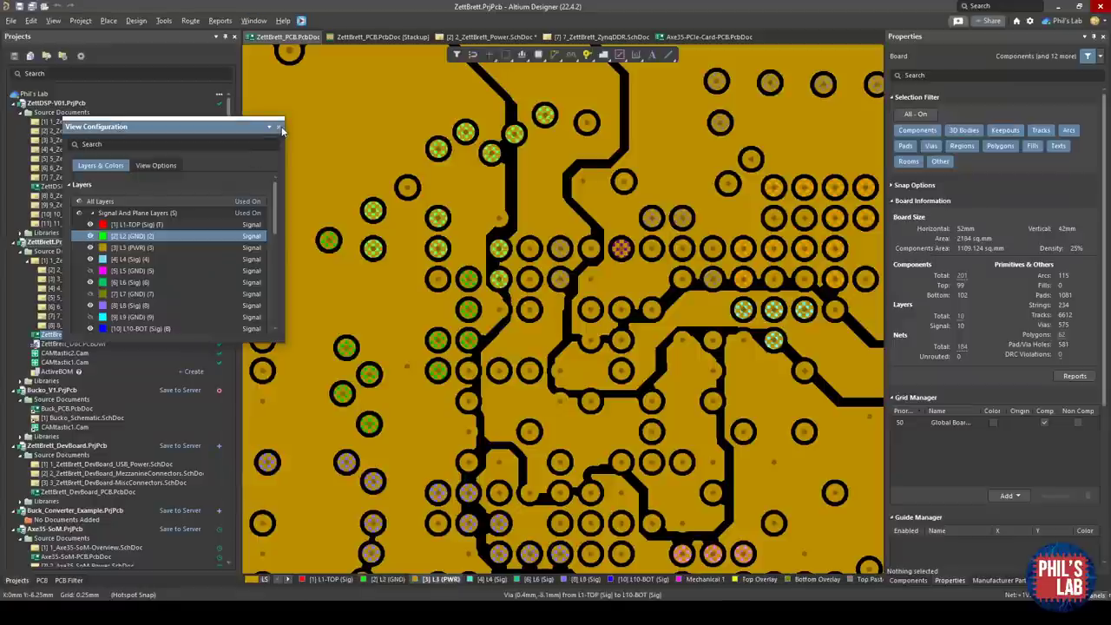
click(279, 128)
click(373, 581)
- Examine the L2 ground plane around the Zynq vias up close and across the board
ctrl+scroll(574, 413, down, 3)
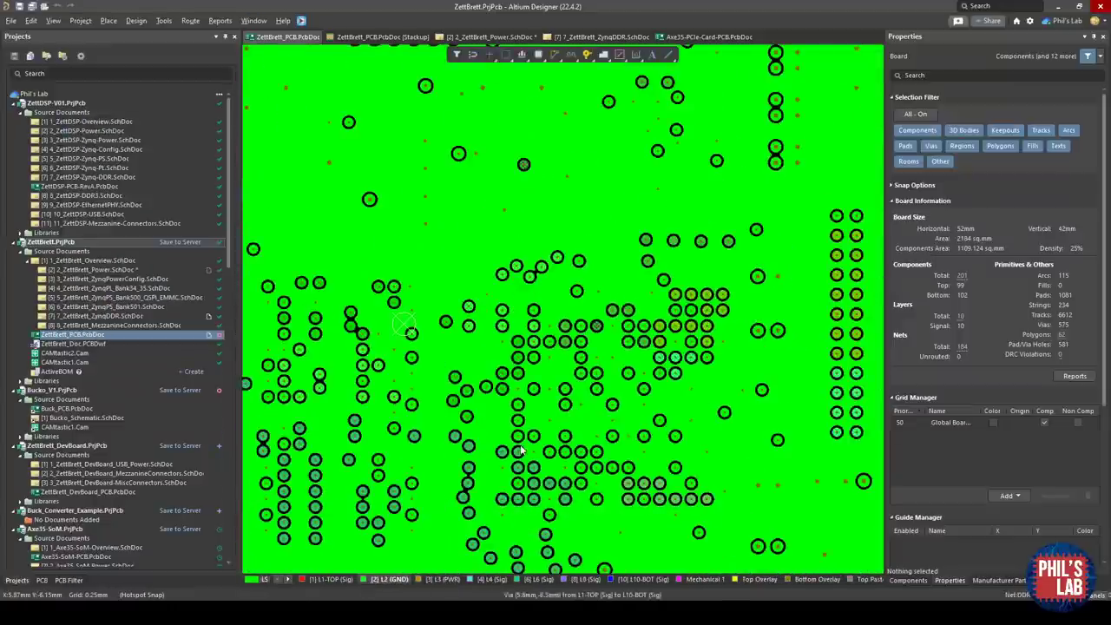
ctrl+scroll(458, 493, up, 5)
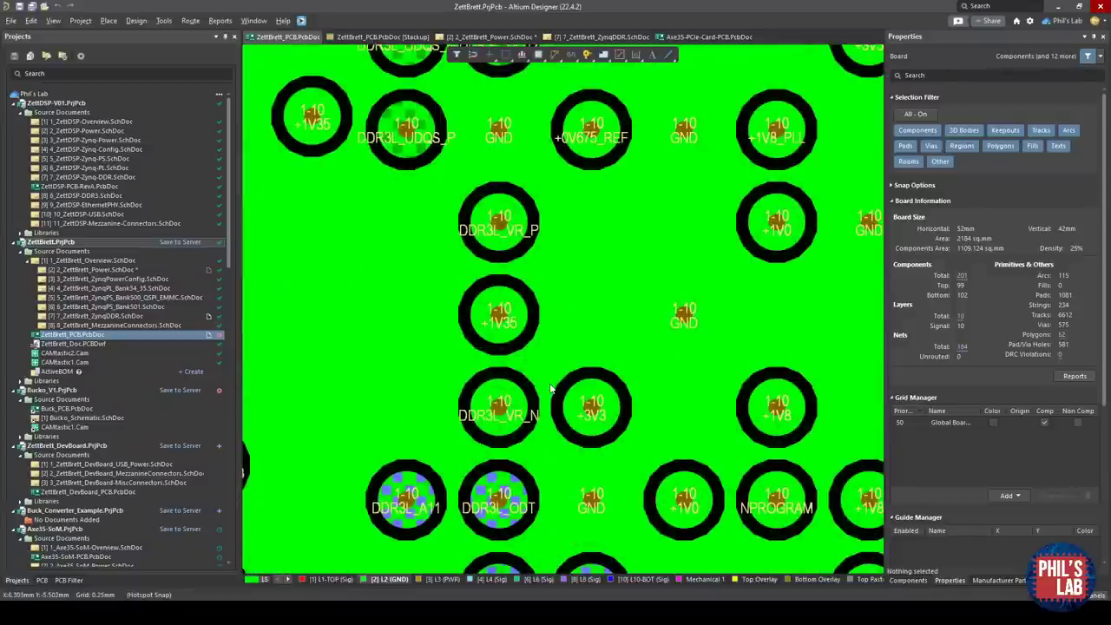
ctrl+scroll(554, 396, down, 5)
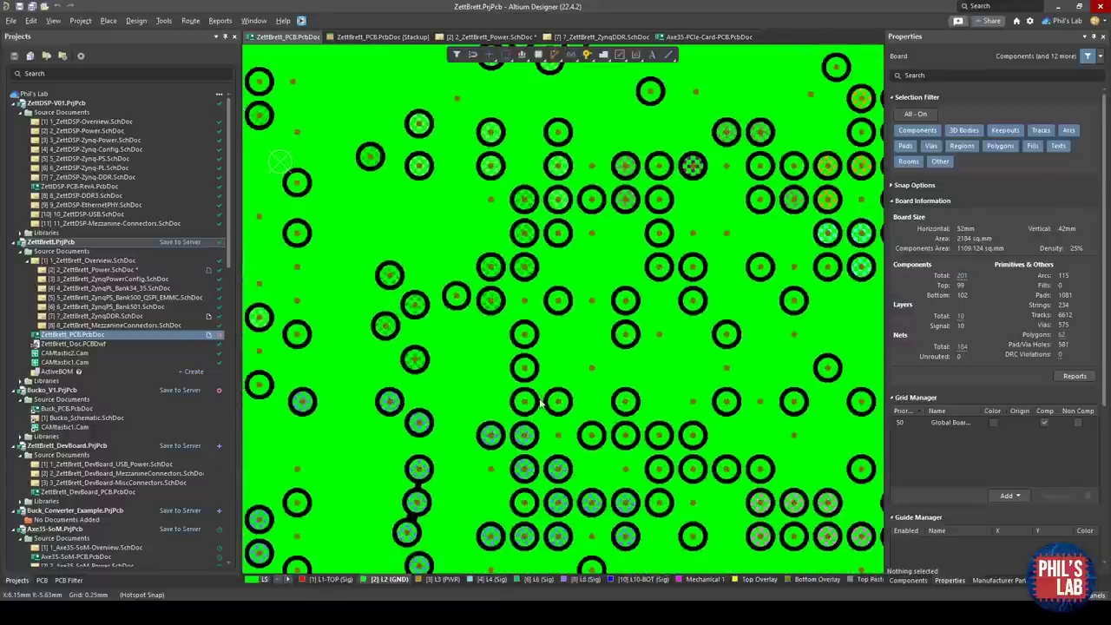
ctrl+scroll(524, 443, down, 4)
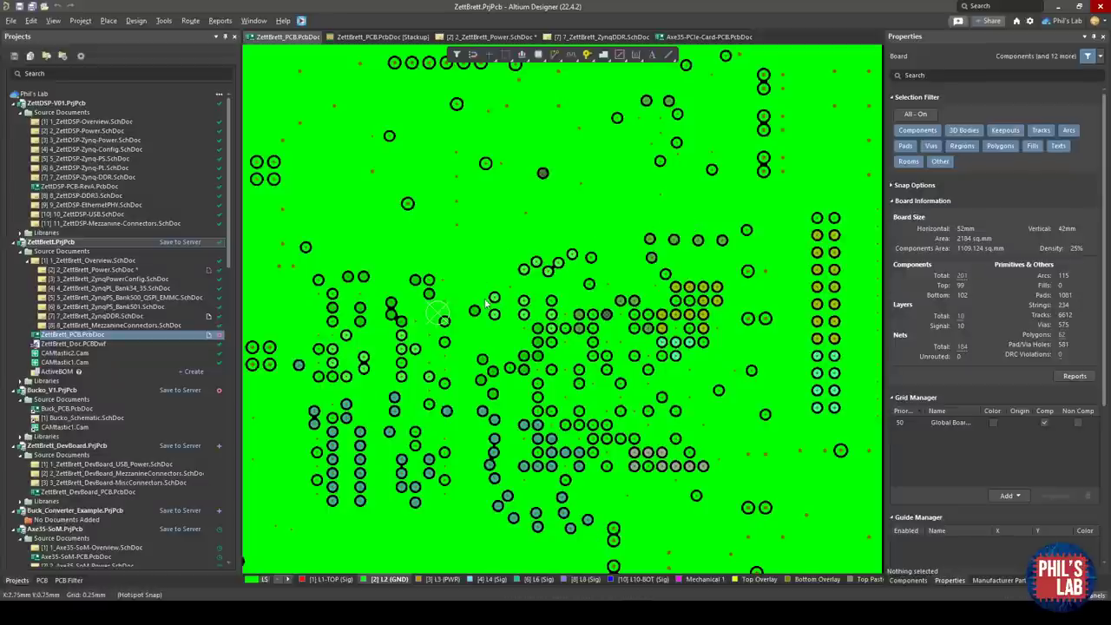
right_drag(525, 403, 613, 433)
ctrl+scroll(553, 418, down, 1)
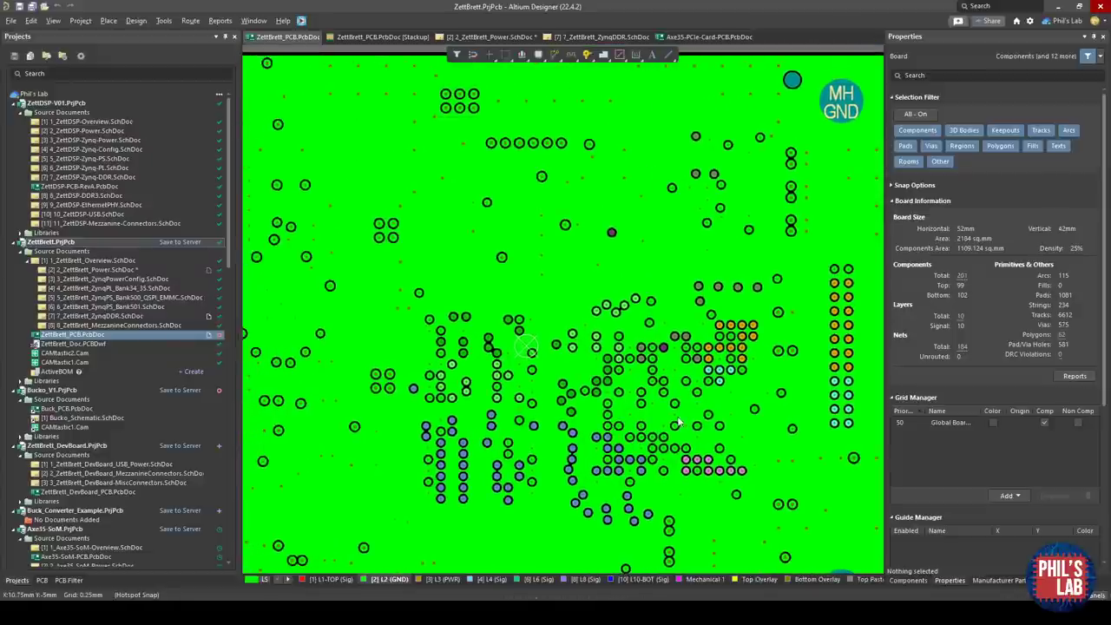
- Hide the L2 ground layer and compare the converter area on L1 with the L3 power planes
click(260, 579)
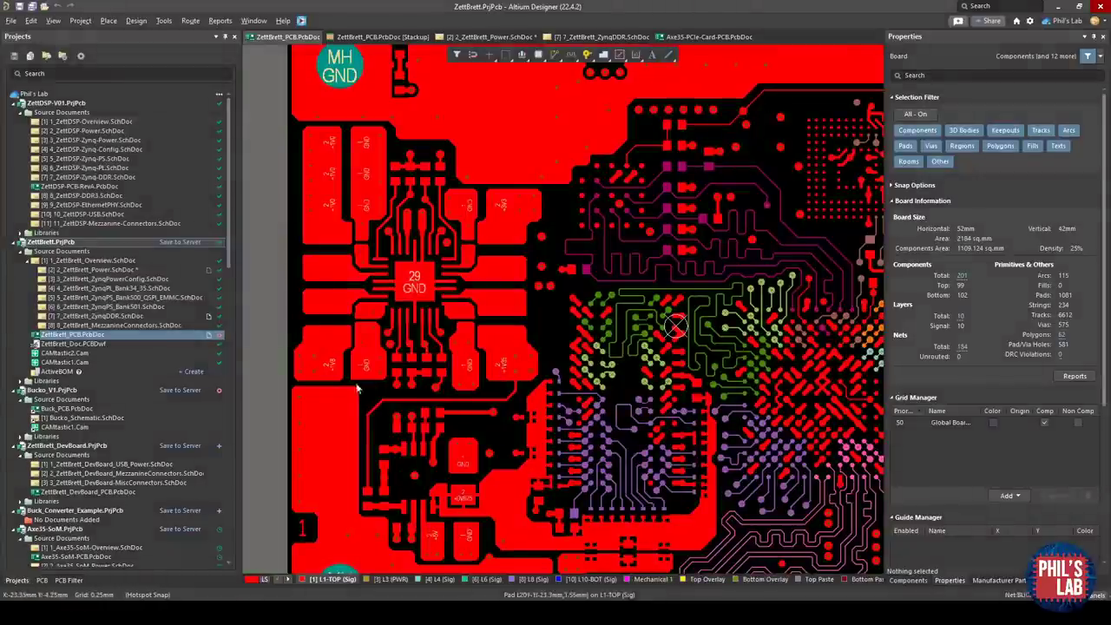
click(393, 580)
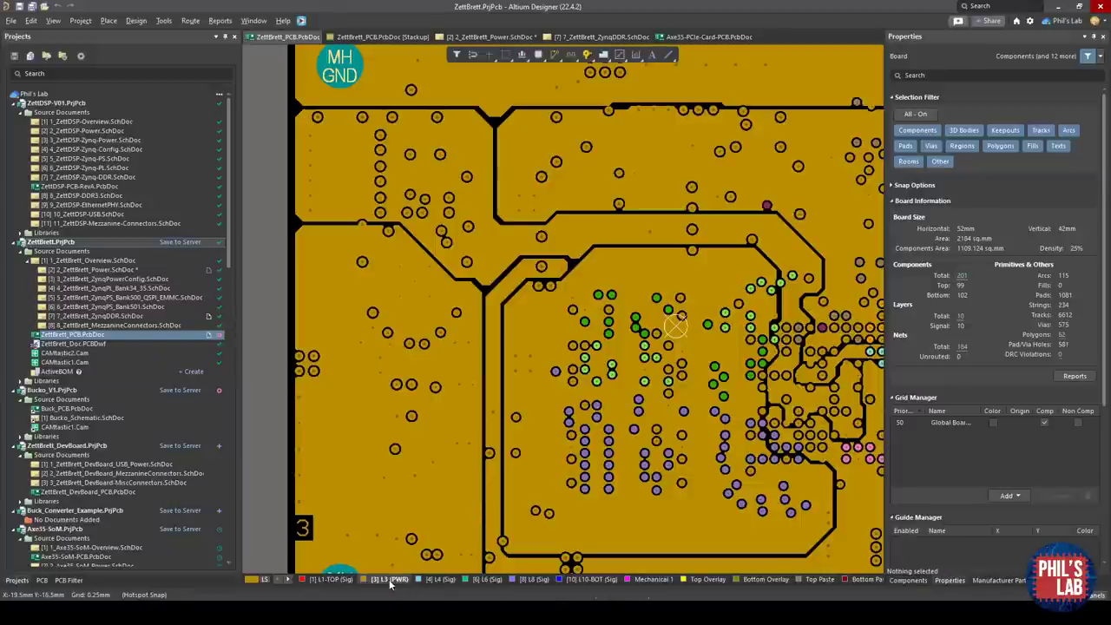
right_drag(538, 287, 496, 284)
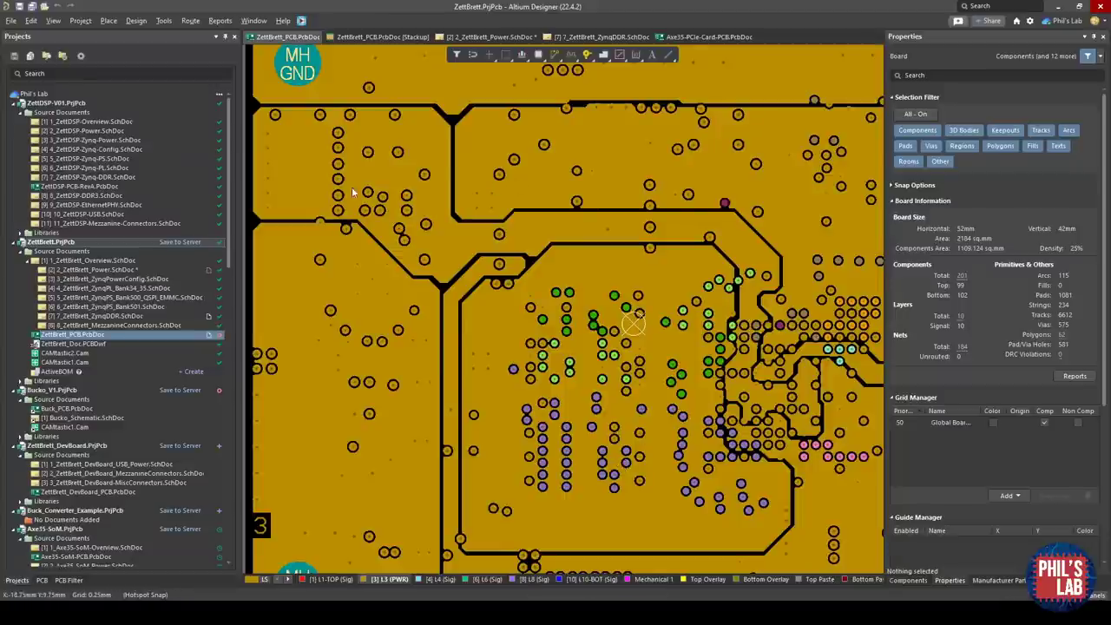
right_drag(793, 302, 760, 297)
- View the board in 3D with L1 active and inspect the top side around the Zynq and DDR3L from several angles
click(336, 579)
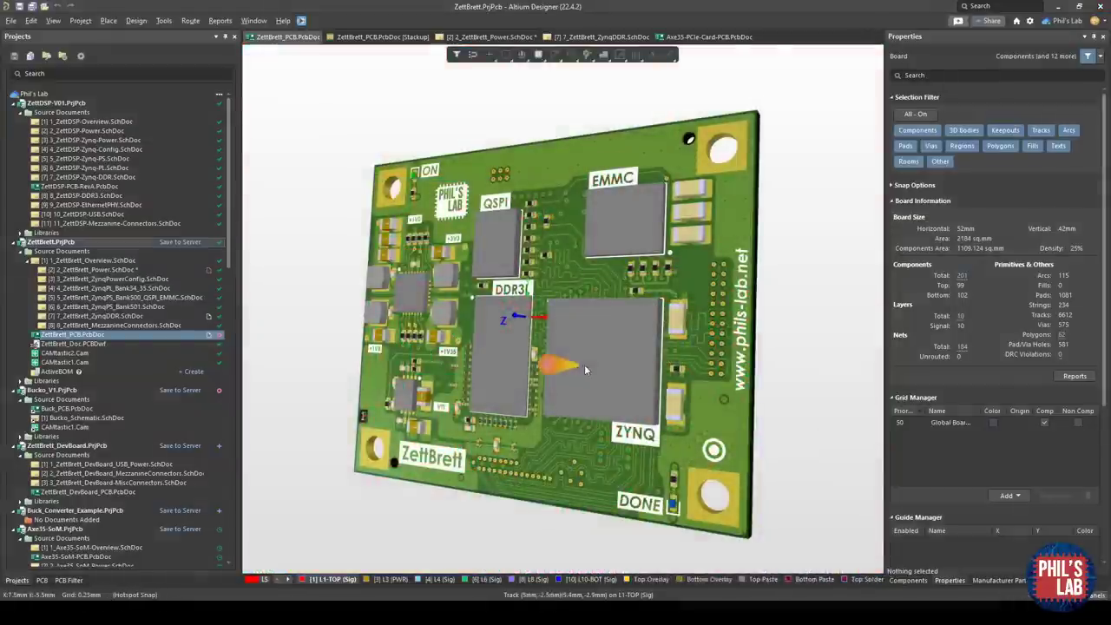
right_drag(625, 335, 719, 322)
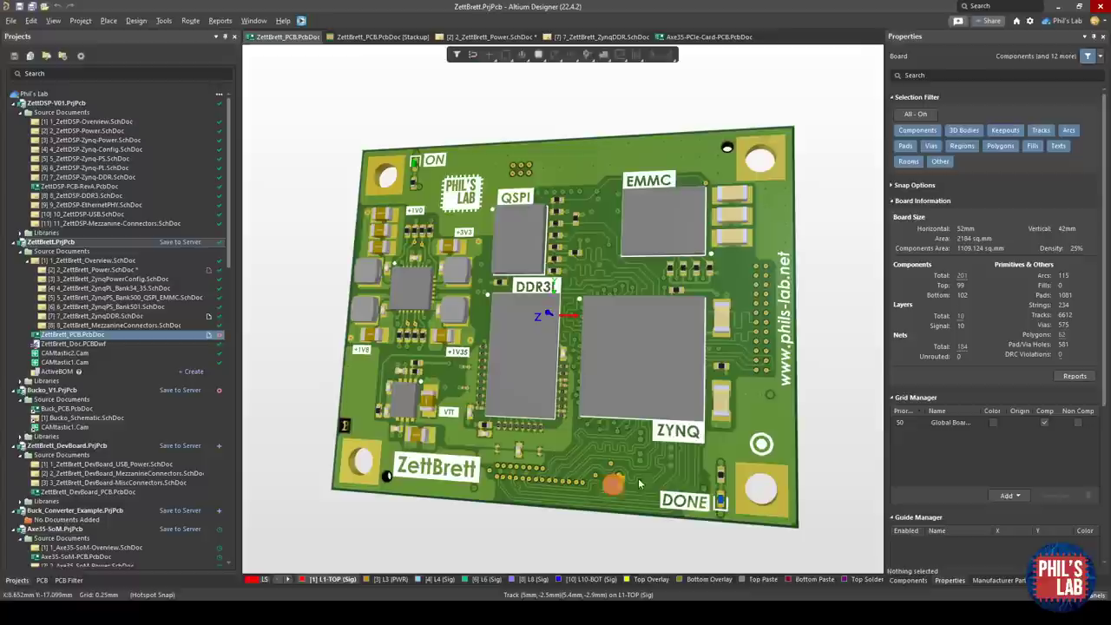
ctrl+scroll(667, 368, up, 3)
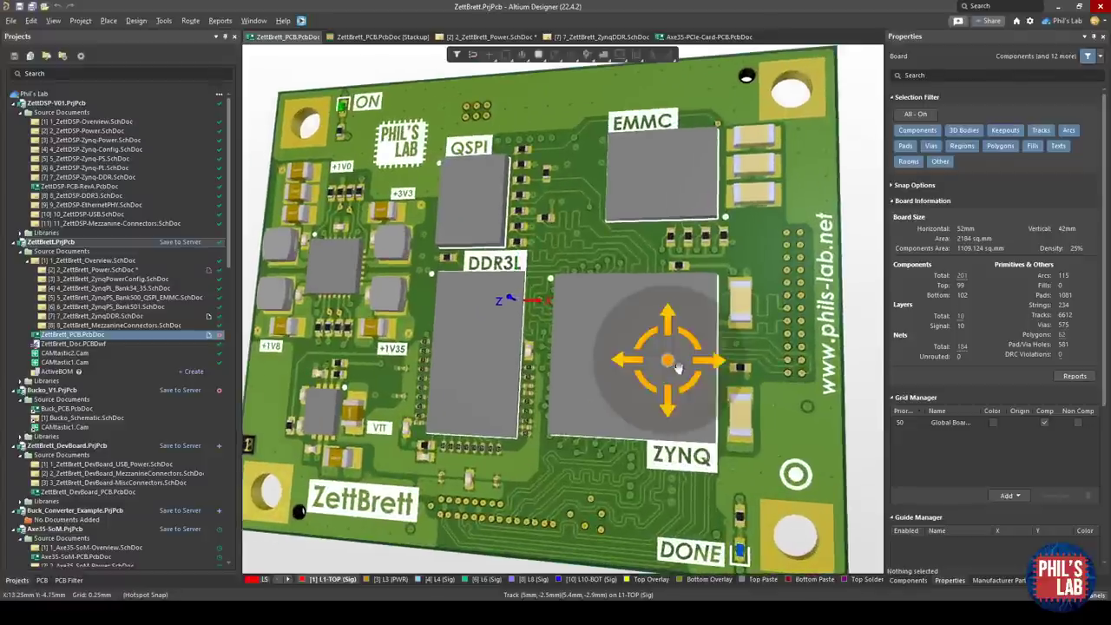
shift+right_drag(680, 345, 603, 238)
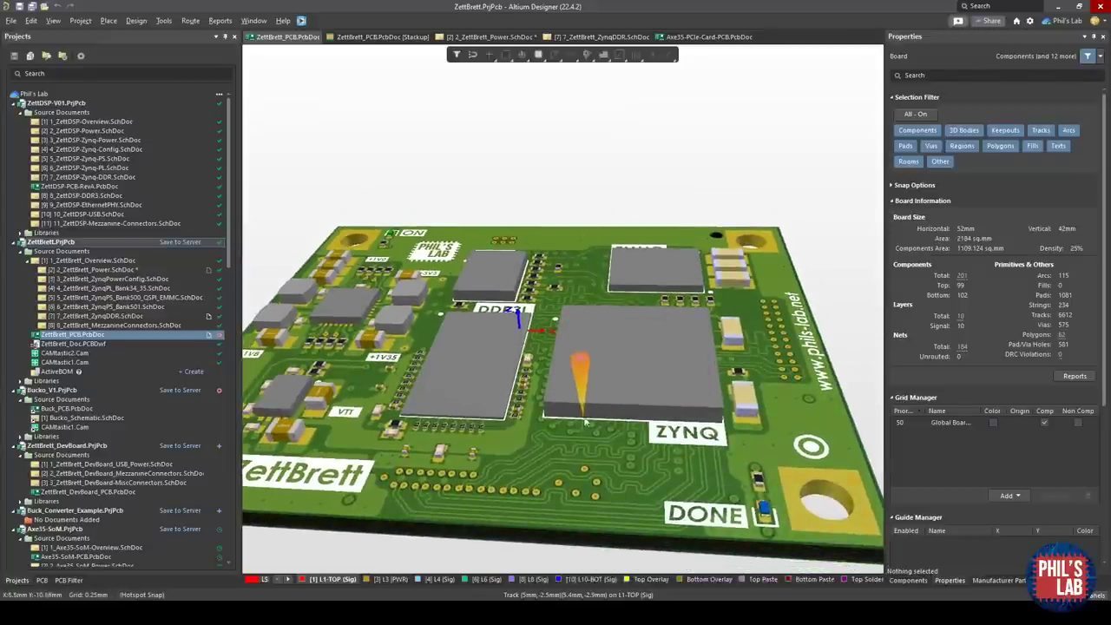
key(shift)
shift+right_drag(585, 401, 526, 433)
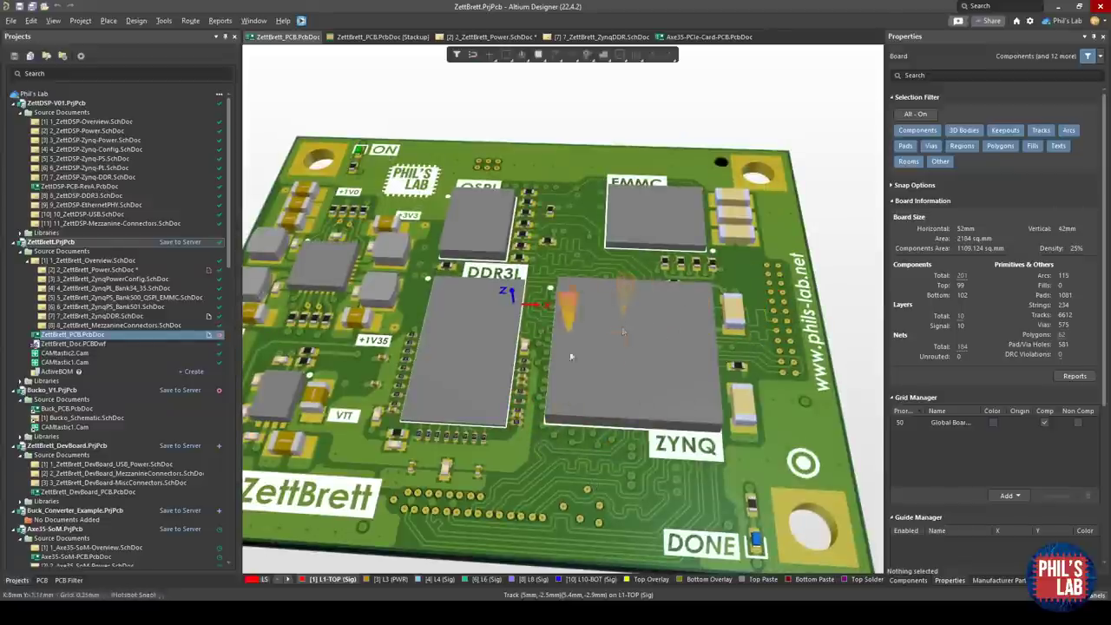
- Turn the 3D board over to inspect the small components beneath the Zynq, and return to the 2D L1 layout
shift+right_drag(658, 335, 214, 325)
shift+right_drag(700, 330, 425, 332)
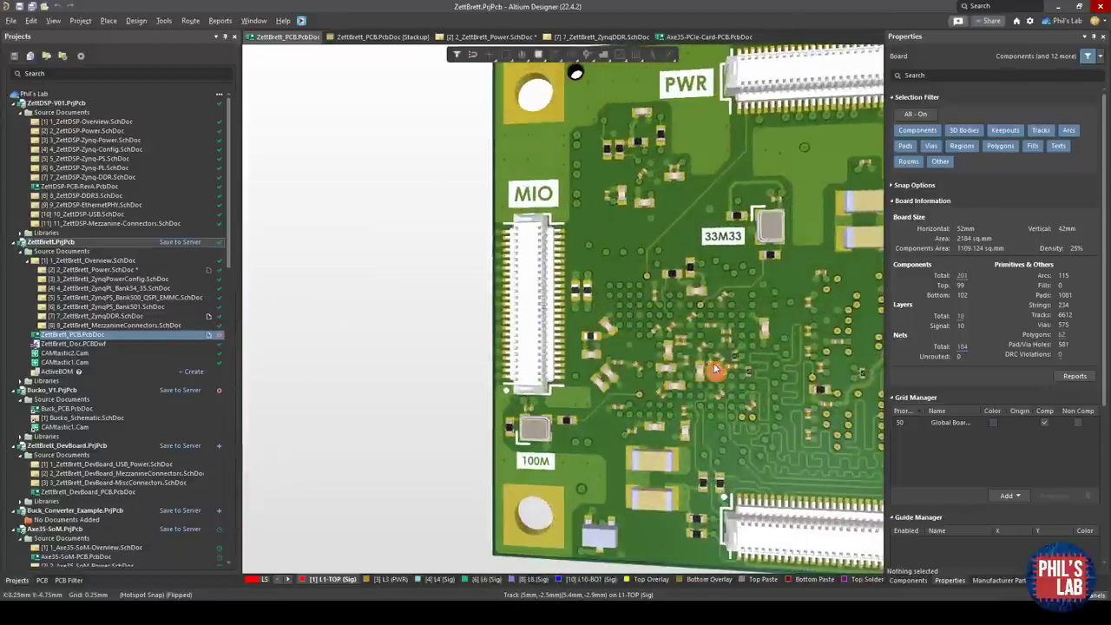
ctrl+scroll(715, 368, up, 3)
shift+right_drag(712, 352, 724, 347)
key(2)
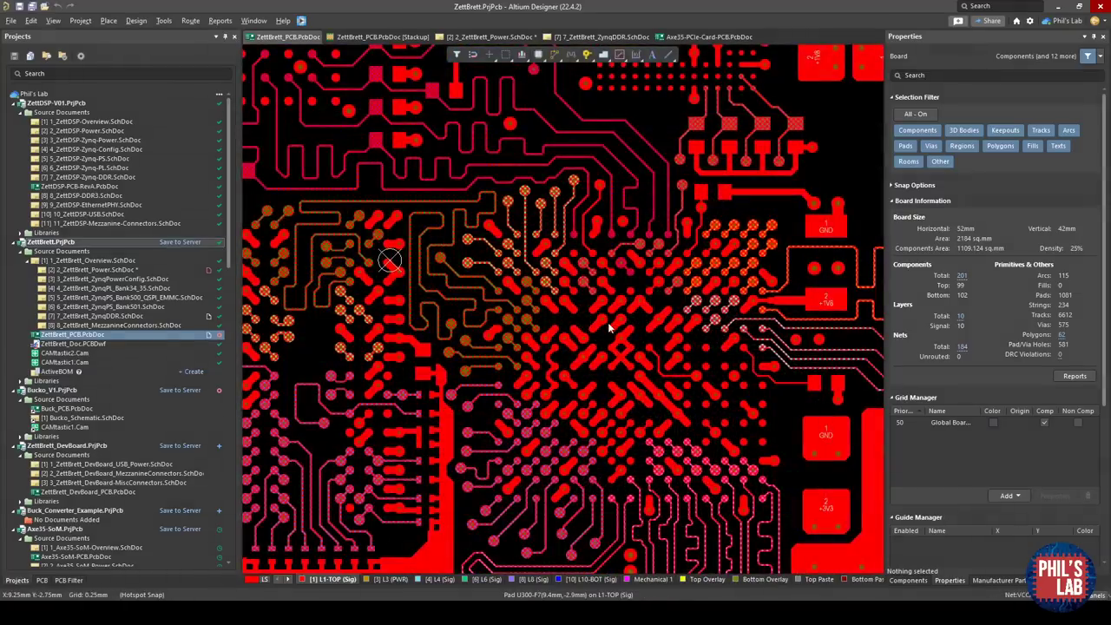
- Inspect the properties of Zynq pads E4 and E5 on L1, including the short GND track and via beside E5
ctrl+scroll(612, 328, up, 5)
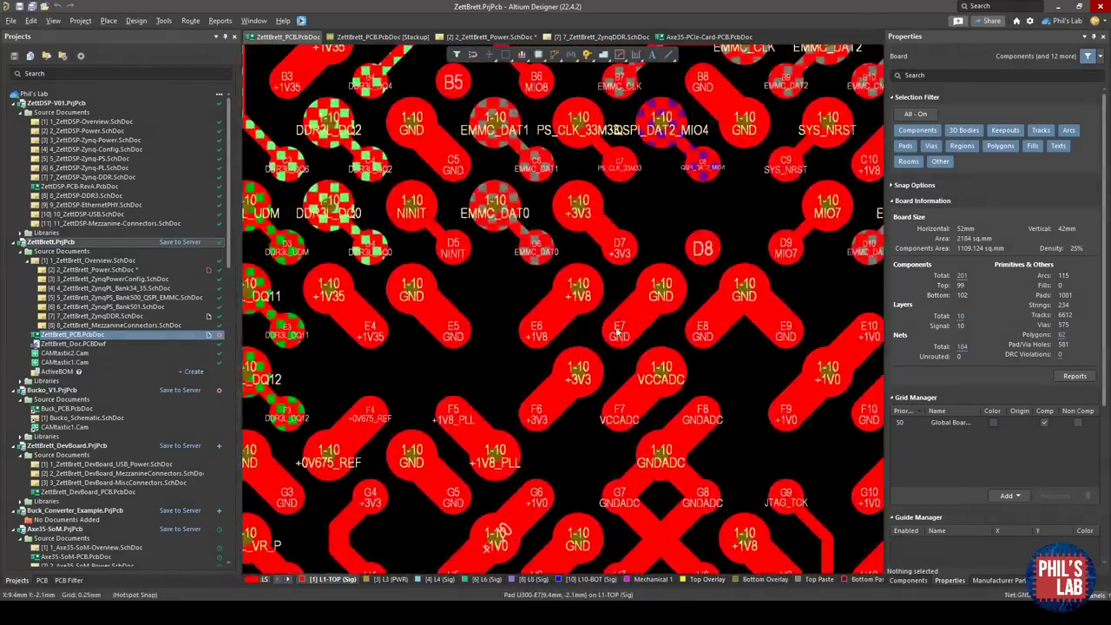
right_drag(452, 345, 669, 362)
ctrl+scroll(626, 305, up, 2)
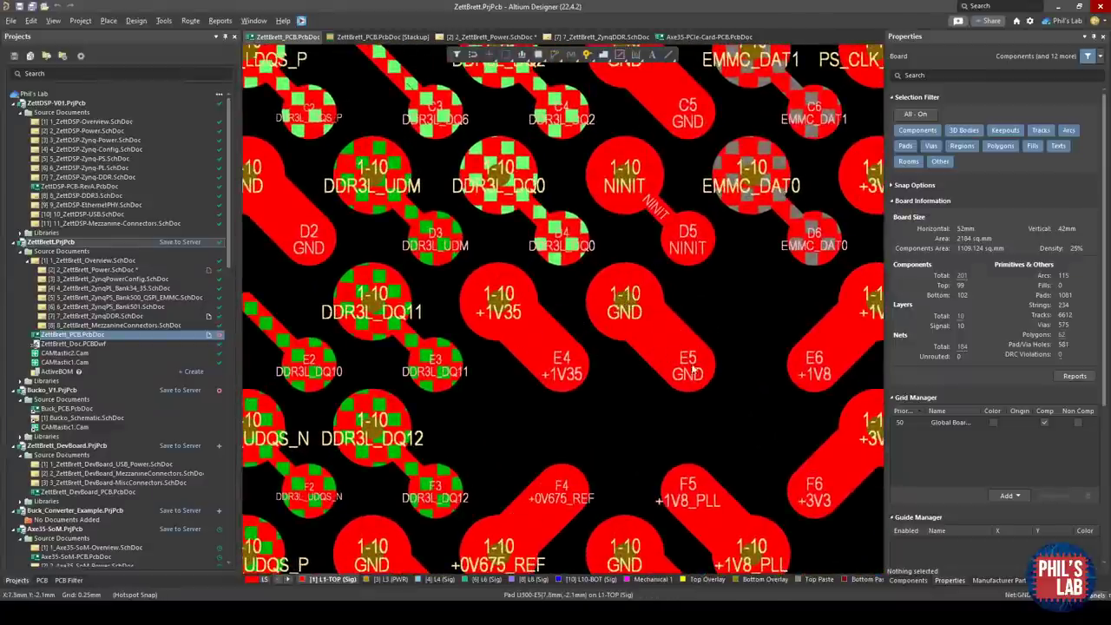
click(560, 369)
click(697, 369)
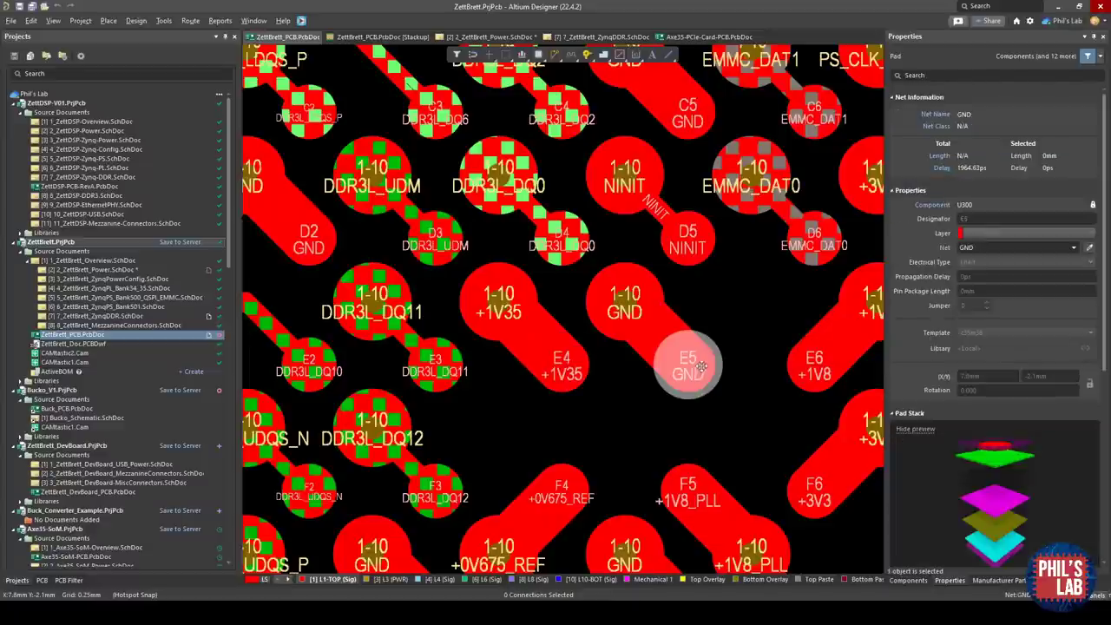
click(651, 344)
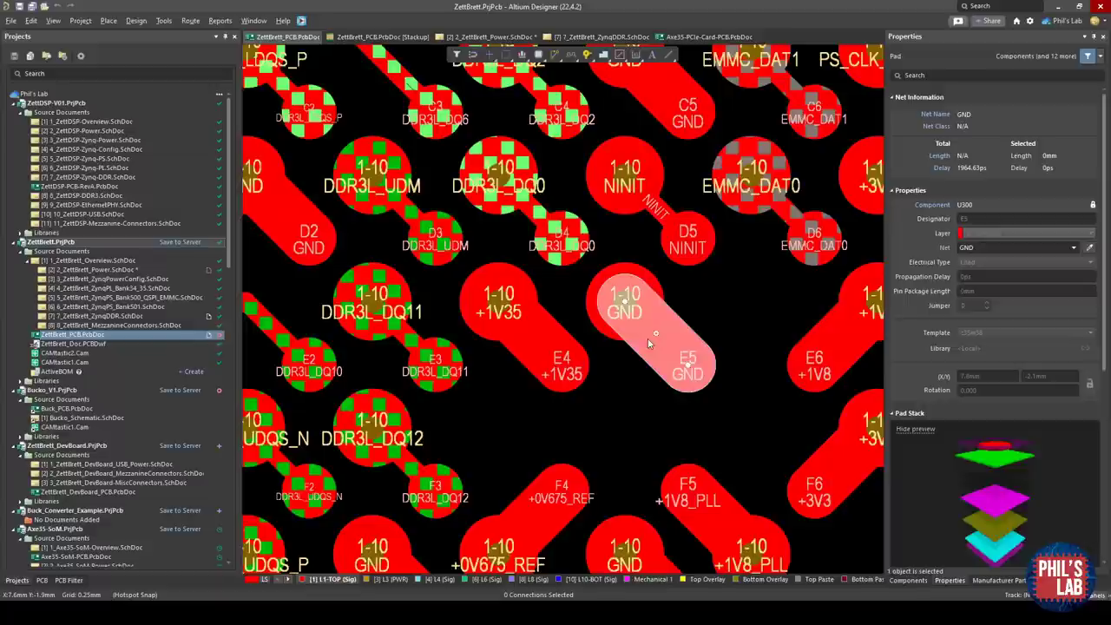
click(643, 276)
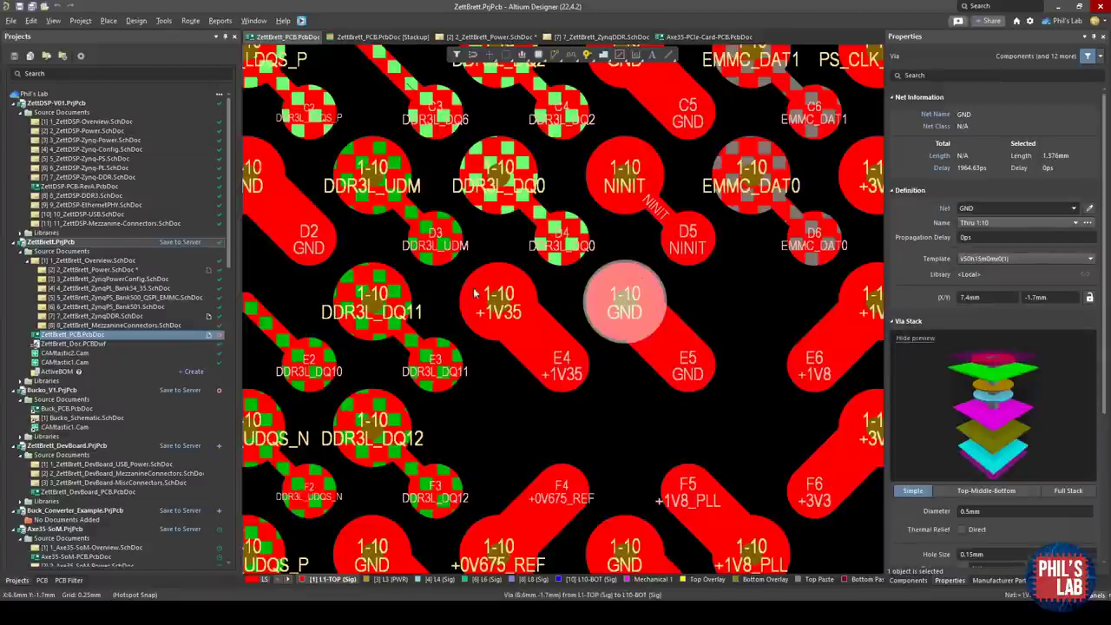
click(590, 422)
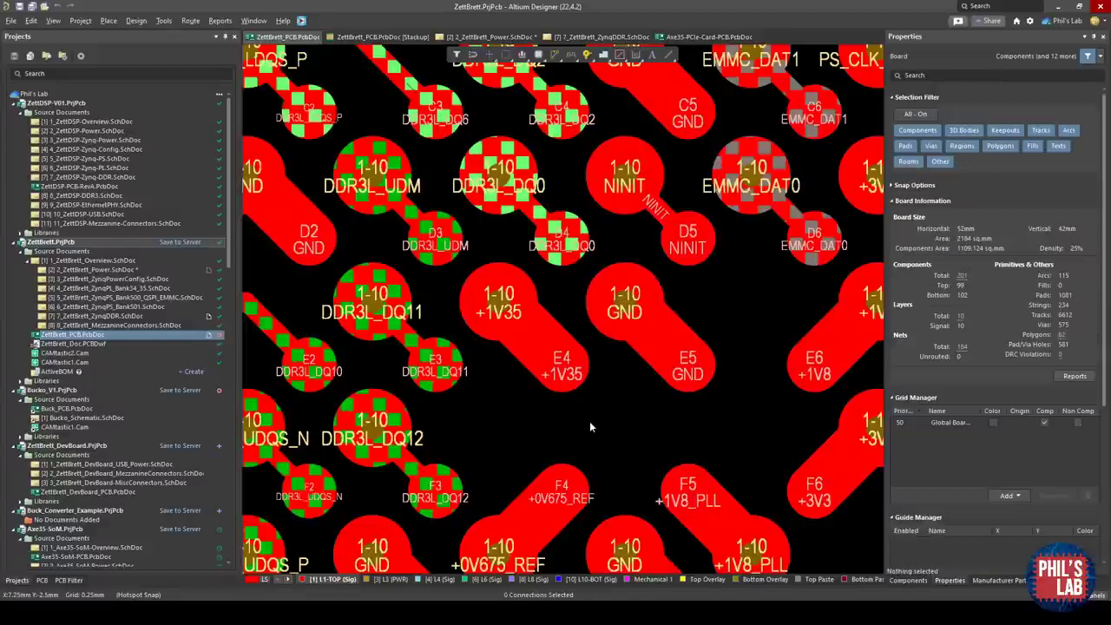
- Show L10-BOT and check the package size and voltage rating of the capacitor bridging the +1V35 and GND vias
click(599, 580)
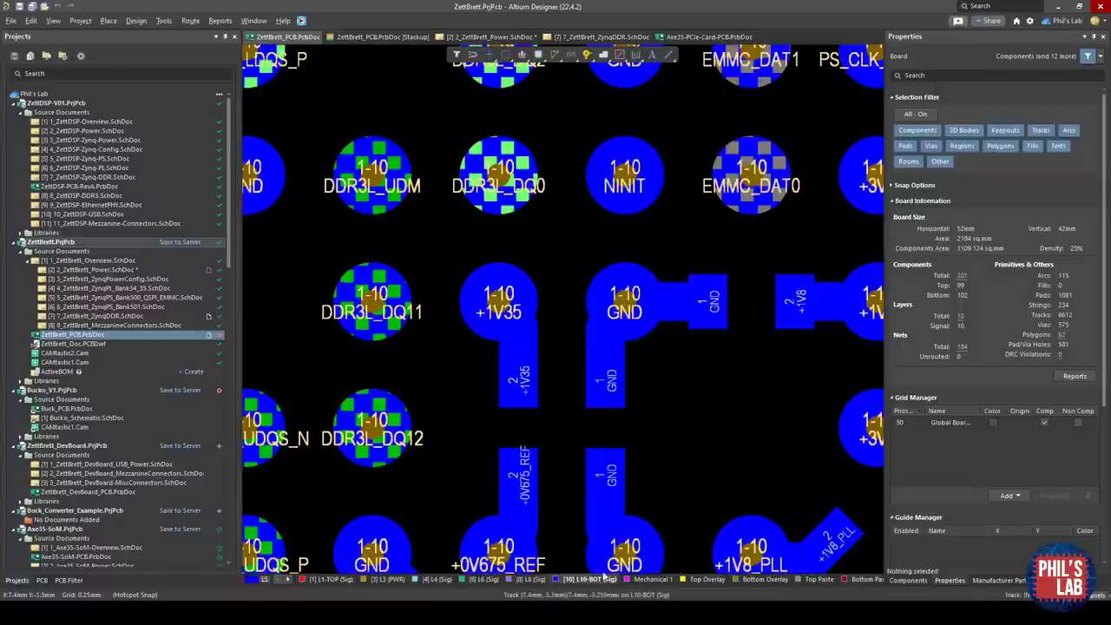
ctrl+scroll(521, 382, up, 1)
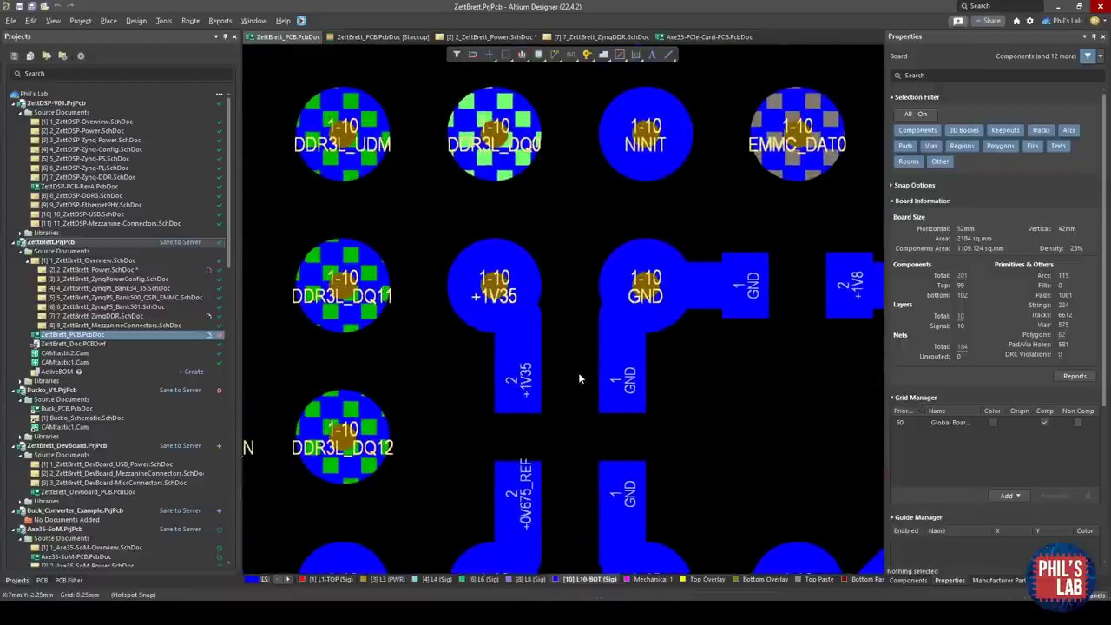
click(578, 373)
drag(1051, 259, 1008, 251)
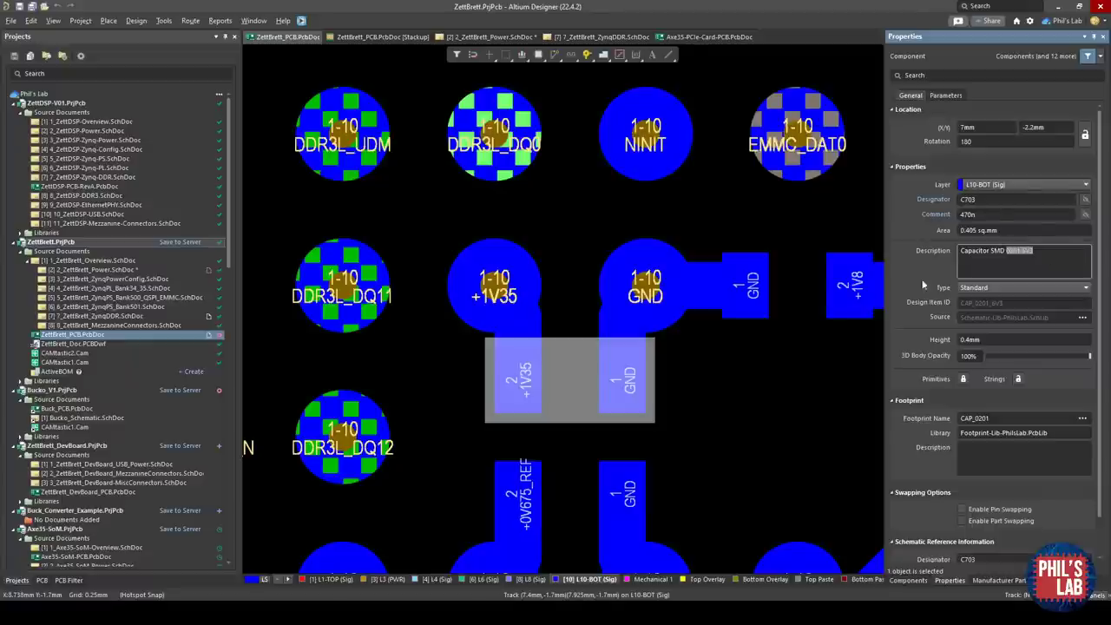
click(723, 374)
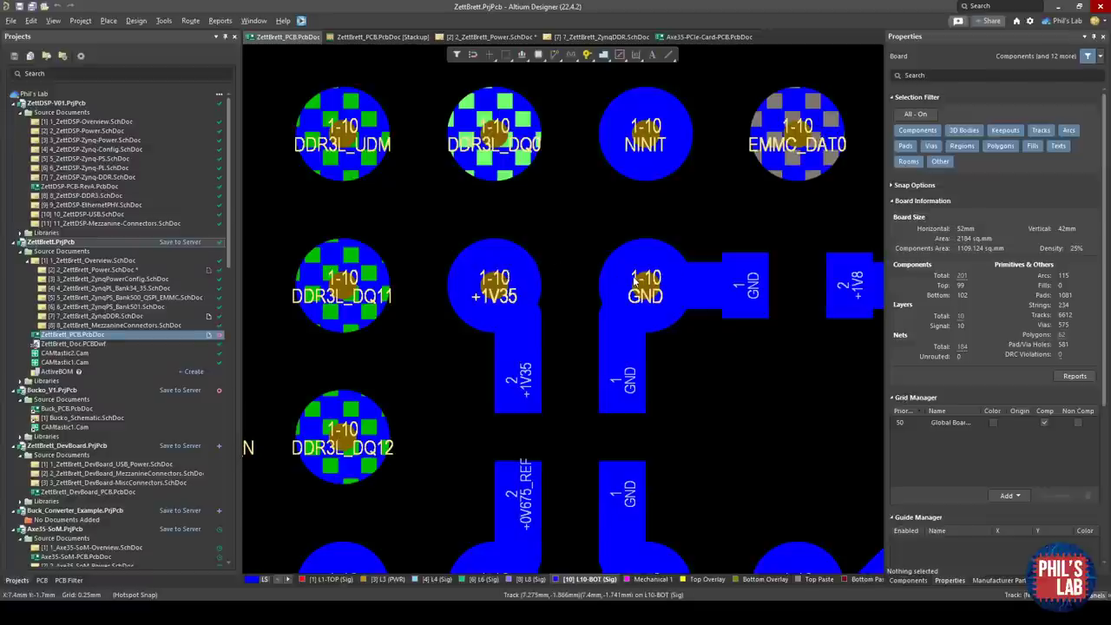
- Return to L1, view the board in 3D and flip it to inspect the decoupling capacitors beneath the Zynq
key(KP_Multiply)
ctrl+scroll(664, 441, down, 4)
right_drag(664, 443, 583, 396)
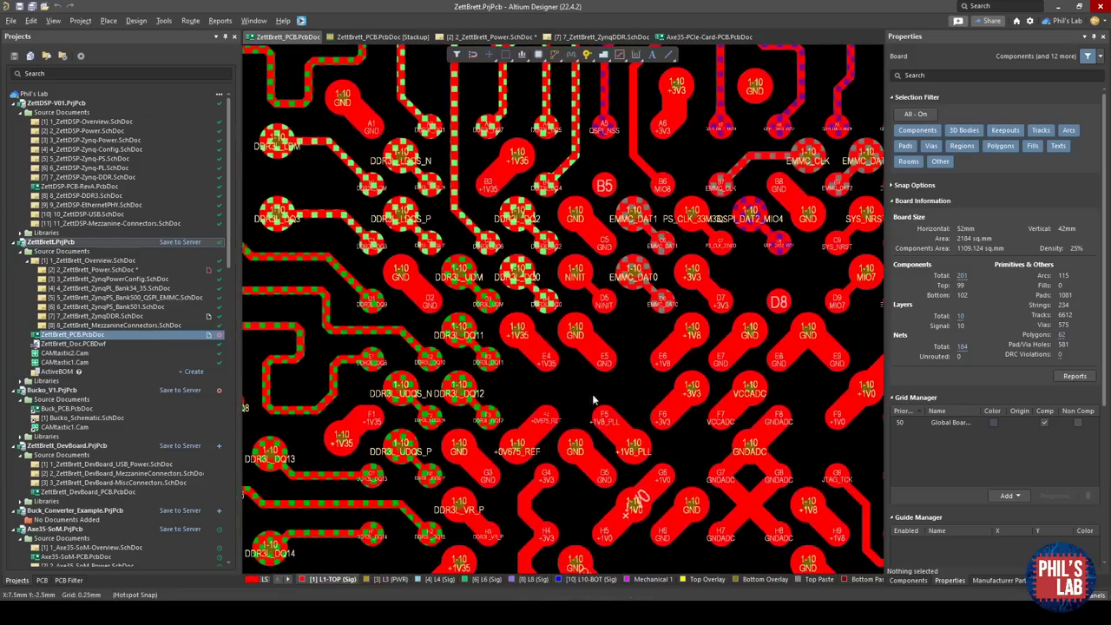
ctrl+scroll(636, 446, down, 3)
key(3)
key(ctrl+f)
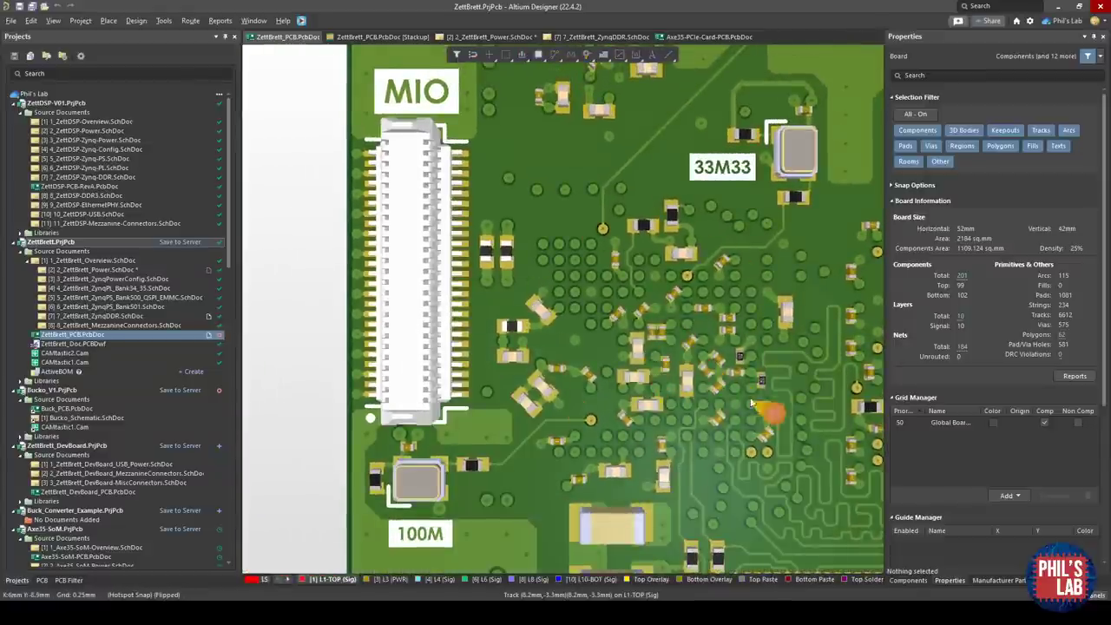
right_drag(749, 304, 711, 301)
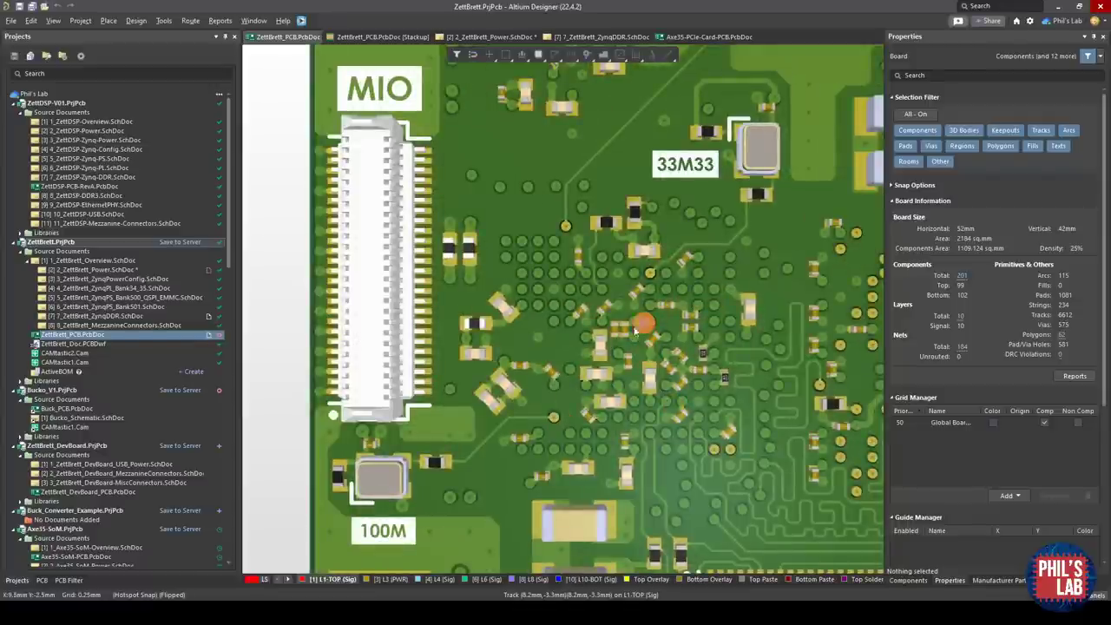
key(shift)
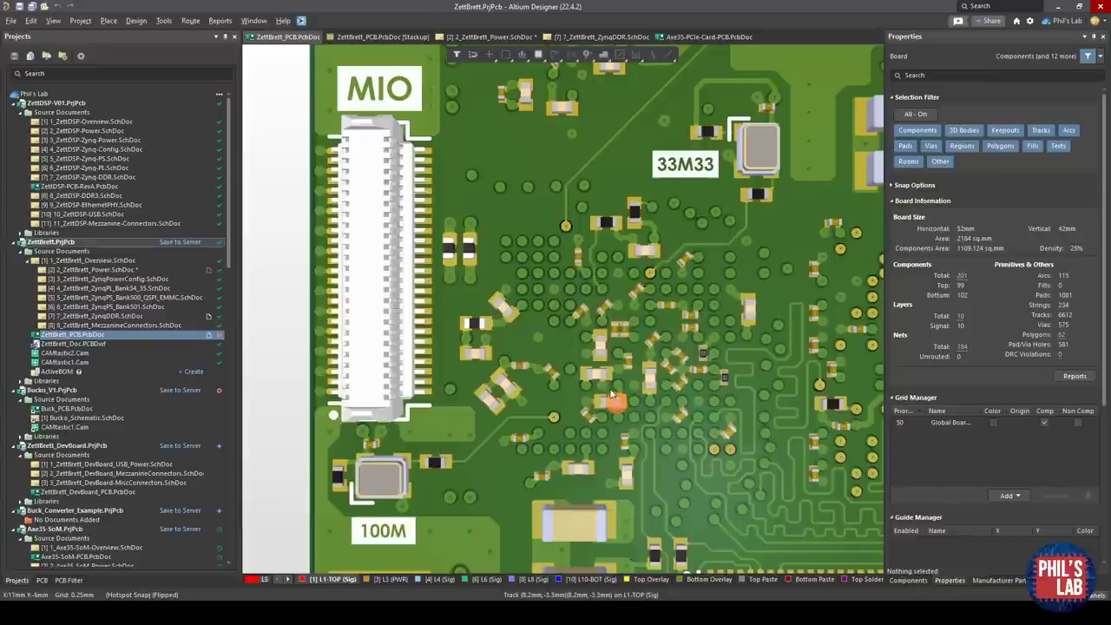
right_drag(611, 395, 554, 387)
key(shift)
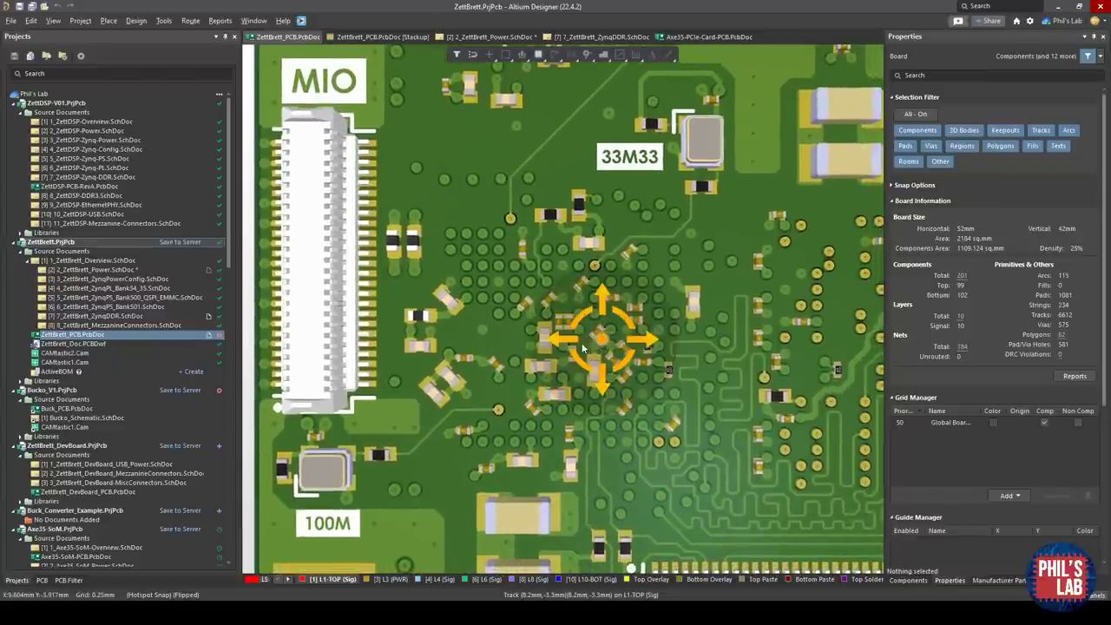
- Check the DDR3L on the top side and closely inspect the small capacitors beneath it on the underside
shift+right_drag(600, 374, 559, 366)
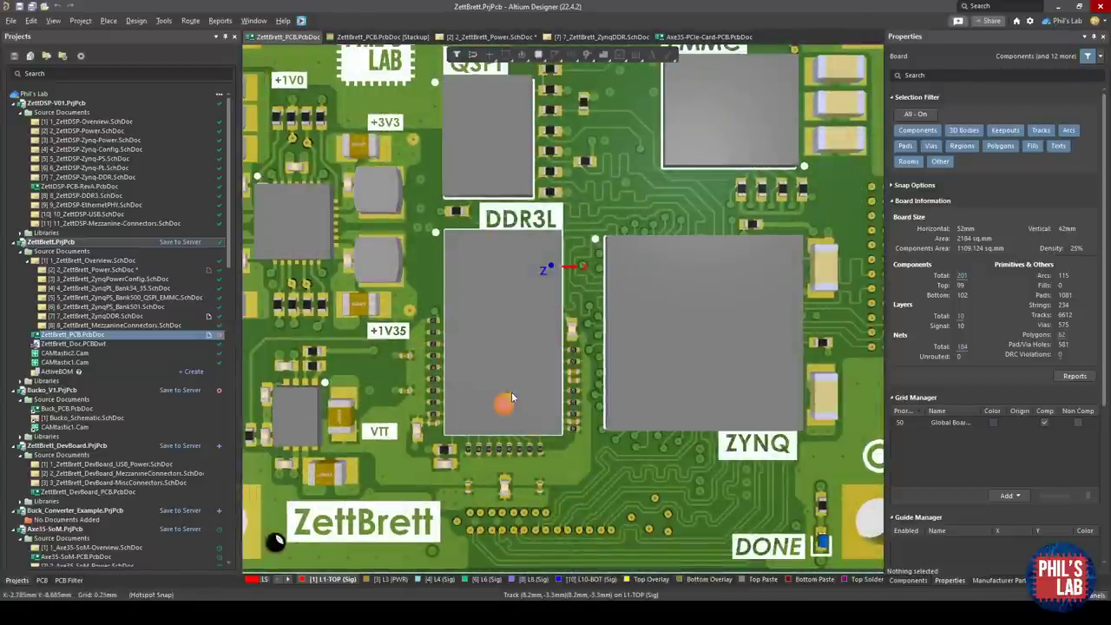
right_click(504, 368)
key(v)
key(b)
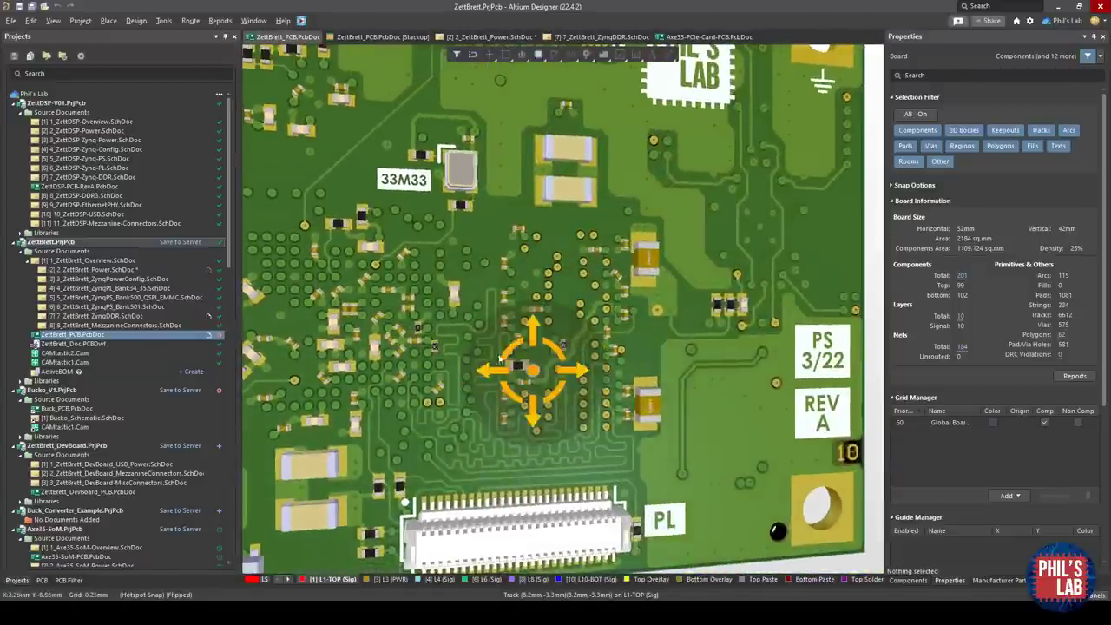
ctrl+scroll(584, 351, up, 3)
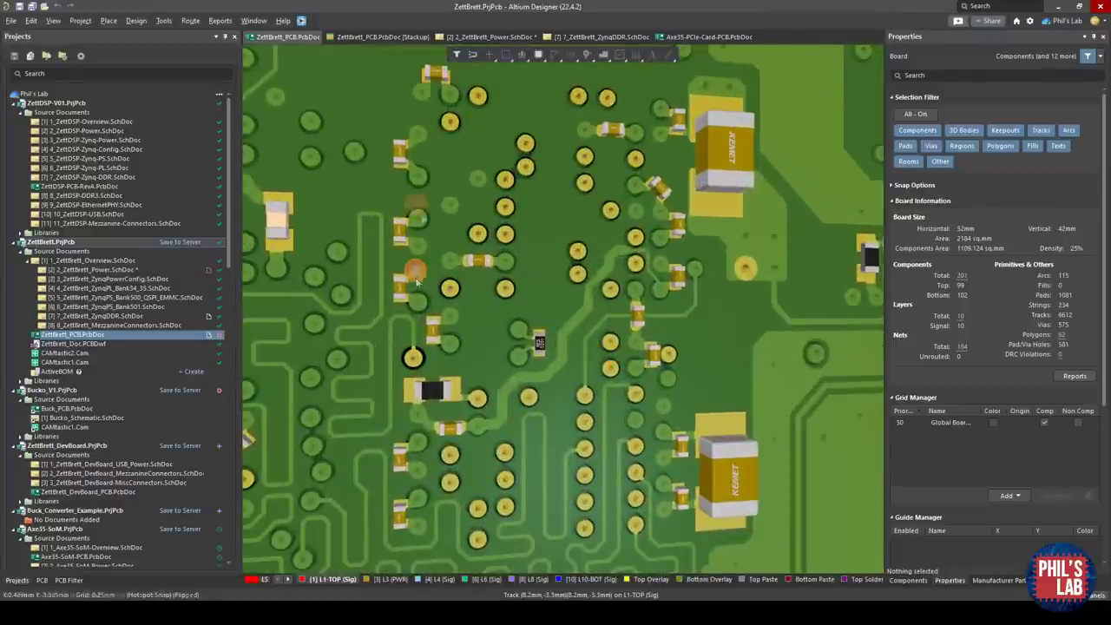
right_drag(408, 252, 454, 250)
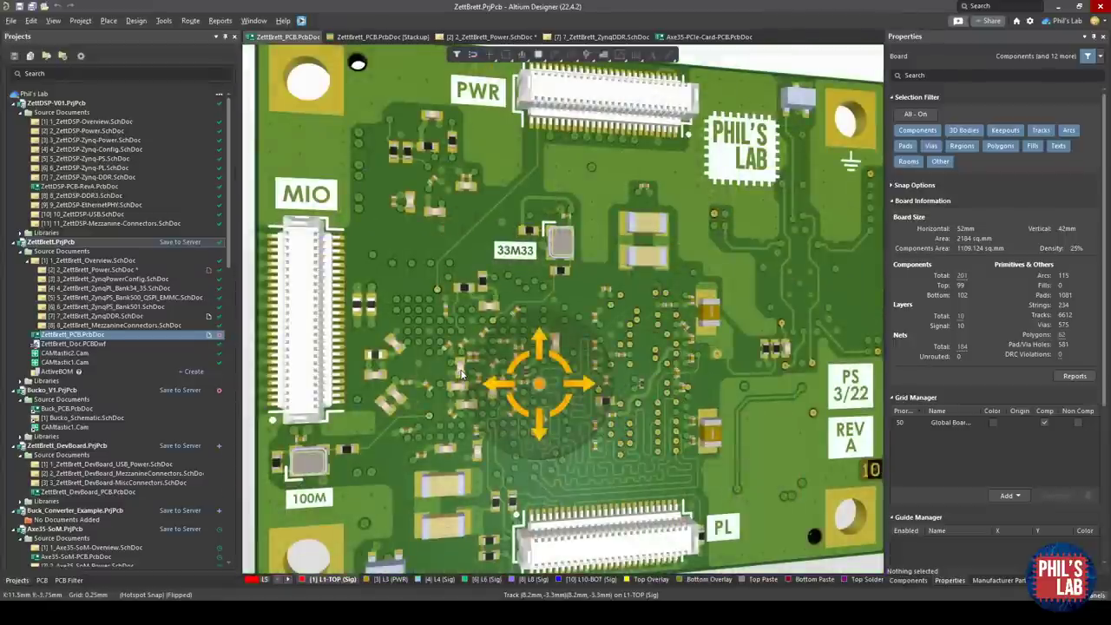
- Inspect the large bulk capacitors near the eMMC and Zynq on the top side, and those on the underside
shift+right_drag(461, 373, 695, 287)
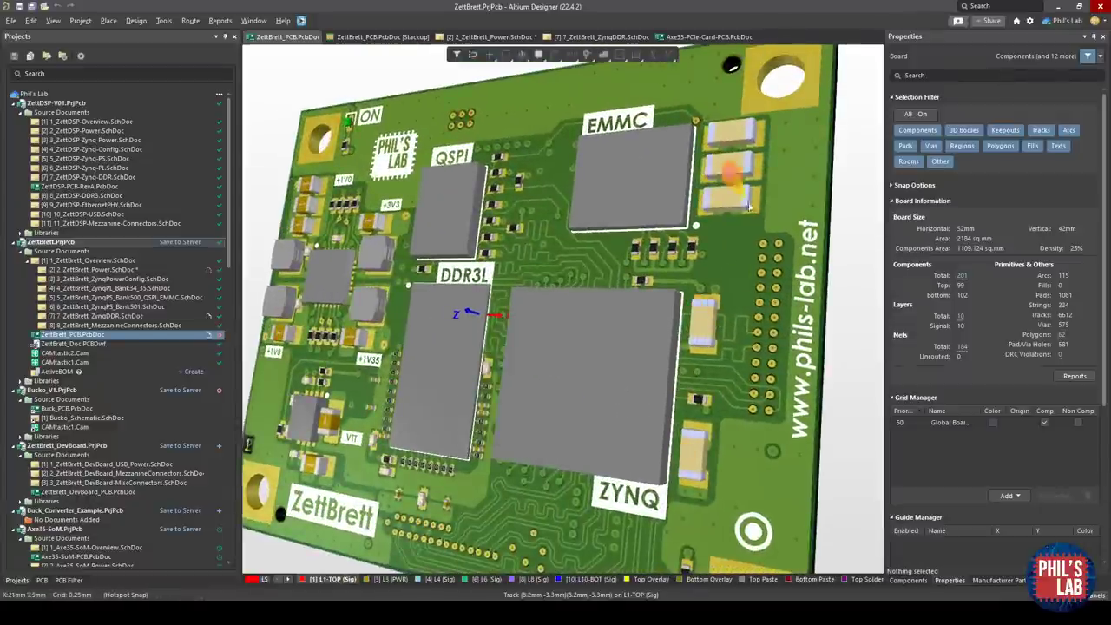
shift+right_drag(743, 268, 569, 315)
key(v)
key(b)
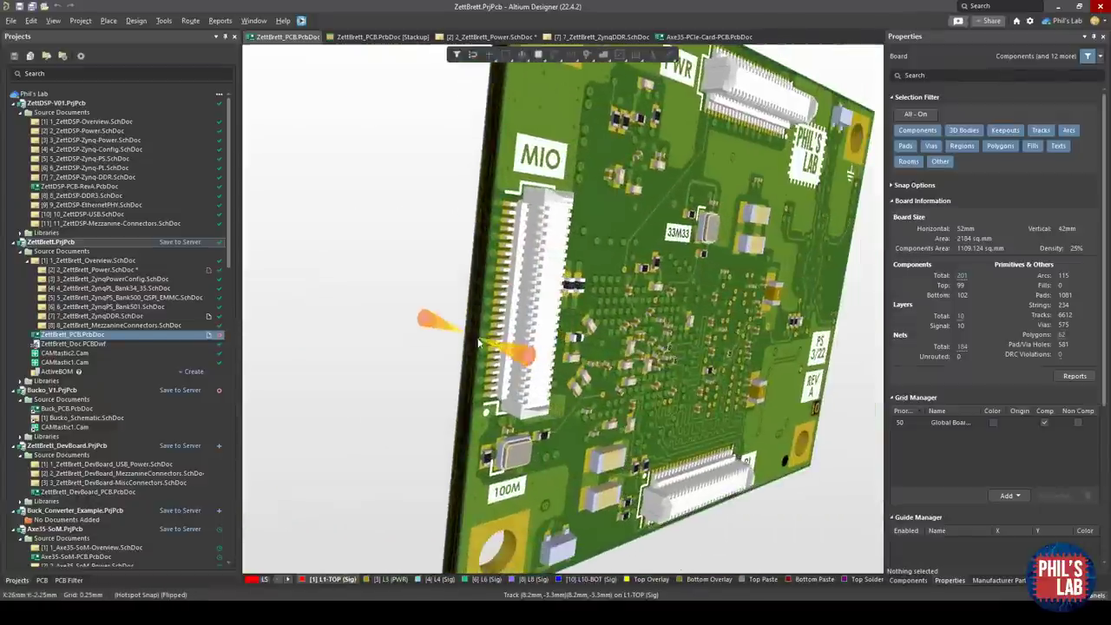
mouse_move(789, 396)
shift+right_down()
mouse_move(720, 372)
mouse_move(716, 356)
shift+right_up()
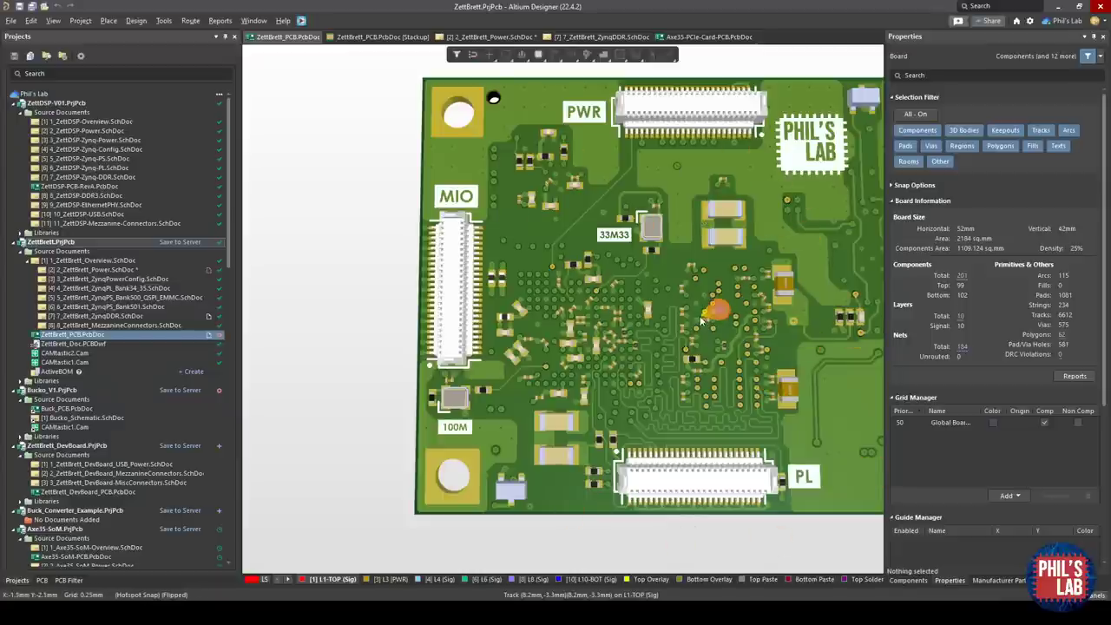
right_drag(600, 412, 544, 421)
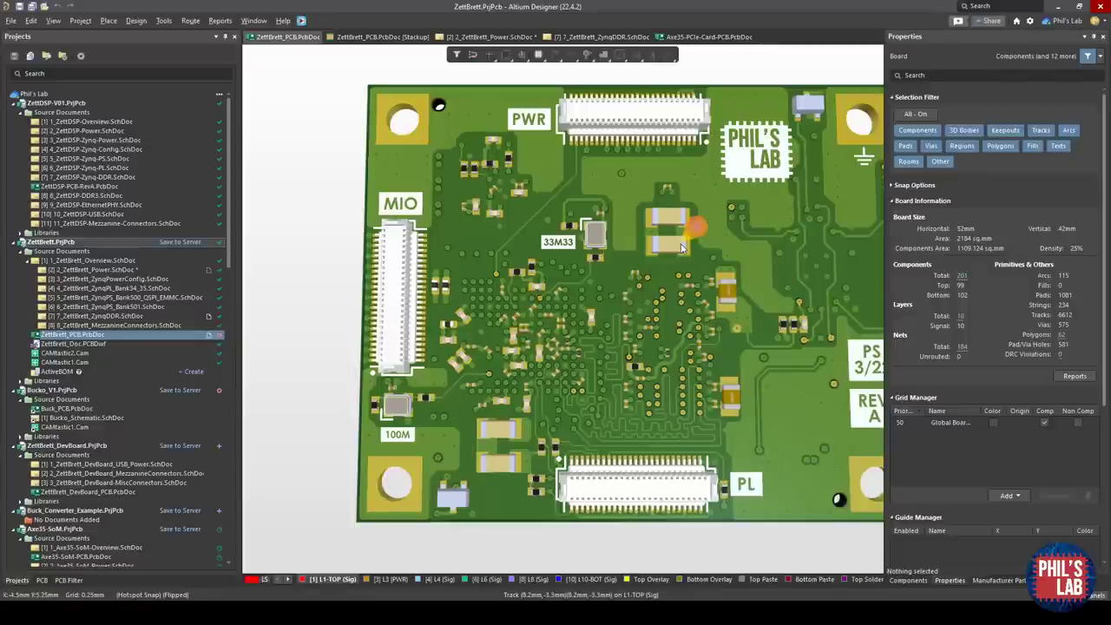
- Flip the 3D board to compare component placement on both sides, and return to the 2D L1 layout
key(ctrl+f)
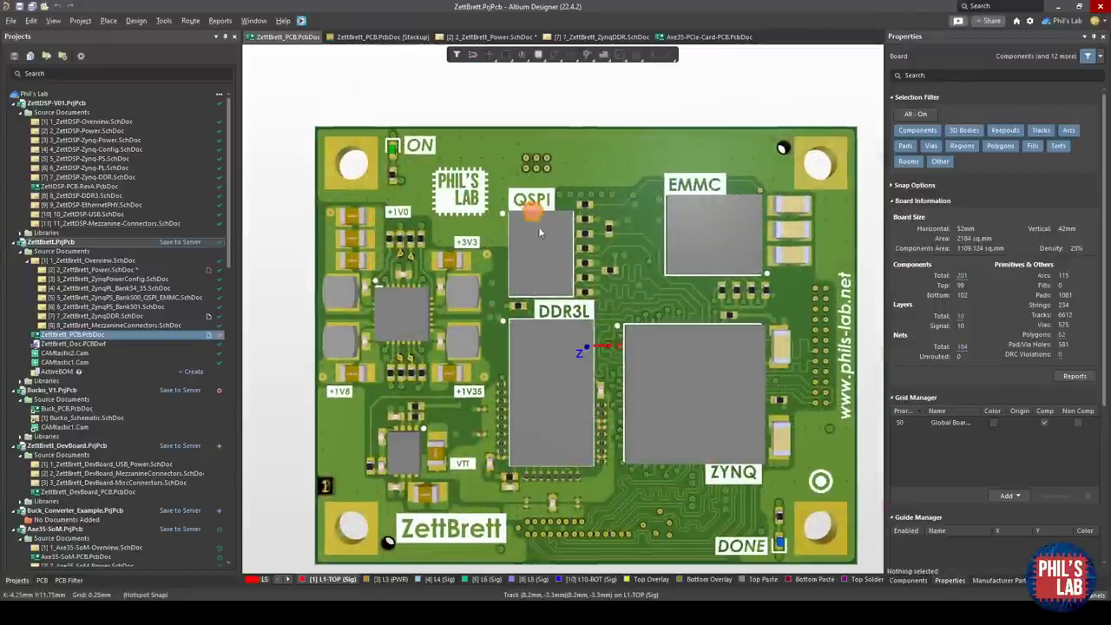
key(ctrl+f)
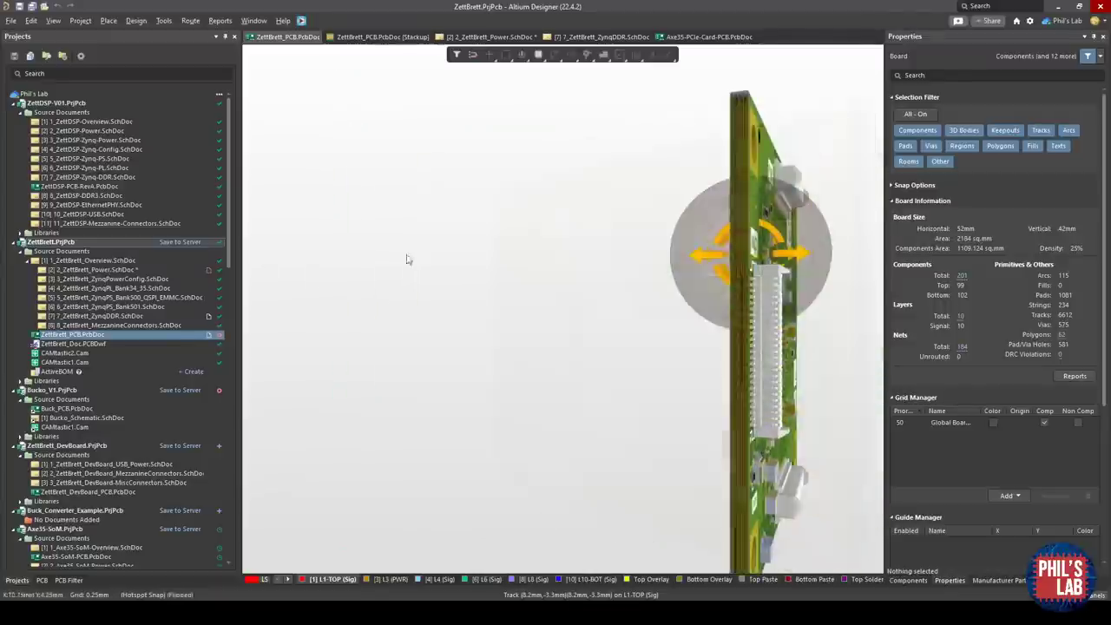
key(ctrl+f)
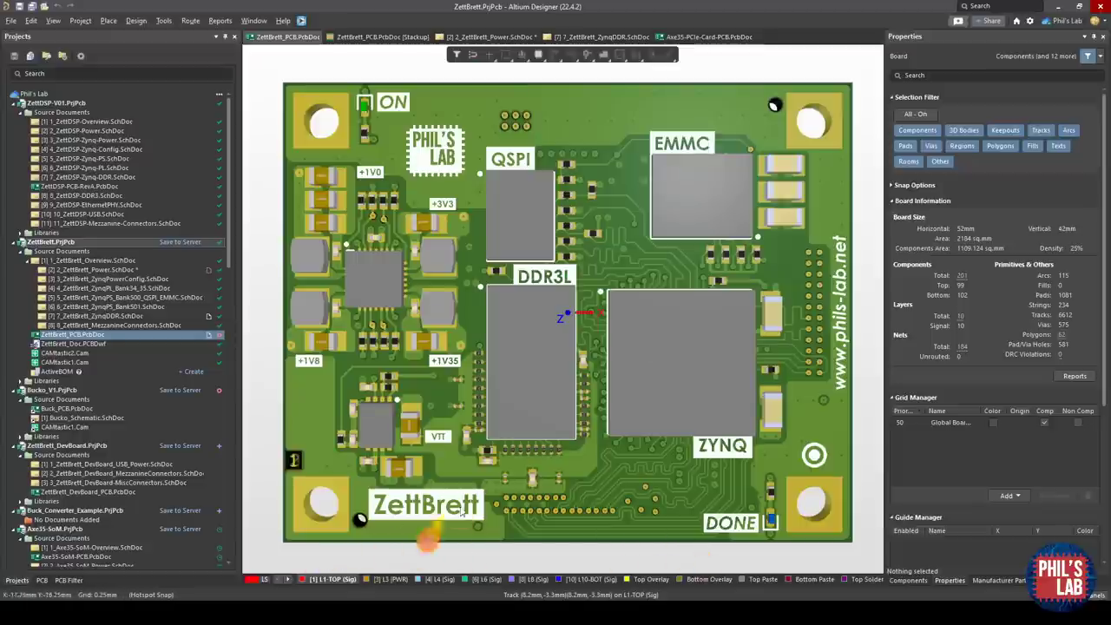
key(2)
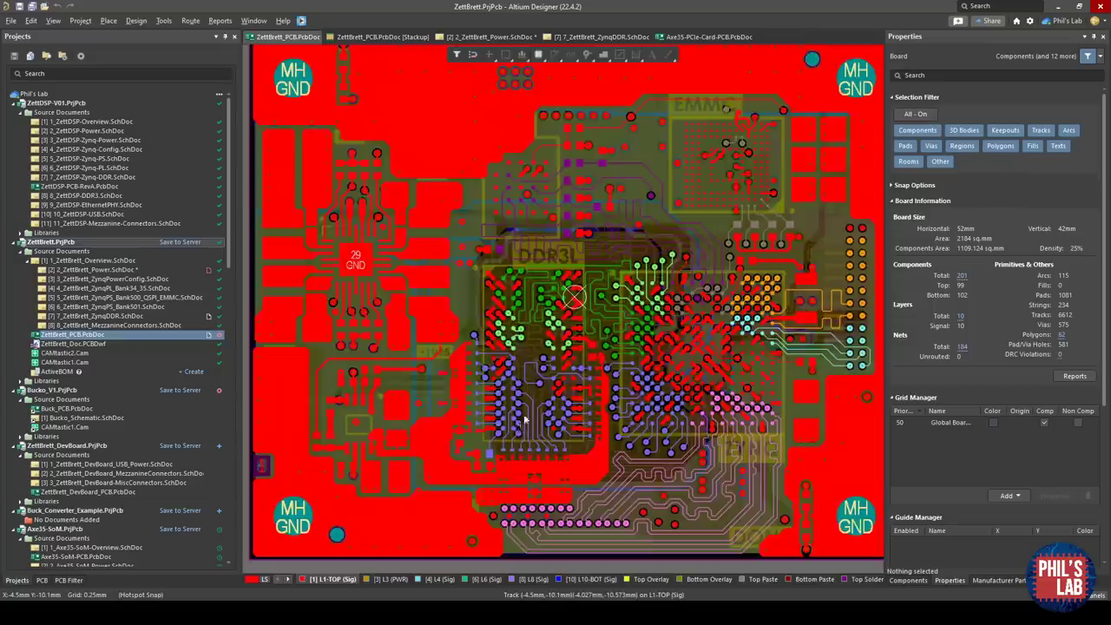
- Compare the L1 routing with signal layer L4, examining its DDR3L traces and the surrounding copper areas
ctrl+scroll(549, 395, up, 5)
ctrl+scroll(548, 395, down, 4)
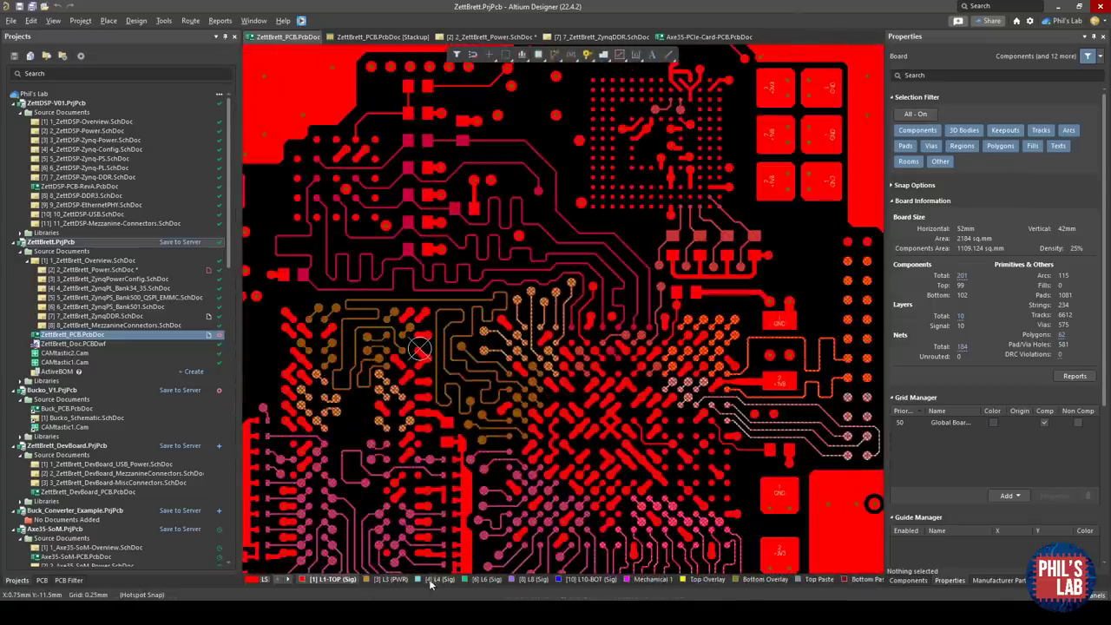
click(431, 580)
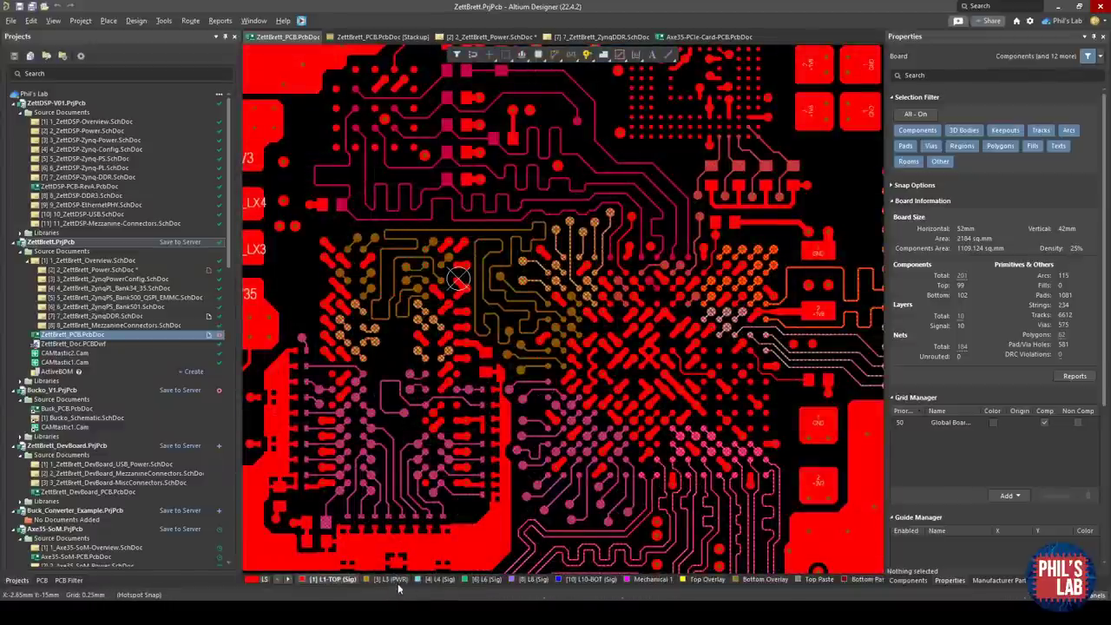
click(438, 580)
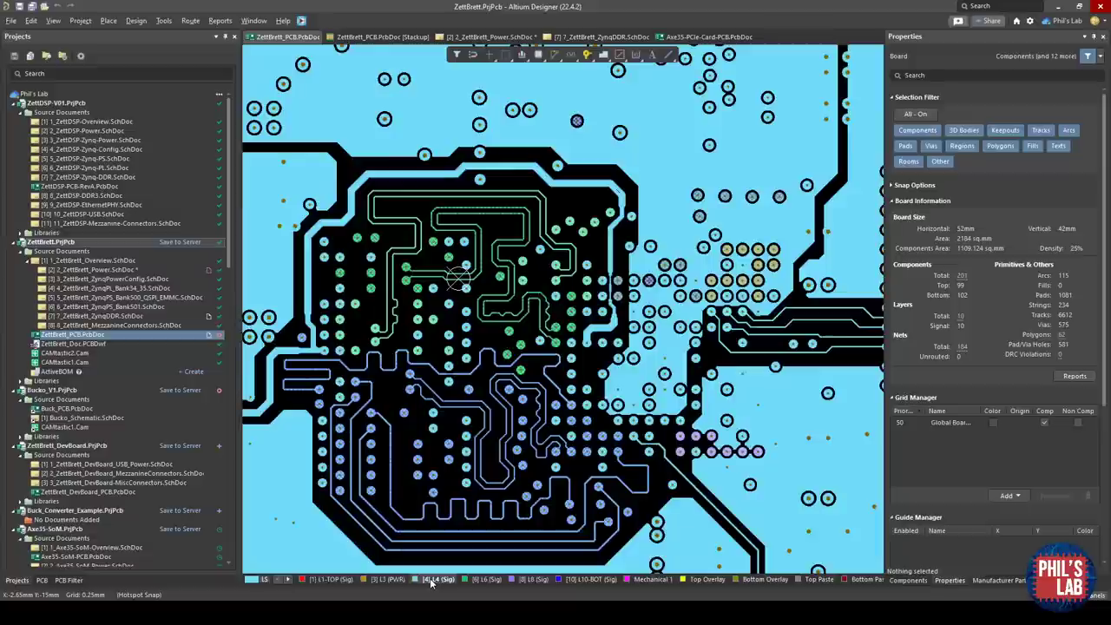
ctrl+scroll(465, 505, down, 1)
right_drag(465, 505, 499, 494)
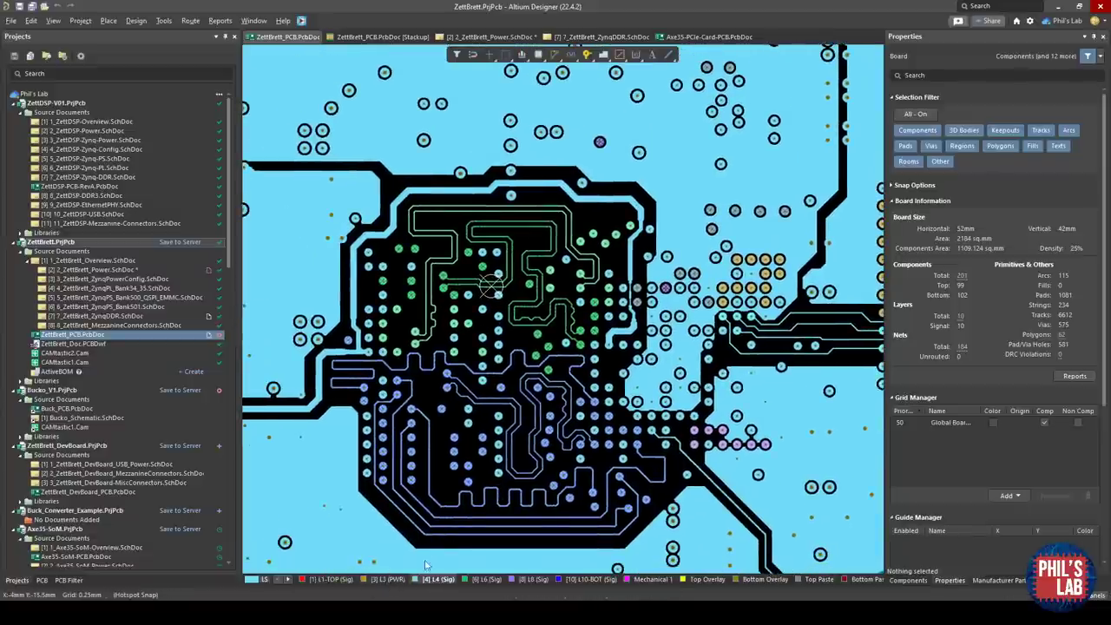
ctrl+scroll(426, 569, down, 1)
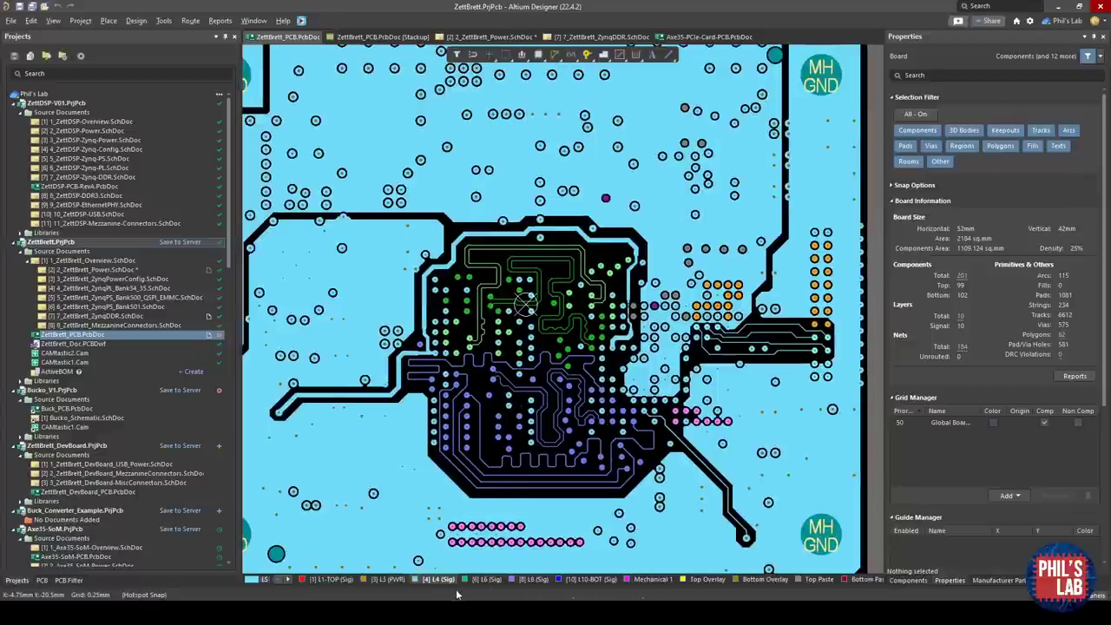
- Review the routing on signal layers L6 and L8 and on the bottom layer L10
click(484, 580)
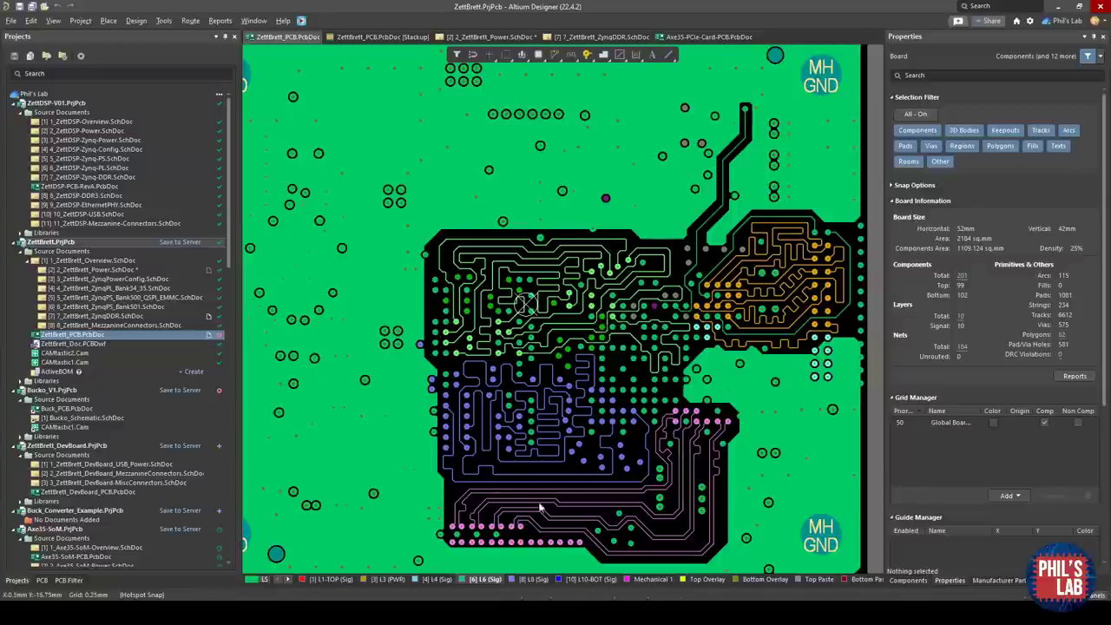
click(532, 579)
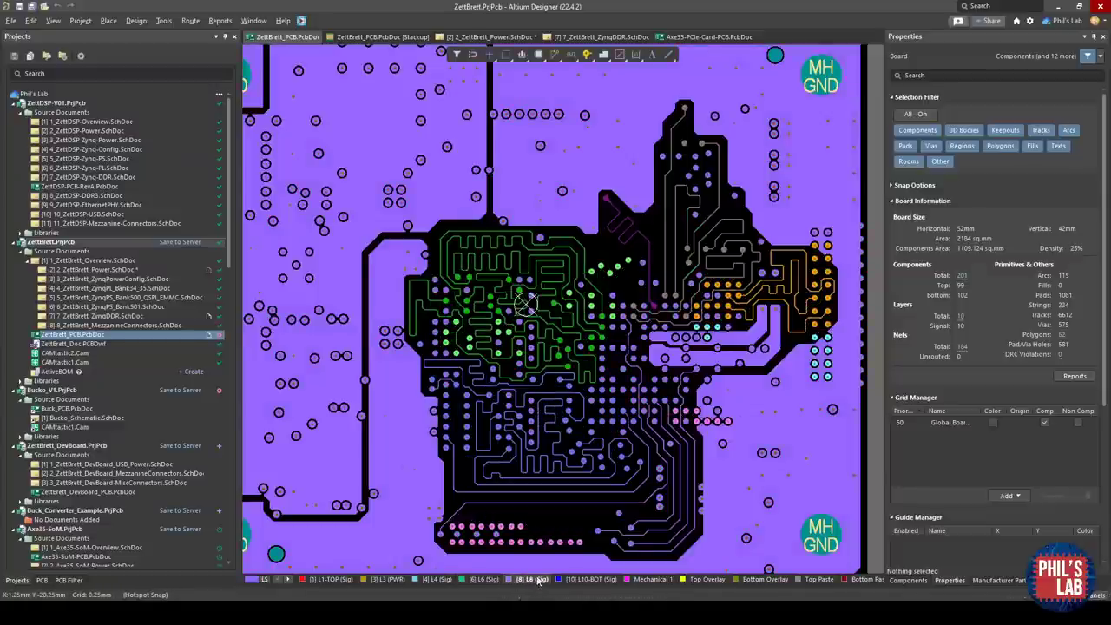
click(585, 580)
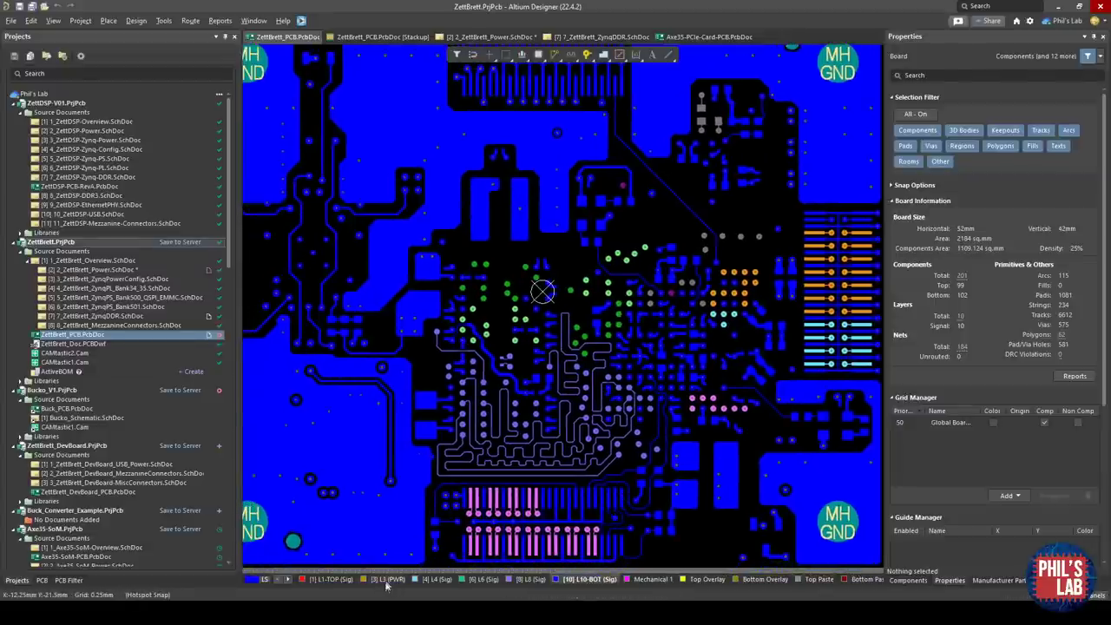
- Switch to the L1 top layer and examine the DDR3L routing between the memory chip and the Zynq
click(347, 580)
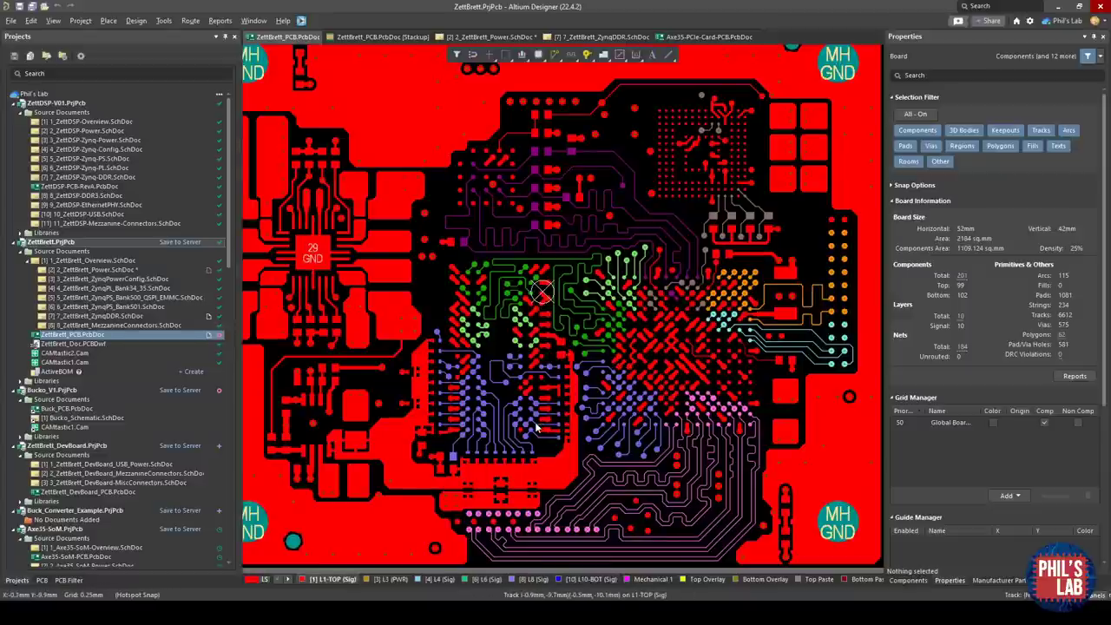
ctrl+scroll(537, 427, up, 3)
ctrl+scroll(540, 434, down, 5)
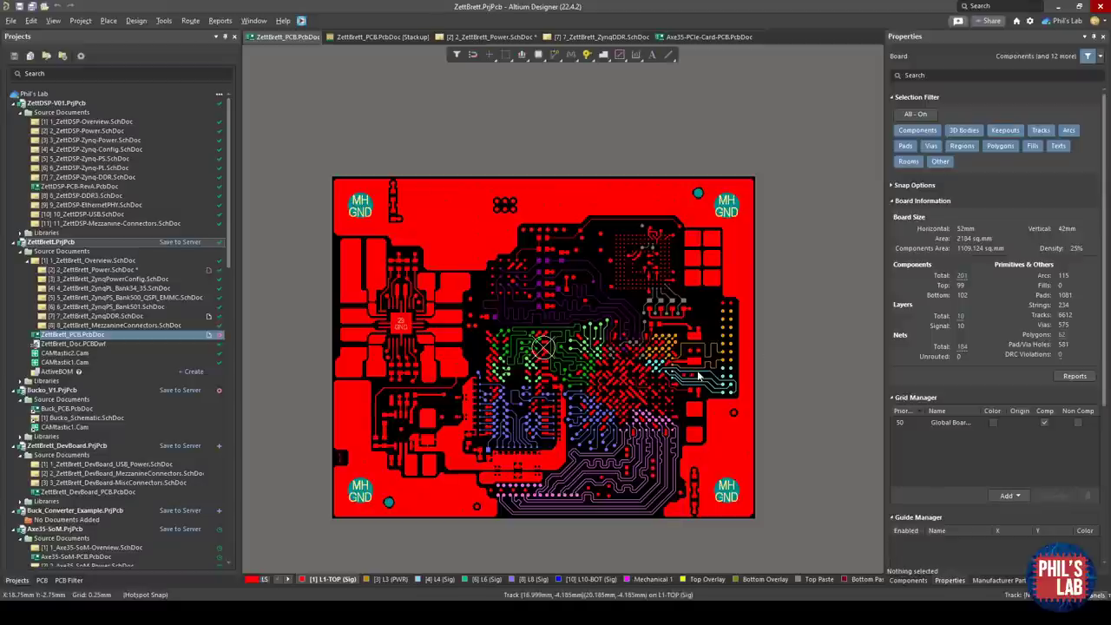
ctrl+scroll(556, 436, up, 2)
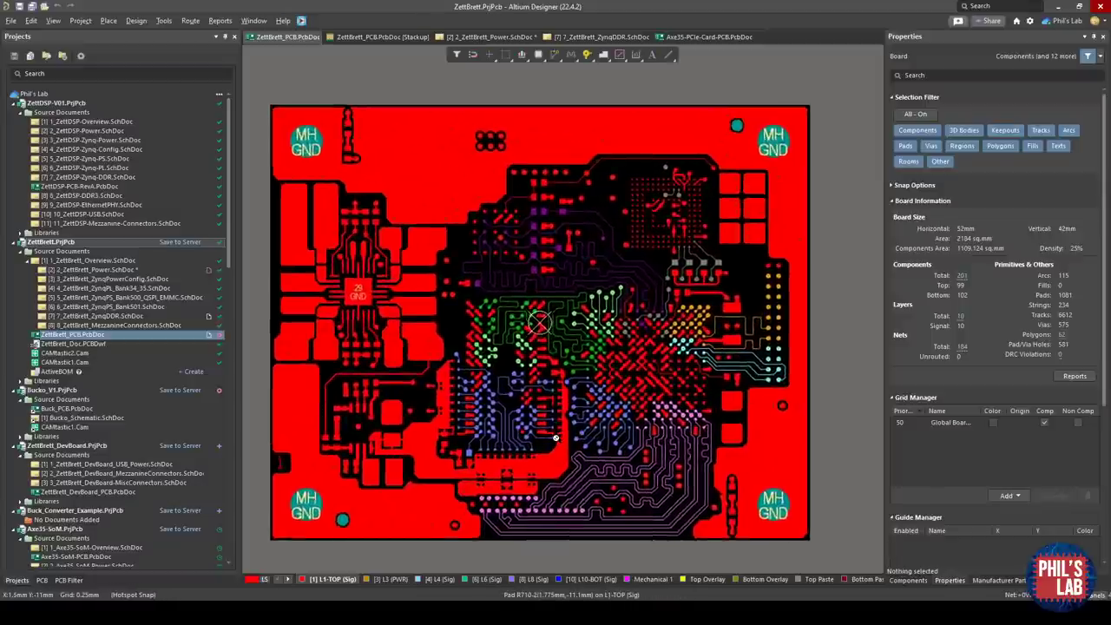
ctrl+scroll(556, 438, up, 5)
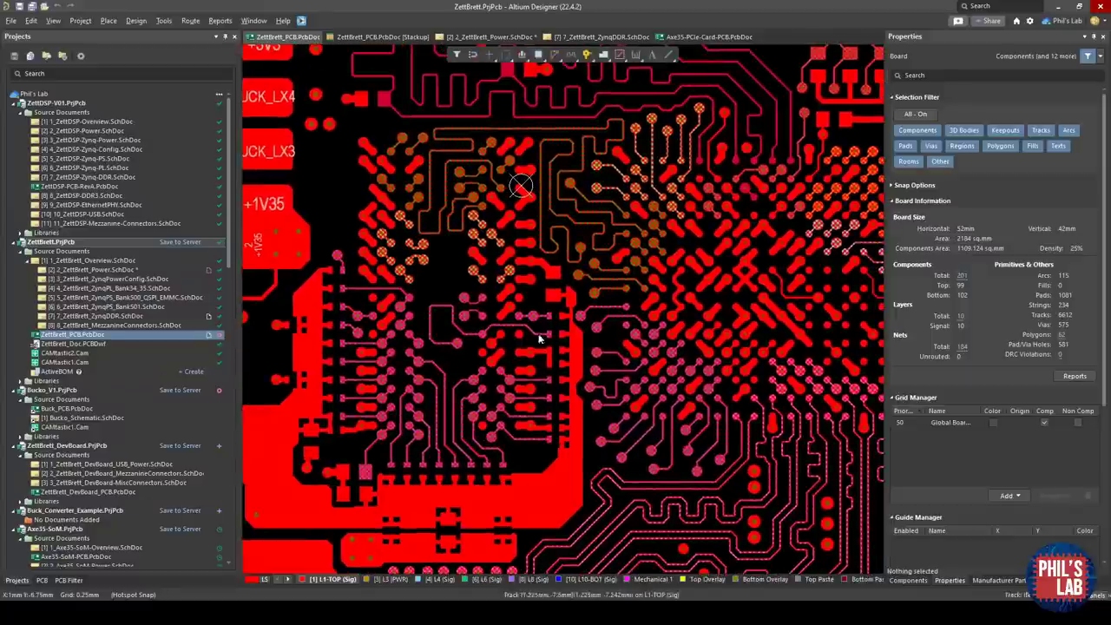
right_drag(498, 393, 547, 406)
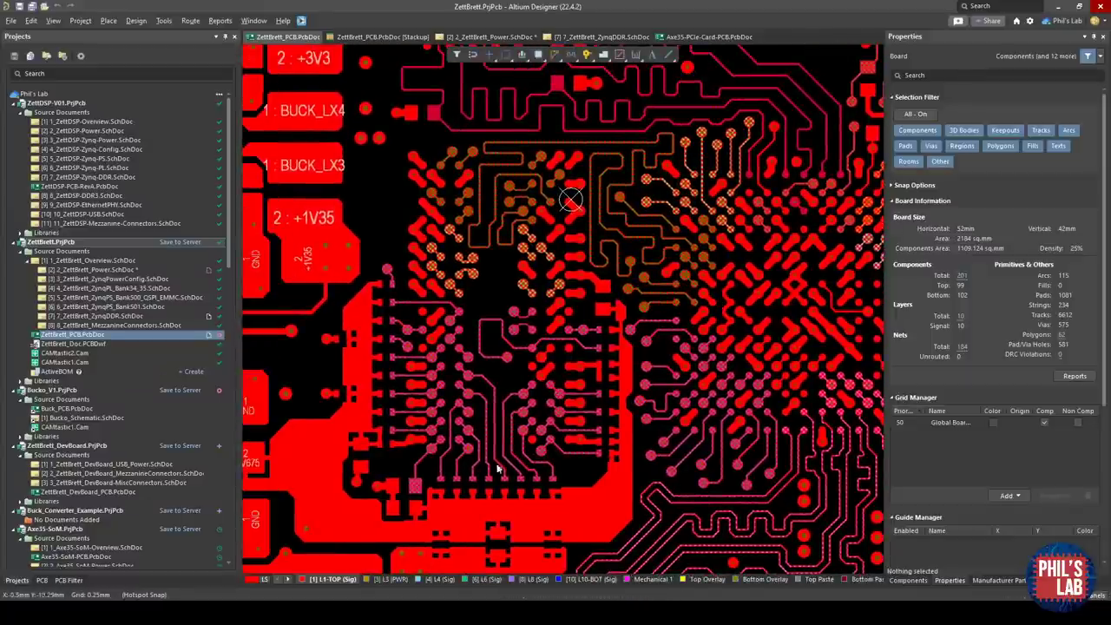
- Examine the DDR3L traces and surrounding copper areas on signal layer L4
click(442, 580)
ctrl+scroll(602, 461, down, 3)
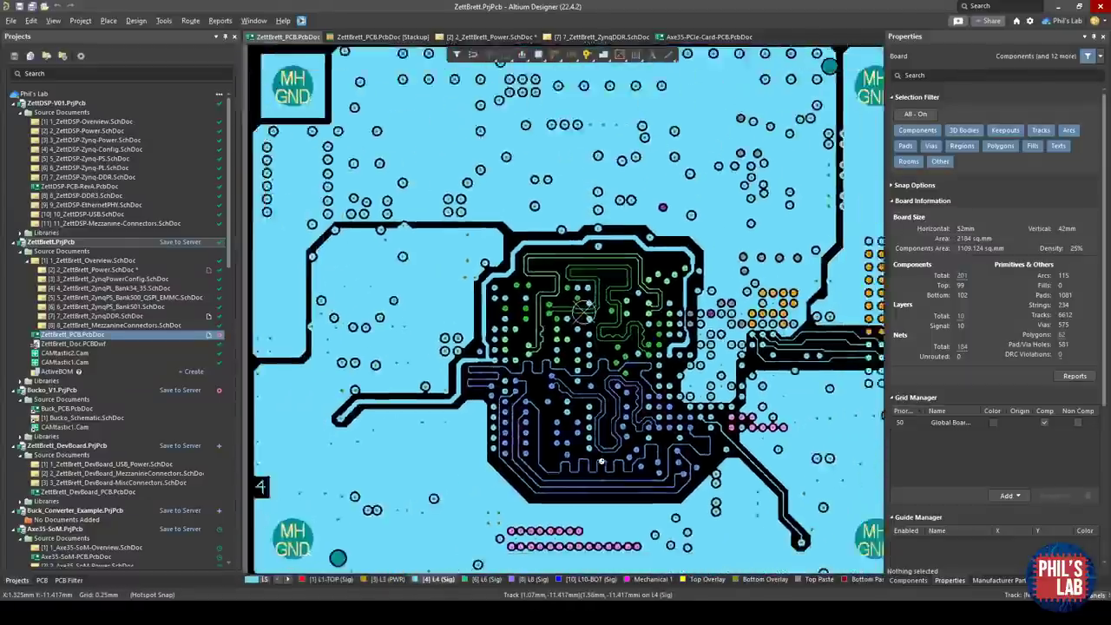
ctrl+scroll(601, 461, down, 2)
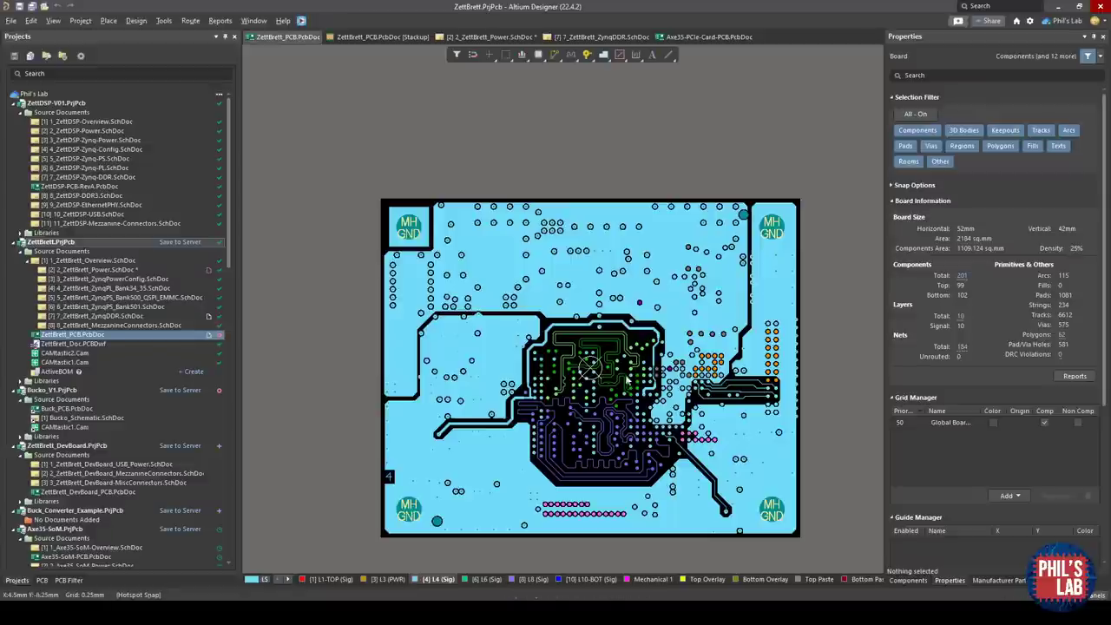
ctrl+scroll(641, 355, up, 2)
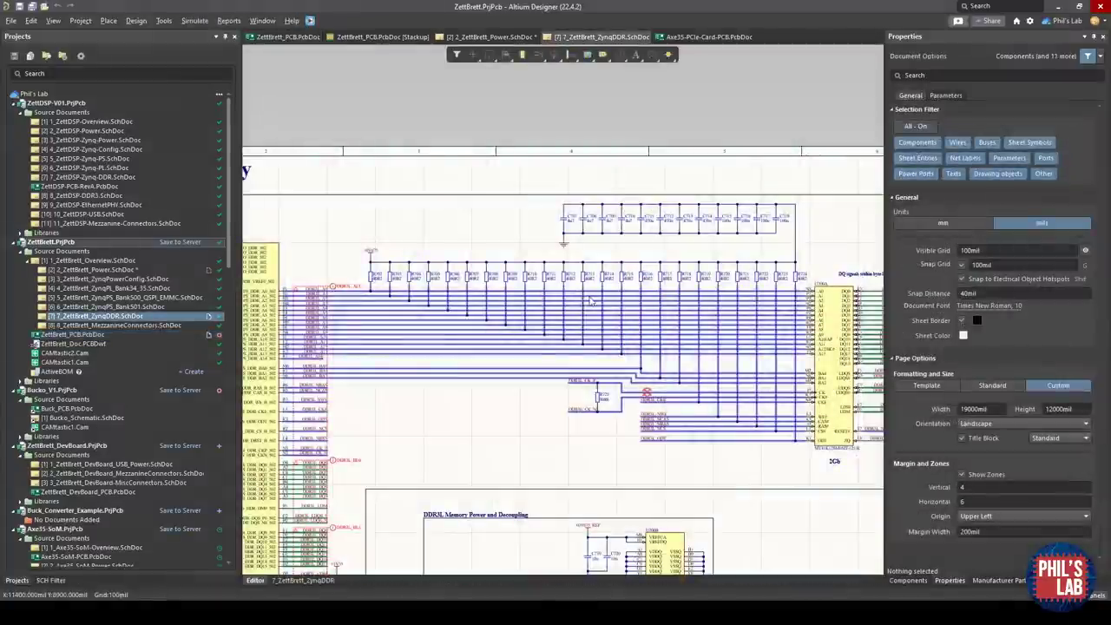
right_drag(544, 329, 574, 297)
- Review the 7_ZynqDDR schematic's address and control signals, 40R2 termination resistors, and the DDR3L_BL0 and DDR3L_BL1 byte lane net classes
scroll(573, 298, down, 2)
scroll(573, 298, left, 2)
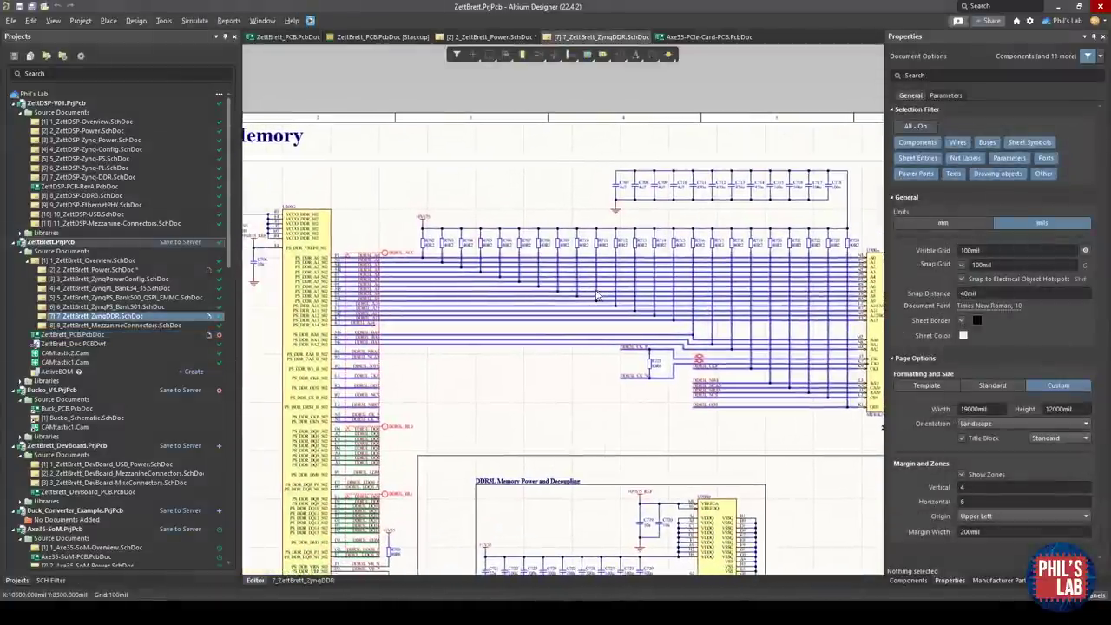
ctrl+scroll(382, 233, up, 3)
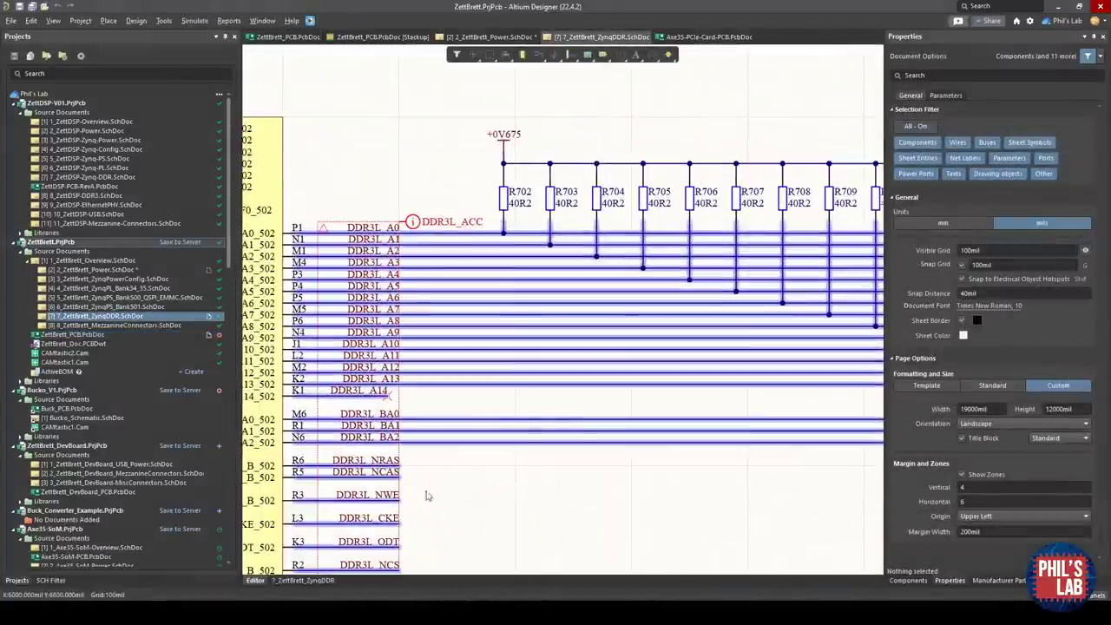
scroll(404, 495, left, 3)
scroll(404, 495, down, 1)
scroll(533, 302, down, 5)
scroll(532, 303, down, 2)
scroll(524, 402, down, 1)
ctrl+scroll(524, 402, down, 3)
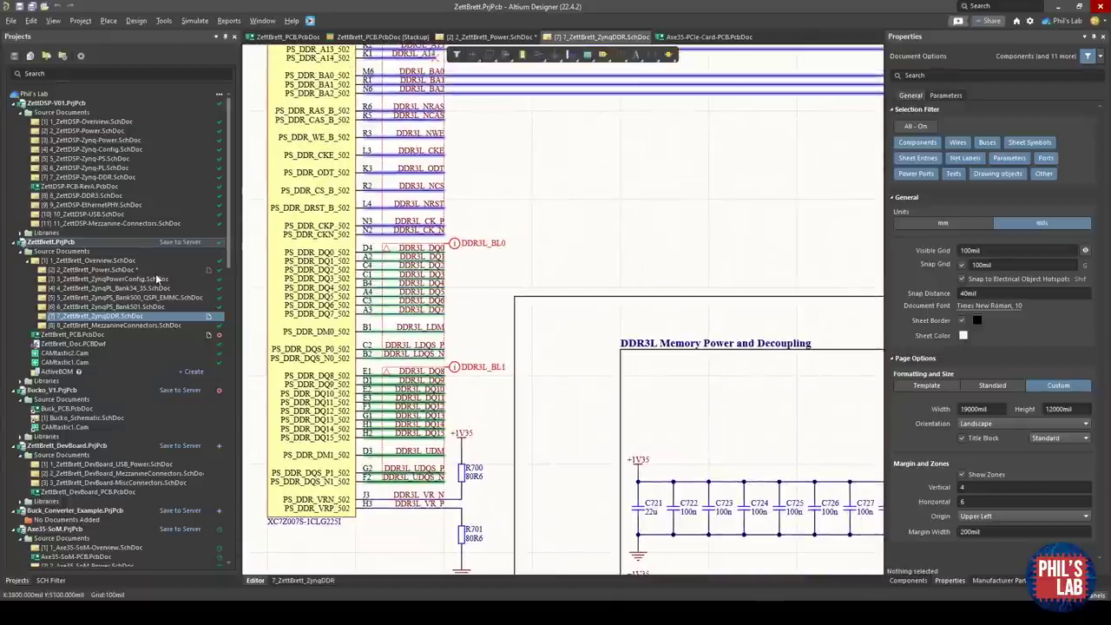
- Return to the ZettBrett_PCB layout and inspect the L1 byte lane and address routing between the DDR3L and Zynq
double_click(94, 338)
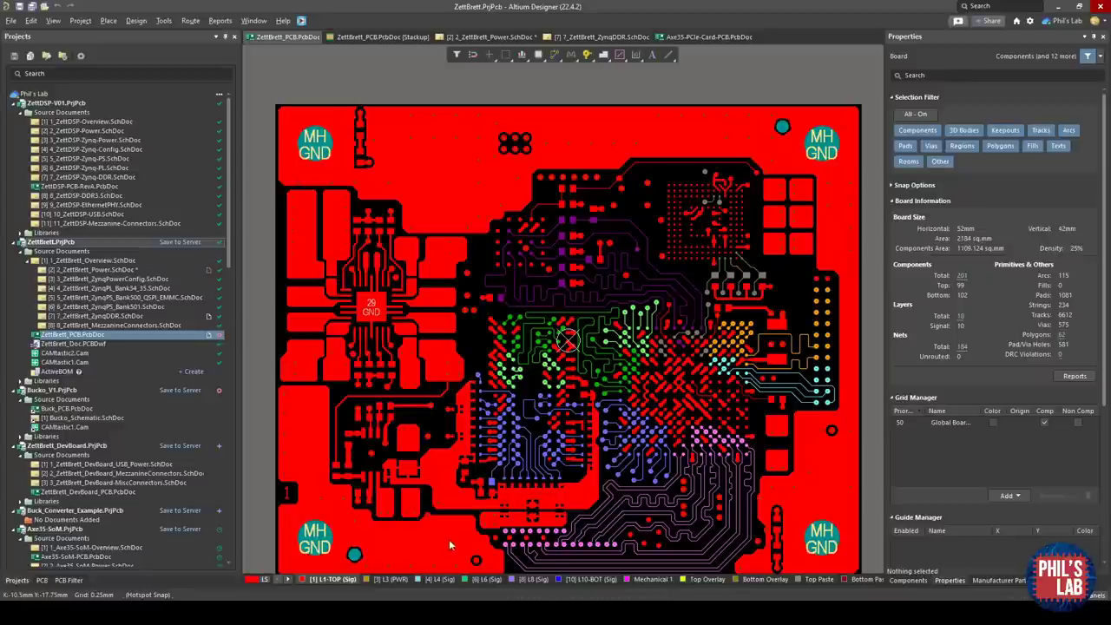
ctrl+scroll(526, 471, up, 3)
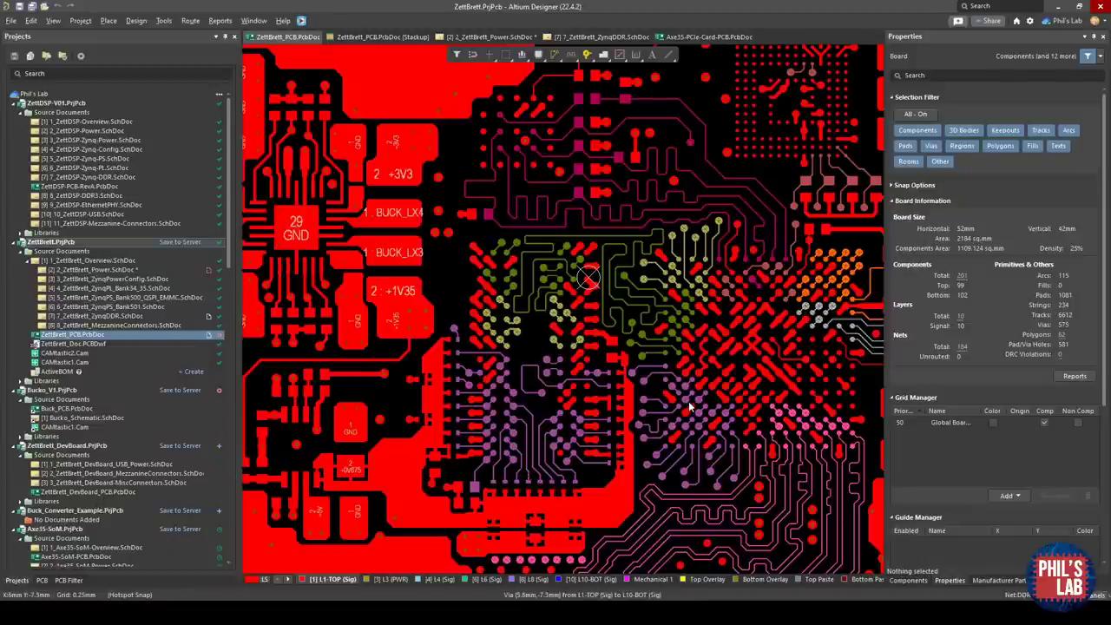
ctrl+scroll(690, 406, up, 2)
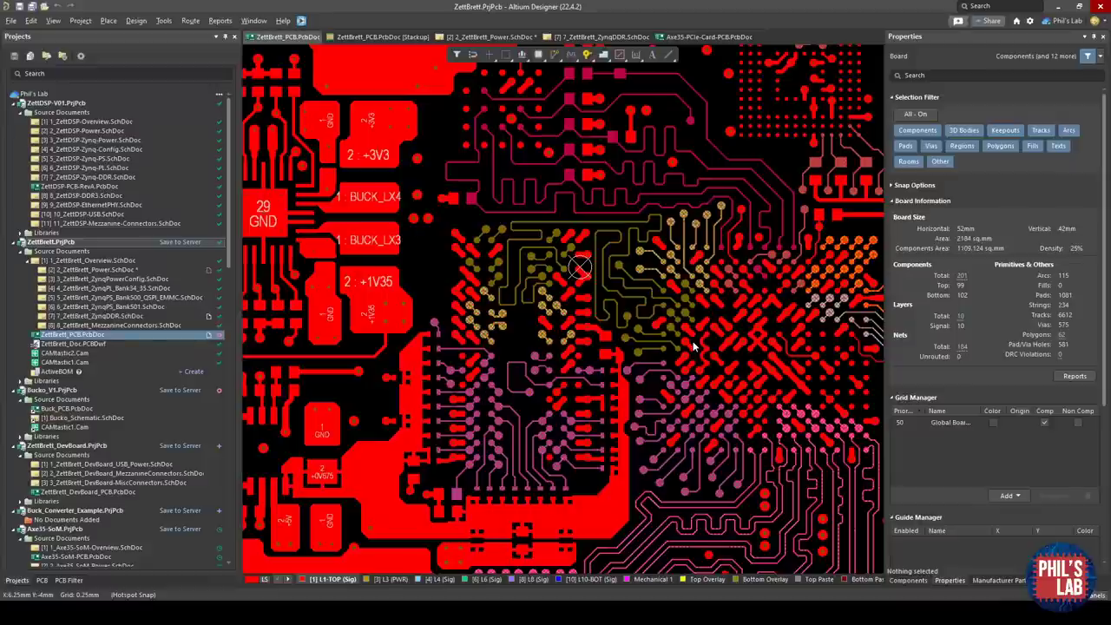
right_drag(695, 346, 669, 356)
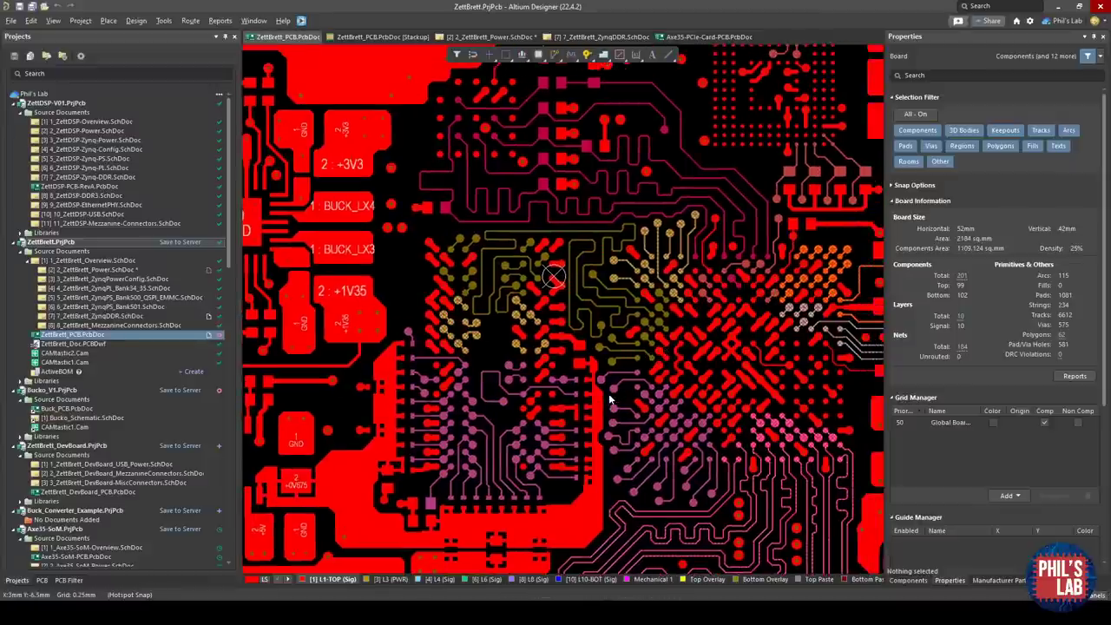
- View the DDR3L and Zynq packages on the 3D board, and return to the 2D L1 layout
key(3)
ctrl+scroll(679, 371, down, 3)
shift+right_drag(697, 368, 674, 300)
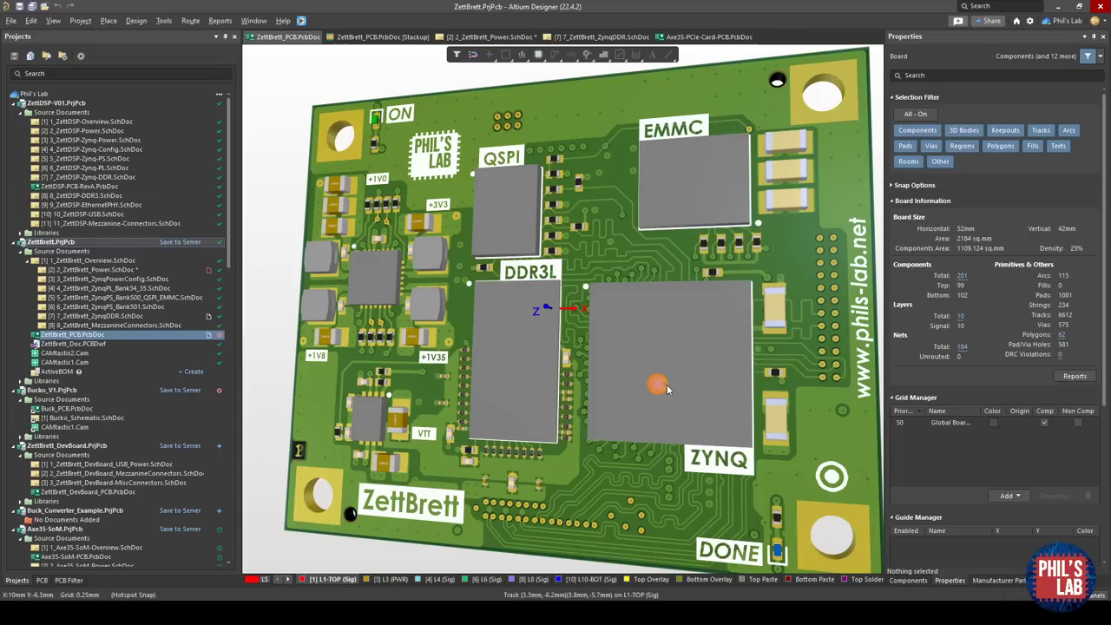
key(2)
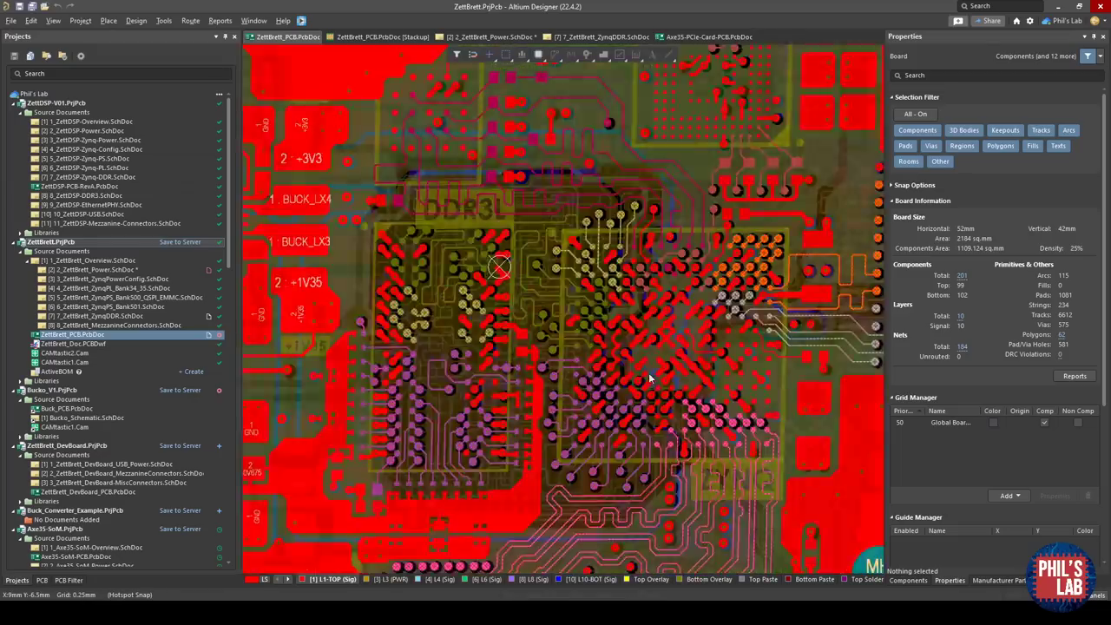
- Check the pin propagation delays of the Zynq's DDR3L_DQ12 and DDR3L_DQ11 pads, and clear the selection
ctrl+scroll(703, 372, up, 3)
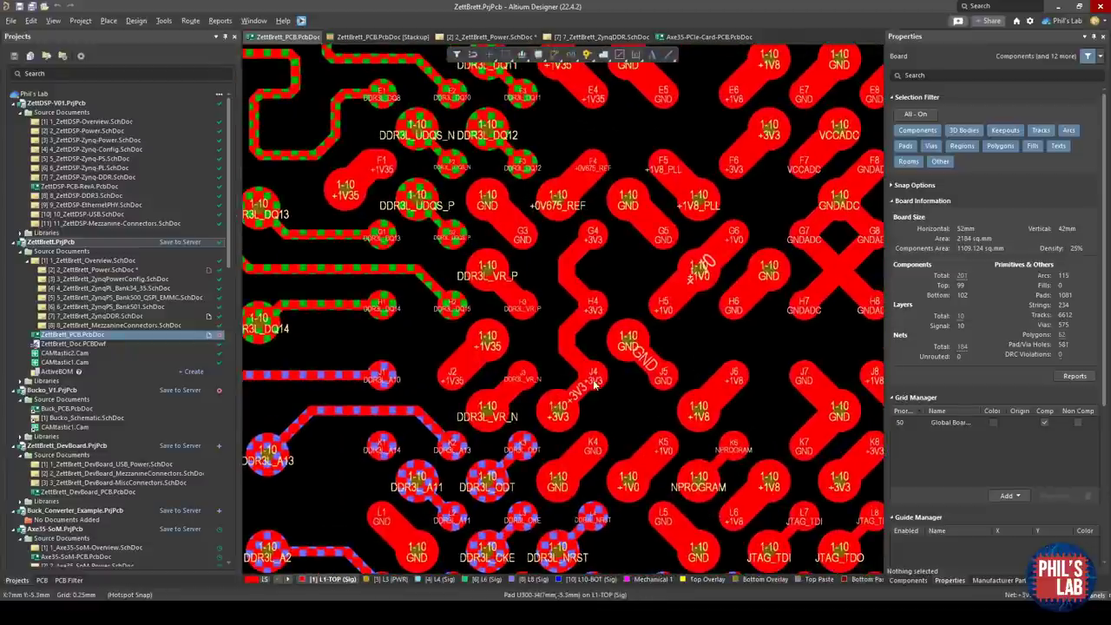
click(524, 164)
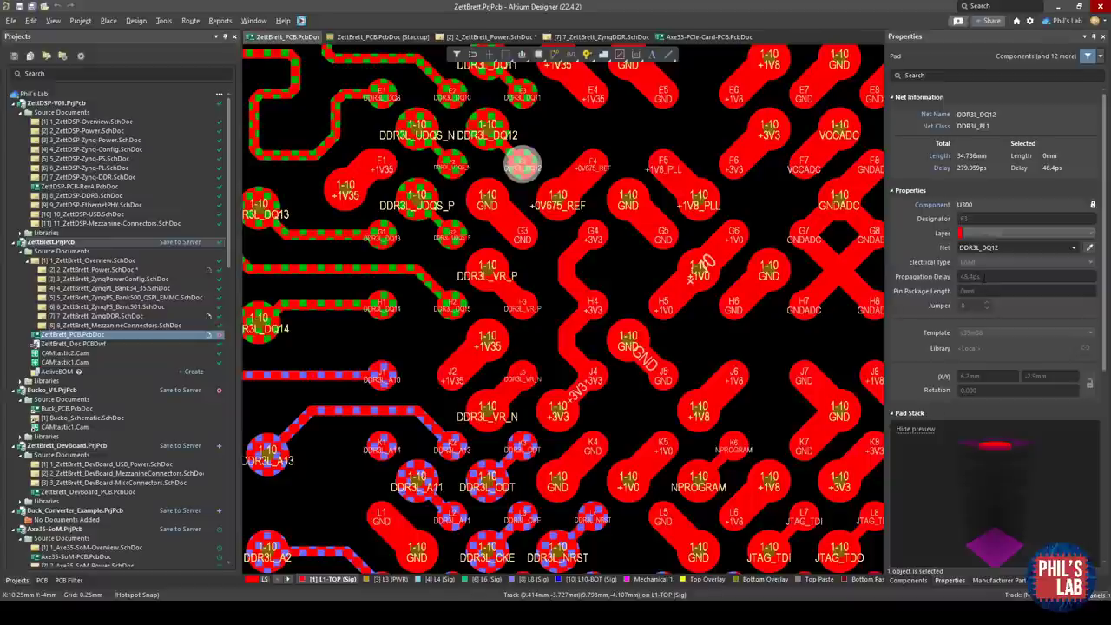
click(990, 276)
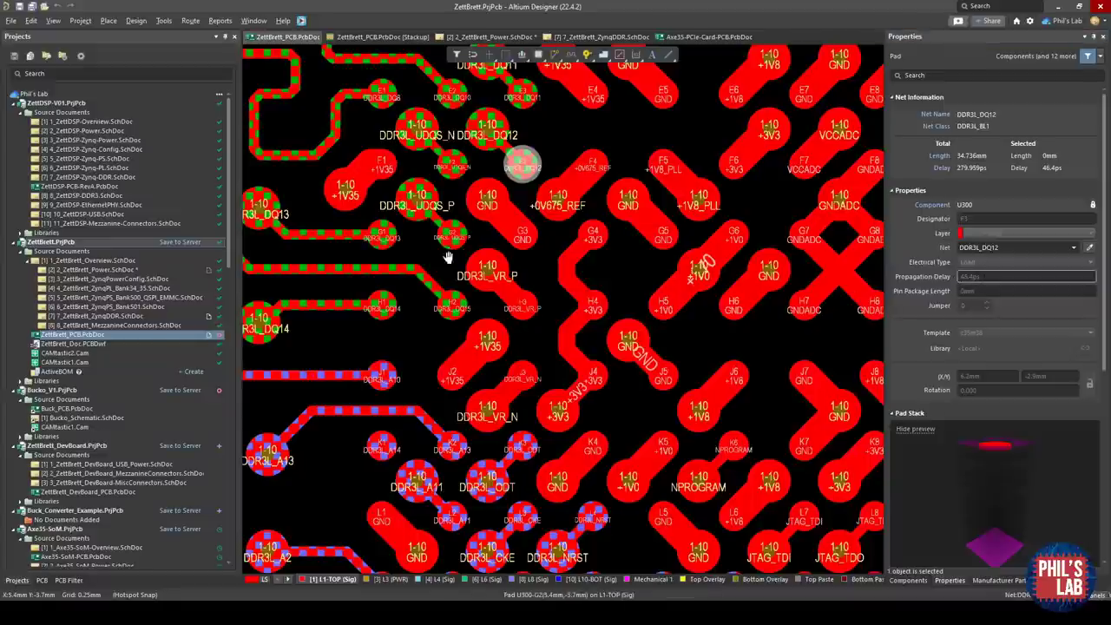
right_drag(552, 152, 591, 288)
click(562, 231)
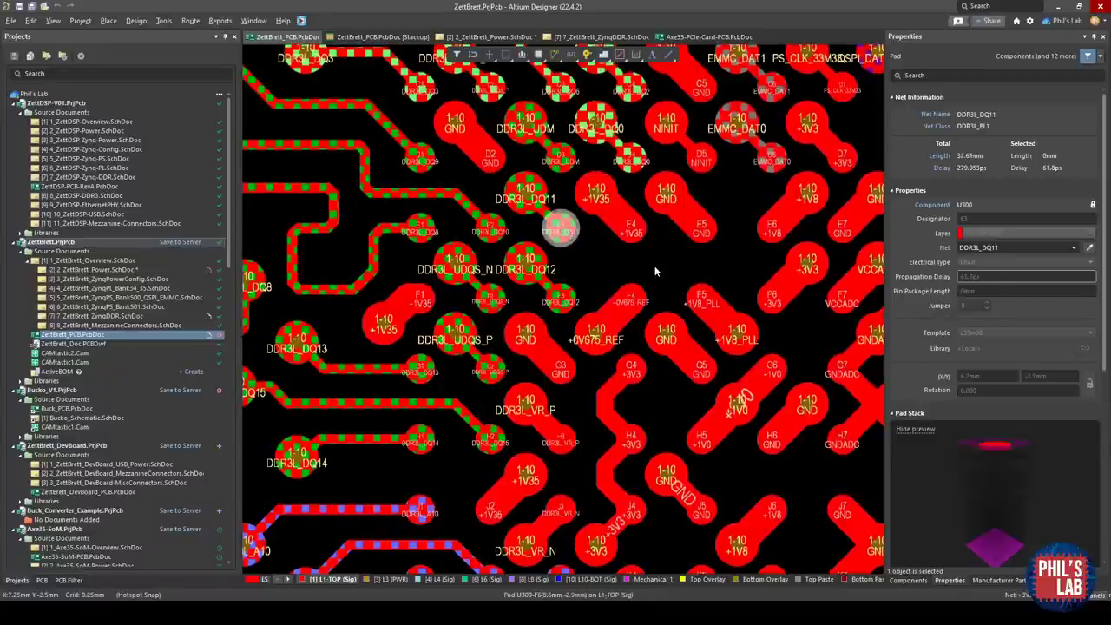
click(653, 266)
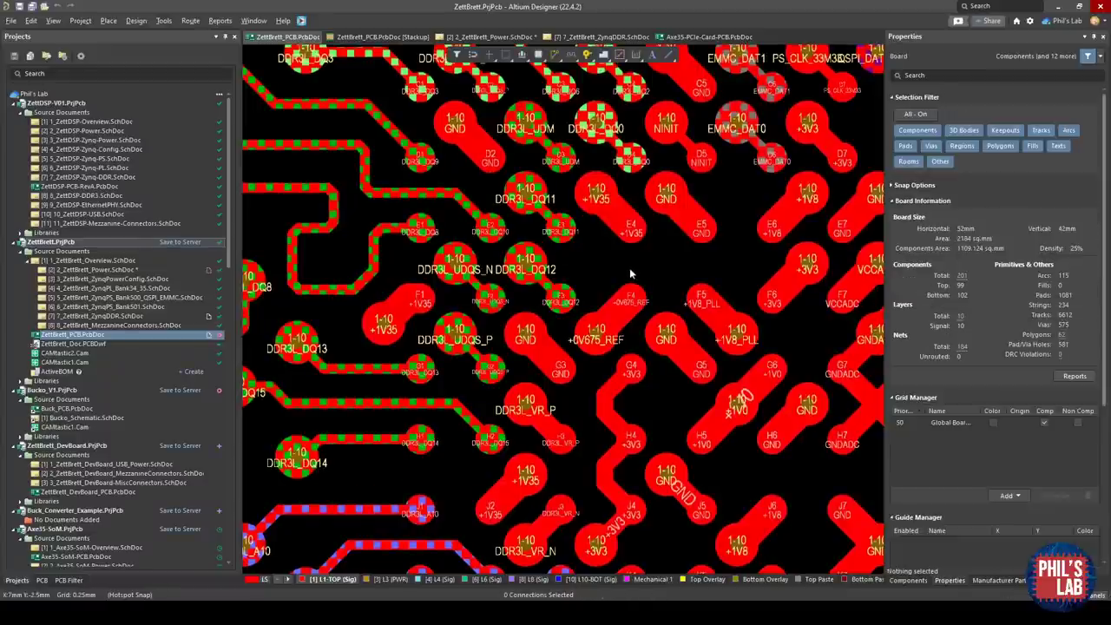
- List the nets in the DDR3L_ACC class, sort them by delay, and review their delay values
ctrl+scroll(631, 274, down, 4)
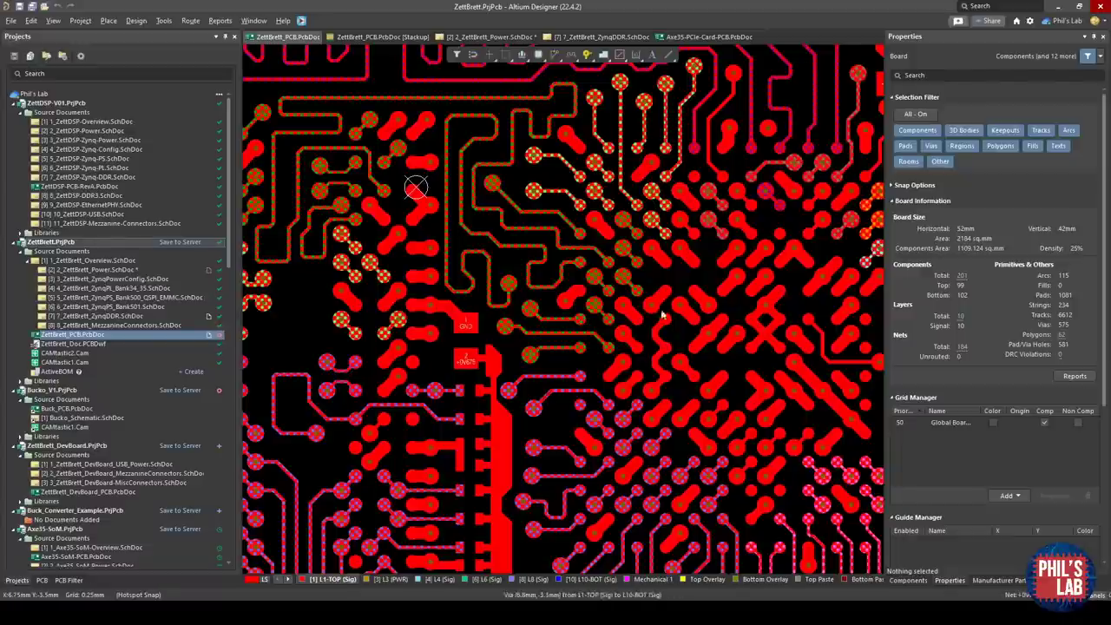
right_drag(497, 407, 503, 402)
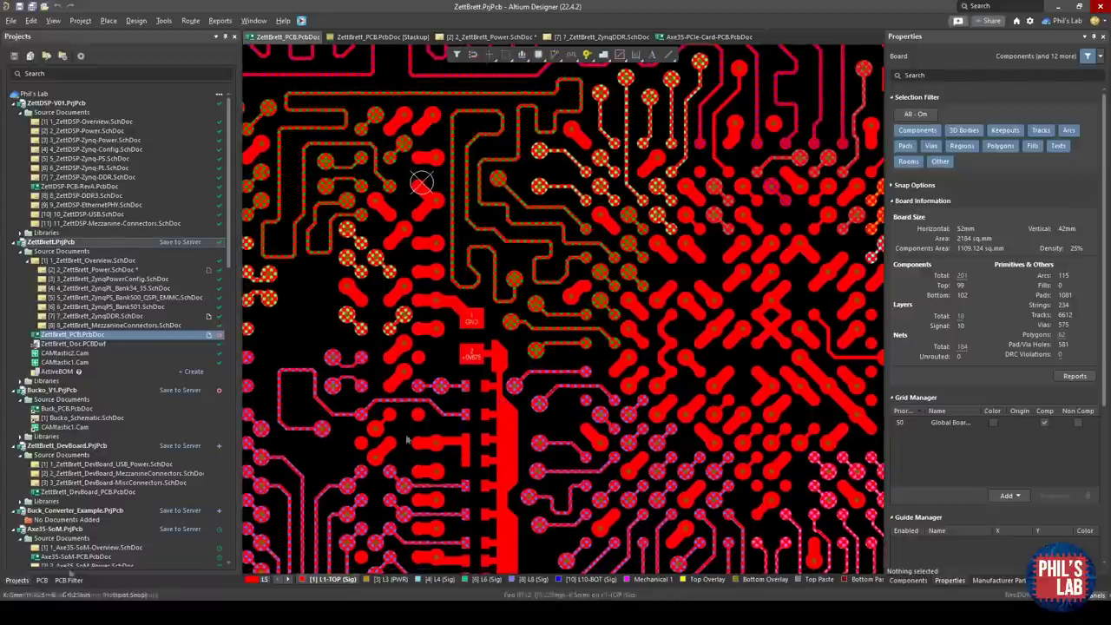
click(43, 582)
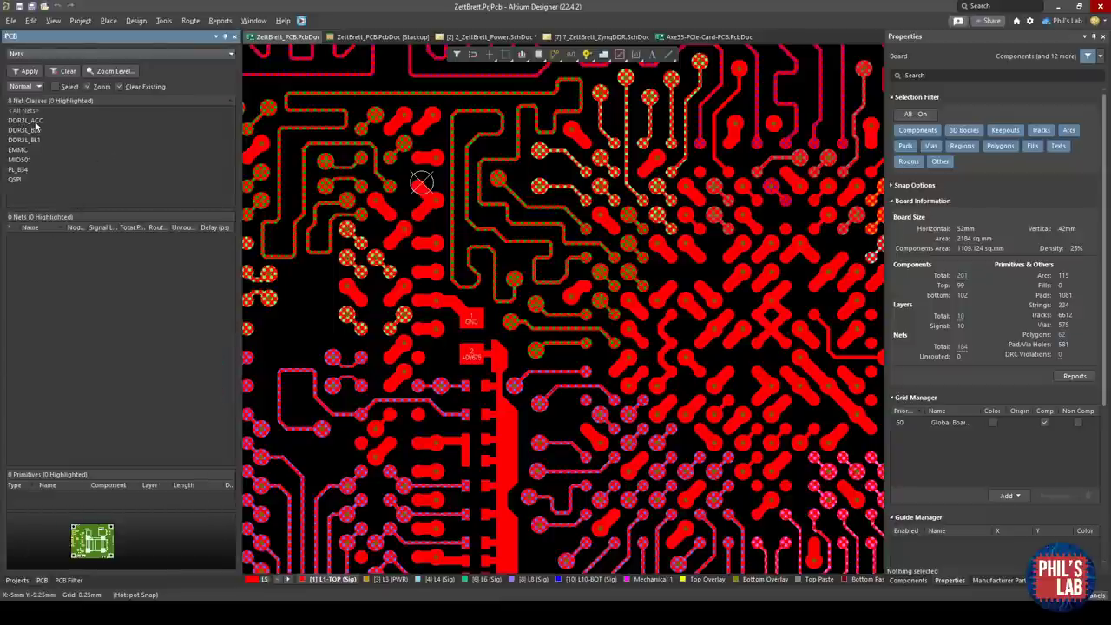
click(35, 123)
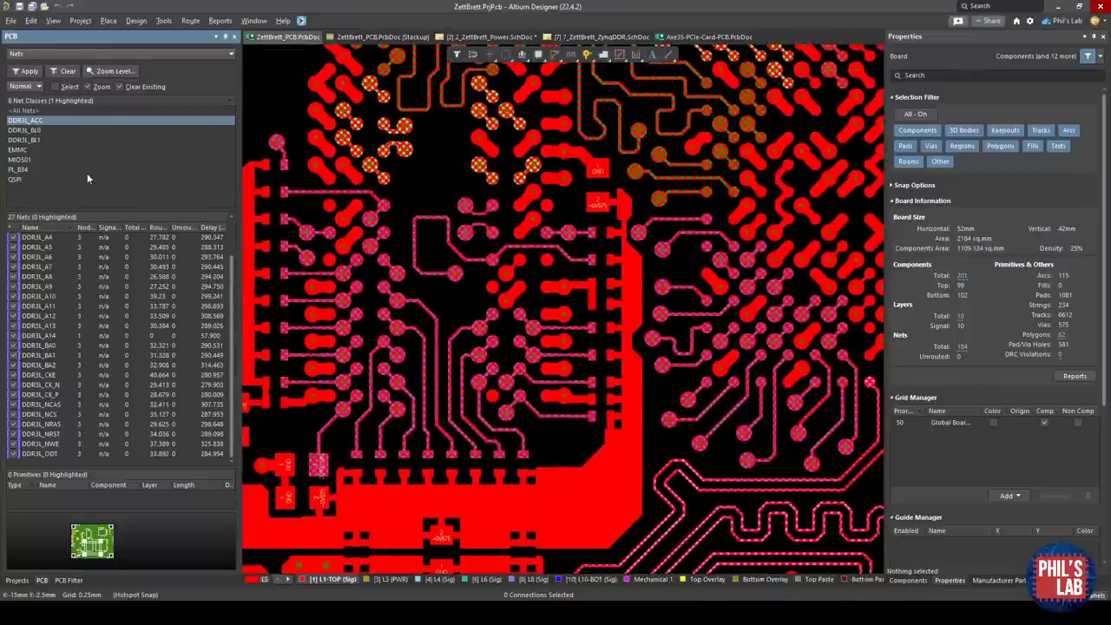
click(214, 229)
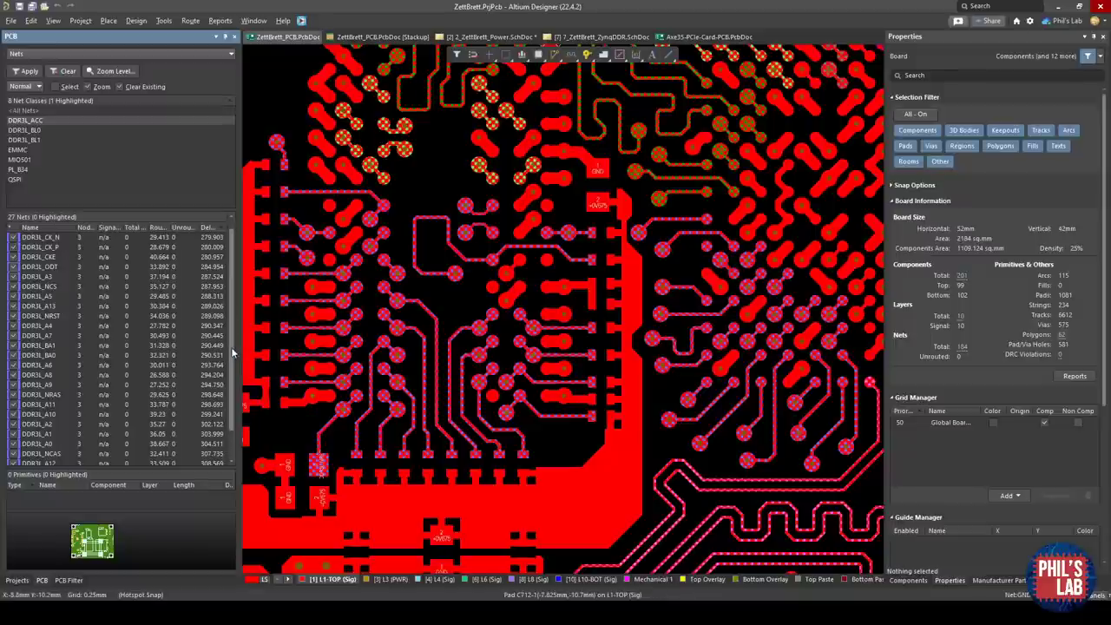
drag(231, 355, 234, 402)
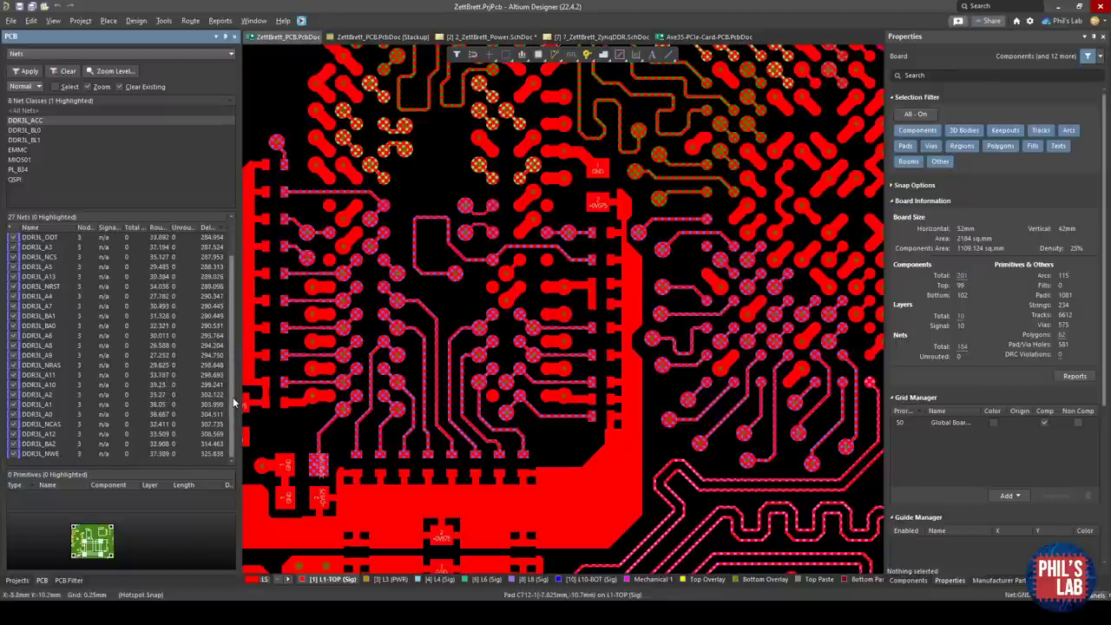
scroll(232, 402, up, 2)
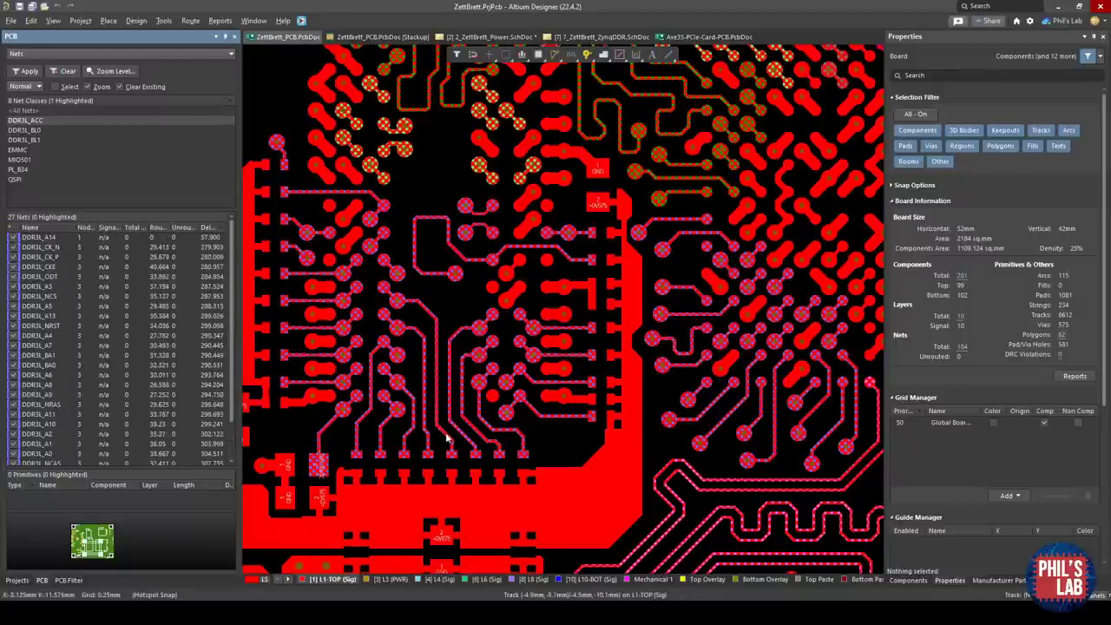
- Inspect the +0V675 termination resistors at the end of the DDR3L address lines in 2D and 3D
ctrl+scroll(505, 442, up, 4)
ctrl+scroll(477, 443, up, 3)
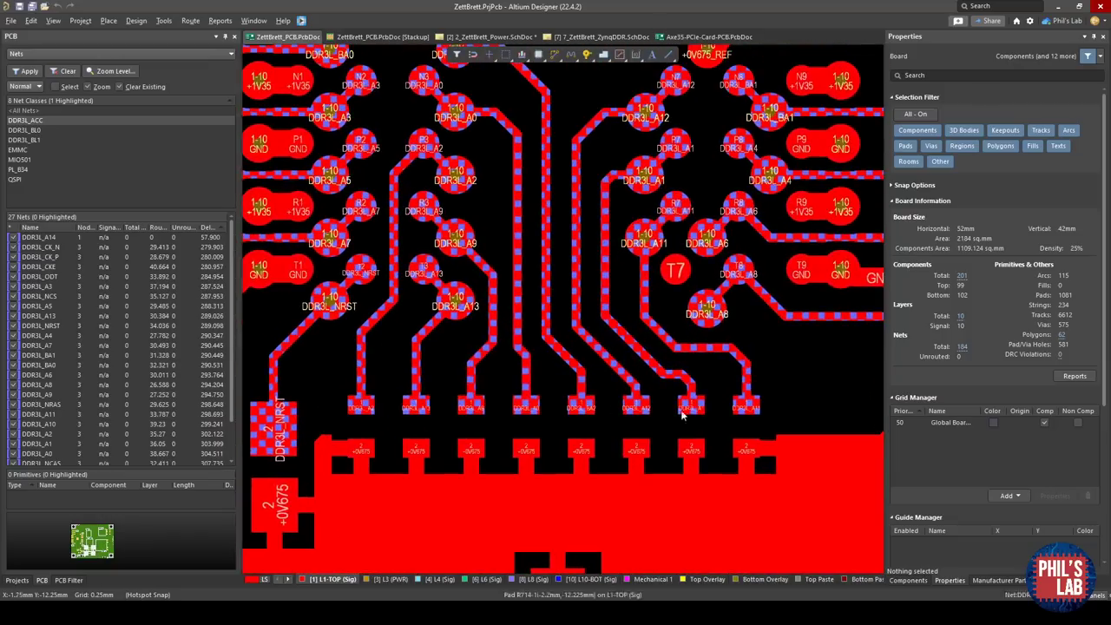
key(3)
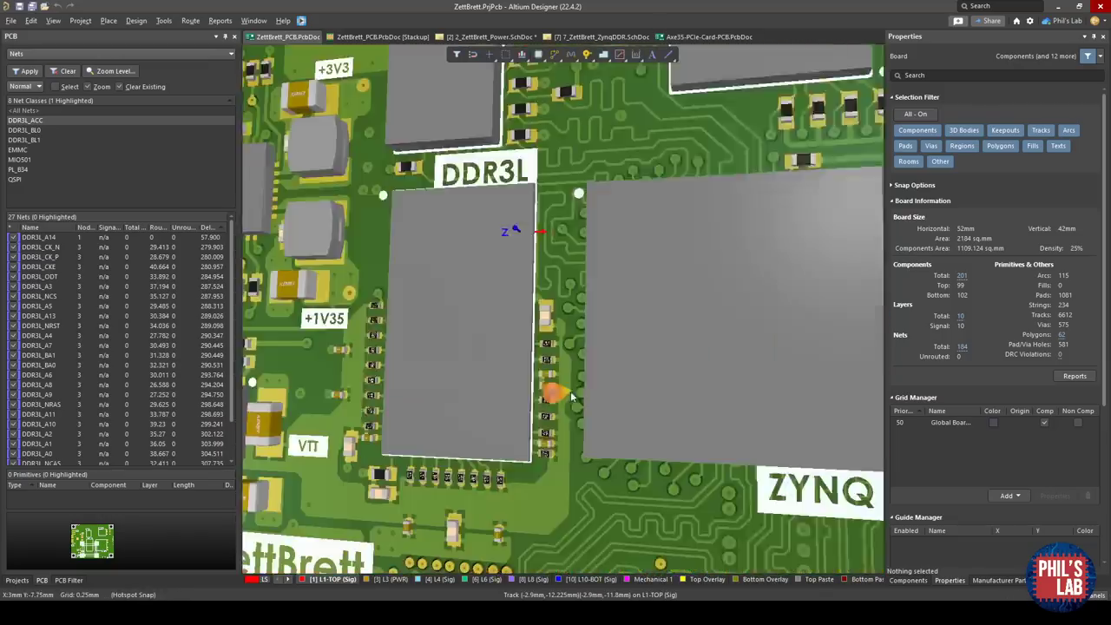
key(2)
ctrl+scroll(531, 386, up, 4)
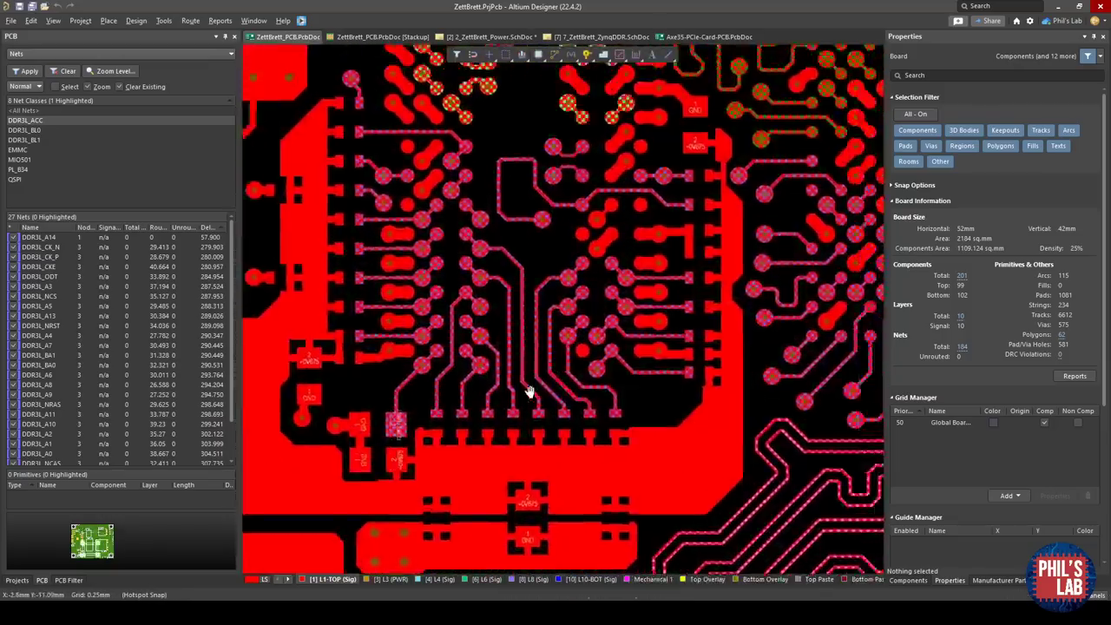
- Compare the L1 address routing around the DDR3L with the 3D component placement, and return to the 2D layout
right_drag(530, 413, 448, 441)
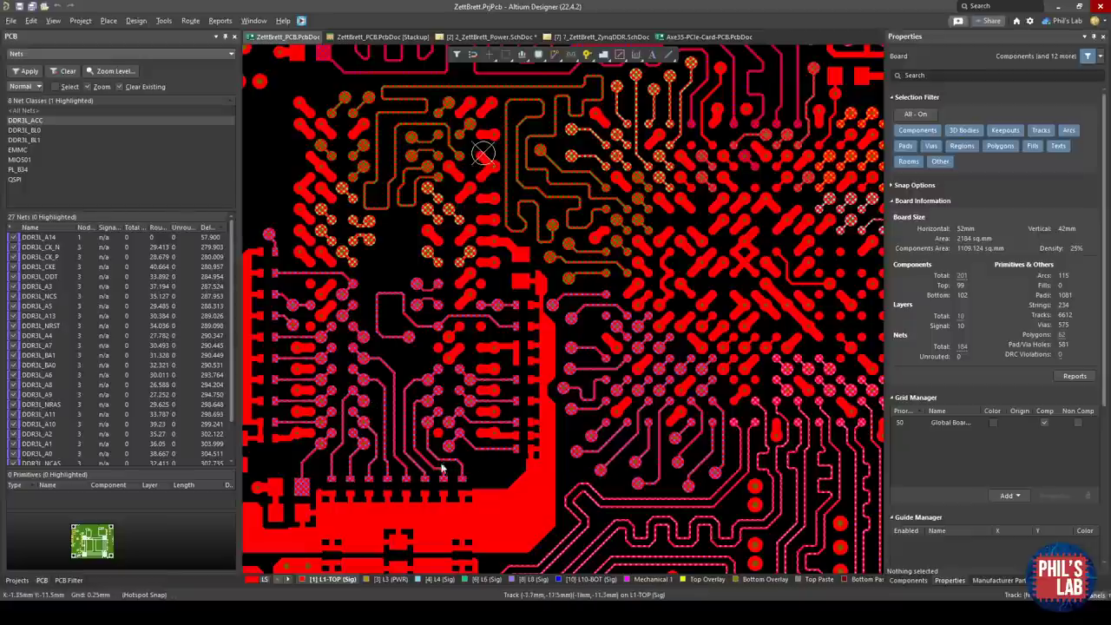
key(3)
mouse_move(458, 482)
shift+right_down()
mouse_move(405, 472)
mouse_move(467, 486)
shift+right_up()
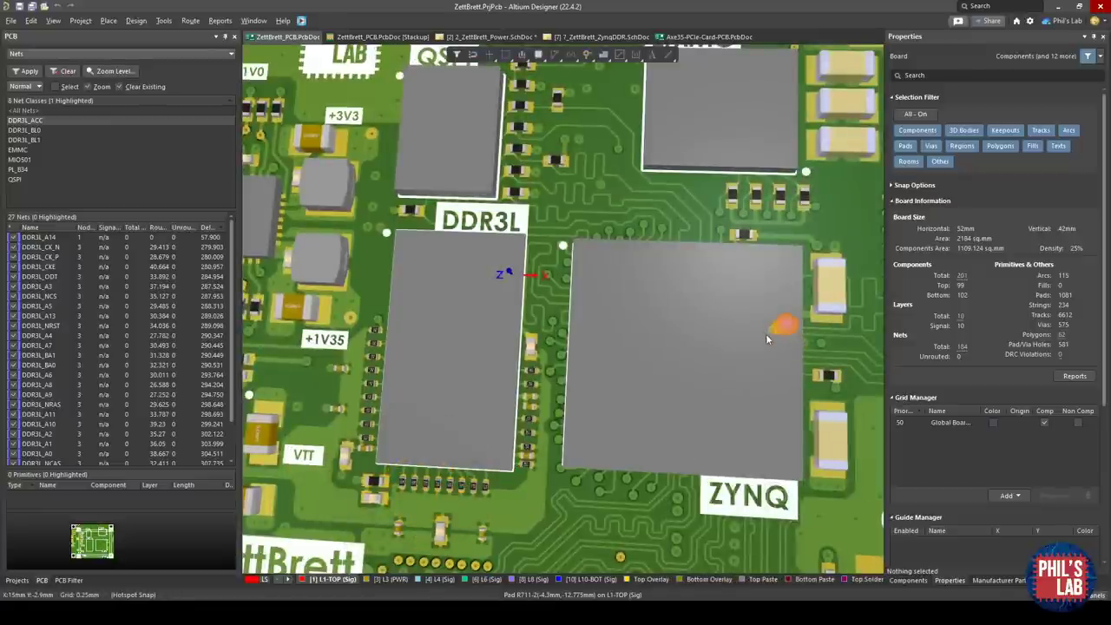
key(2)
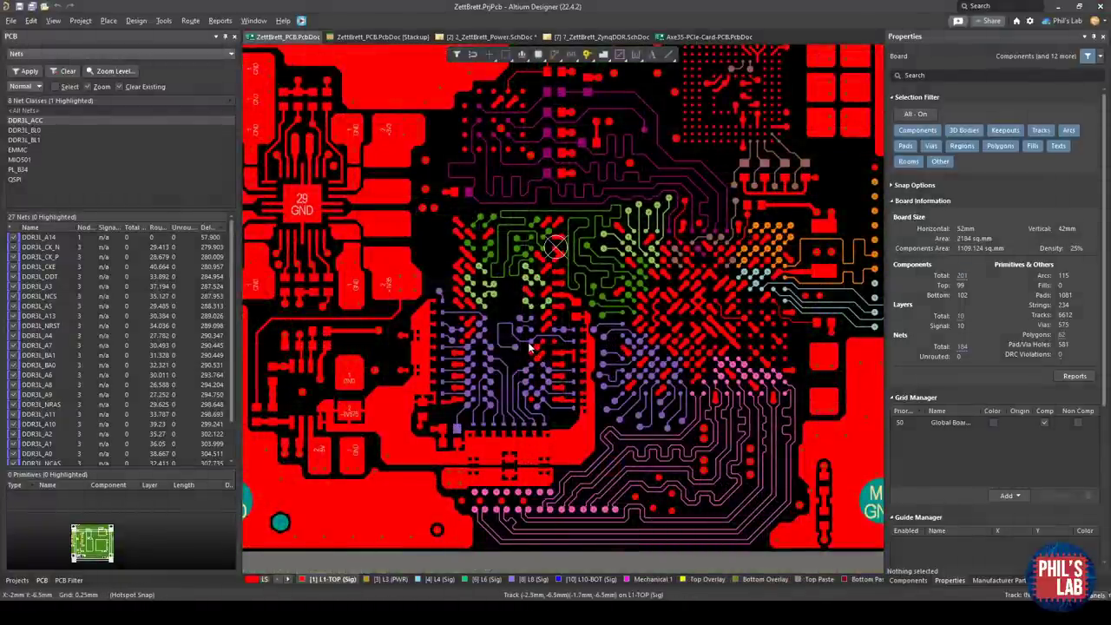
- Try to route a manual delay loop from the DDR3L_CK_P via on the L1-TOP layer
ctrl+scroll(527, 346, up, 8)
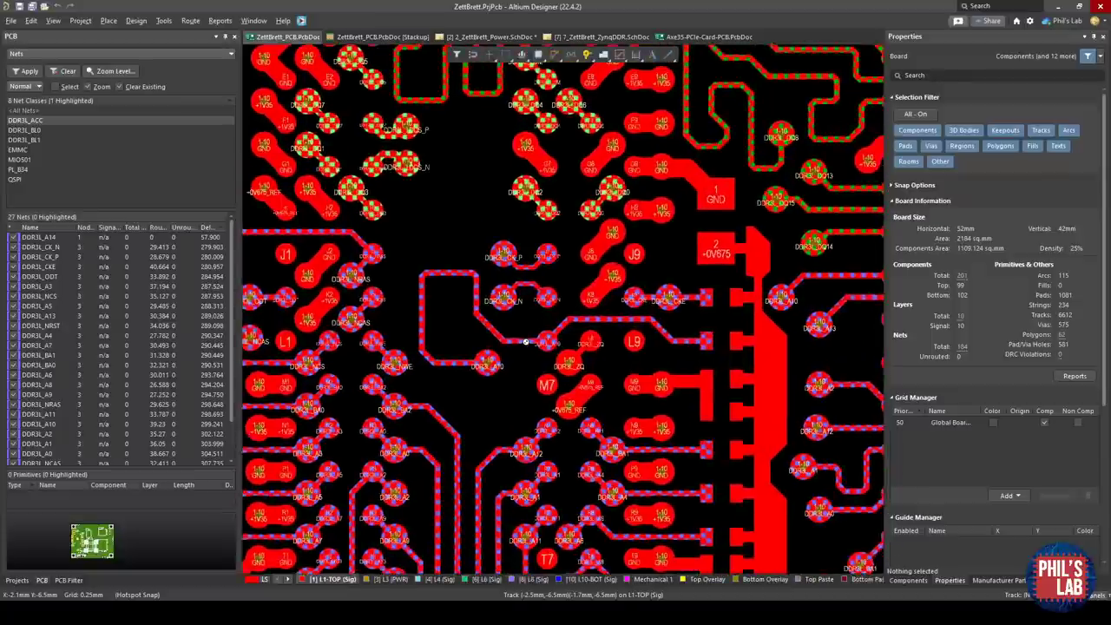
right_drag(601, 328, 621, 326)
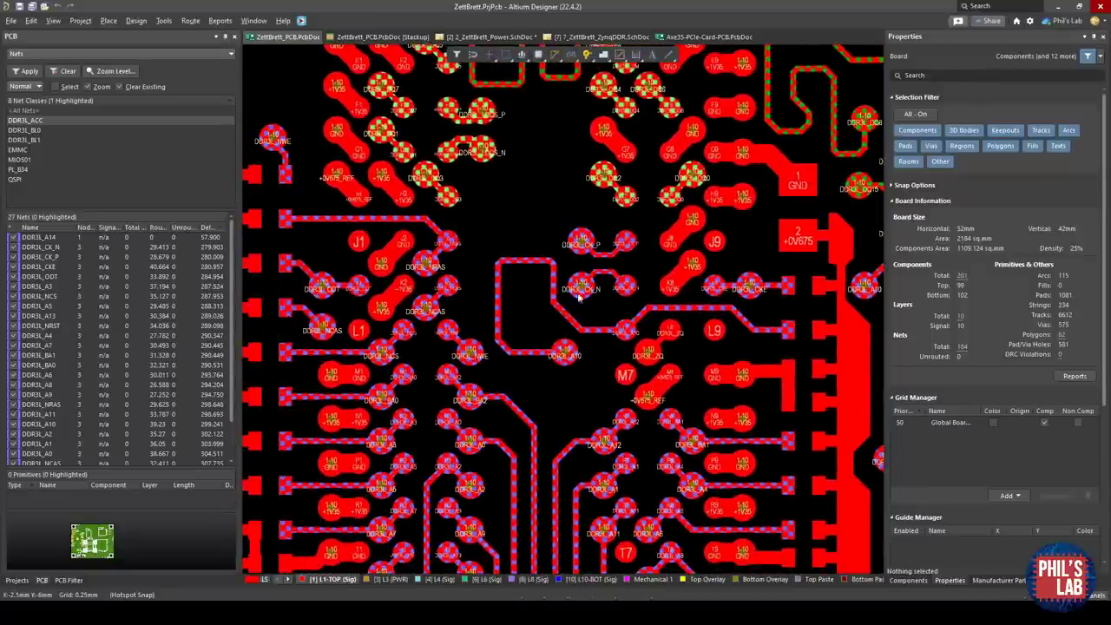
key(ctrl+w)
click(581, 245)
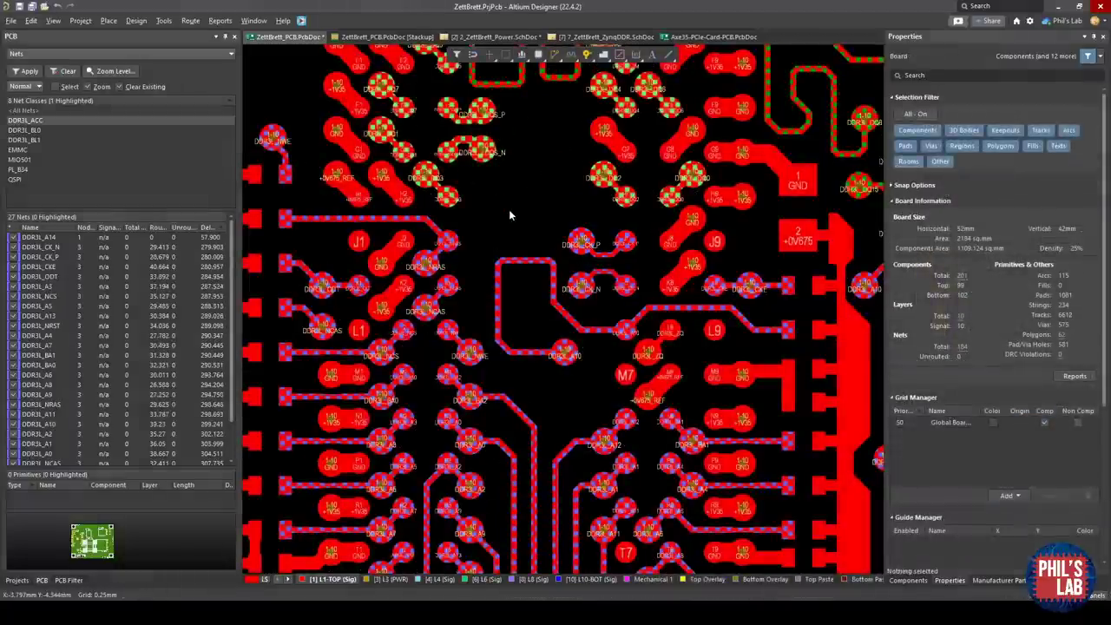
- Delete the existing length-tuning accordion from the PL_B34_23 differential pair on L1-TOP
ctrl+scroll(651, 254, down, 3)
right_drag(651, 253, 531, 294)
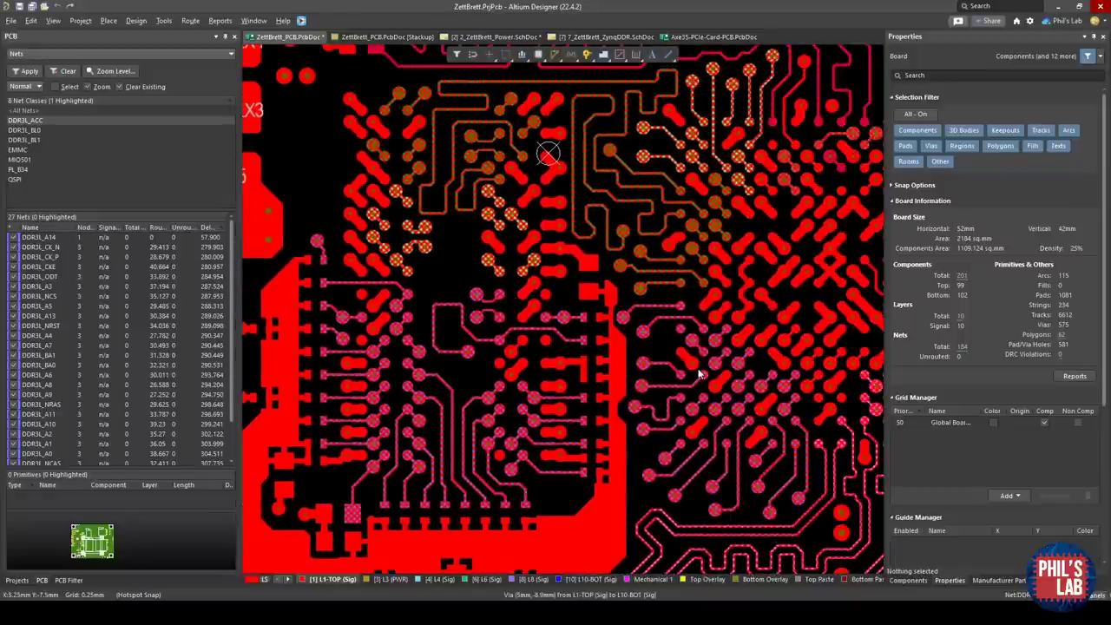
ctrl+scroll(699, 368, down, 2)
right_drag(672, 364, 567, 265)
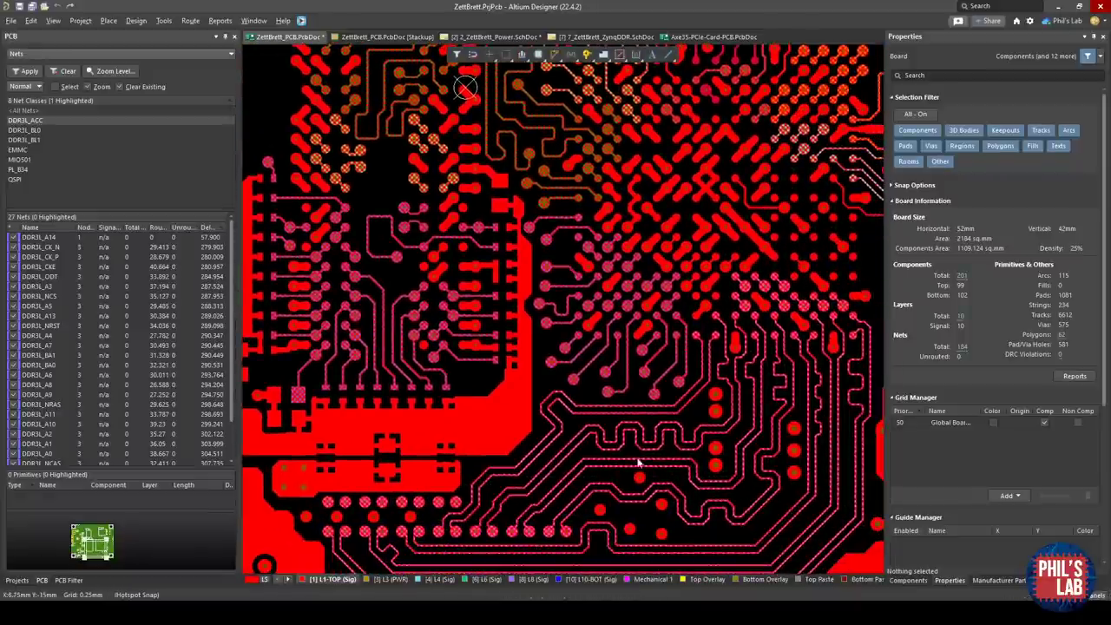
ctrl+scroll(729, 415, up, 5)
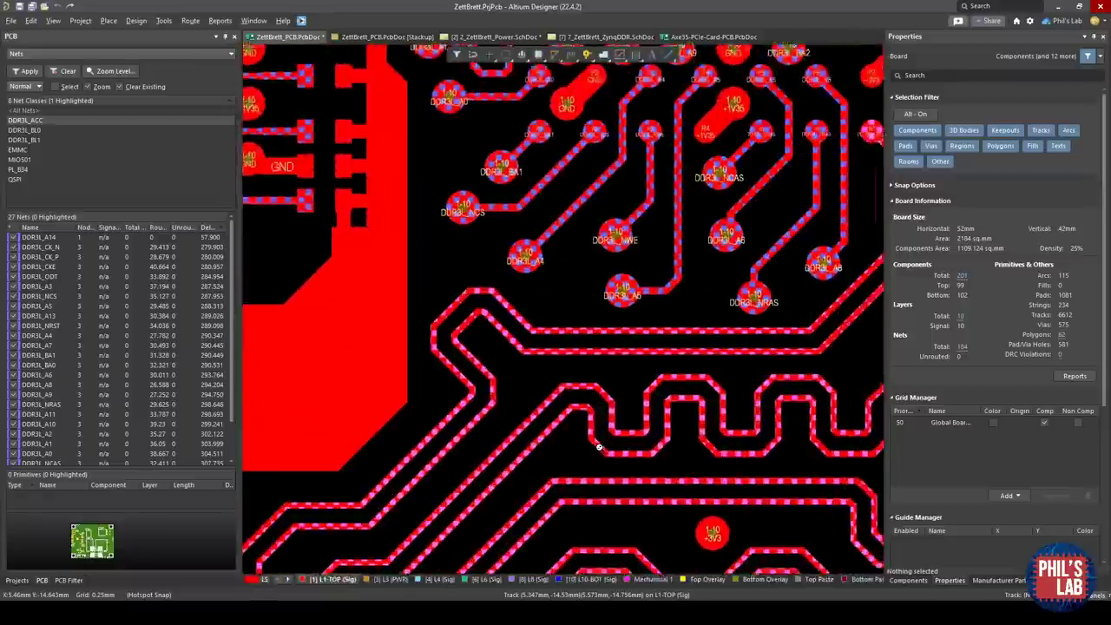
click(730, 414)
right_drag(597, 410, 456, 404)
drag(536, 372, 522, 382)
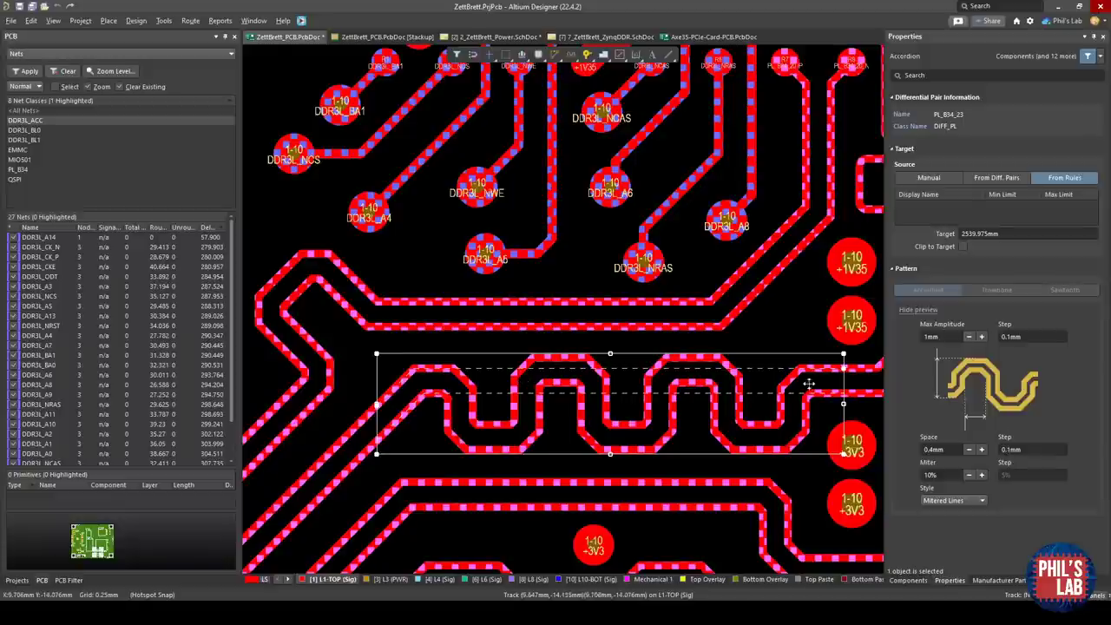
ctrl+scroll(648, 504, down, 4)
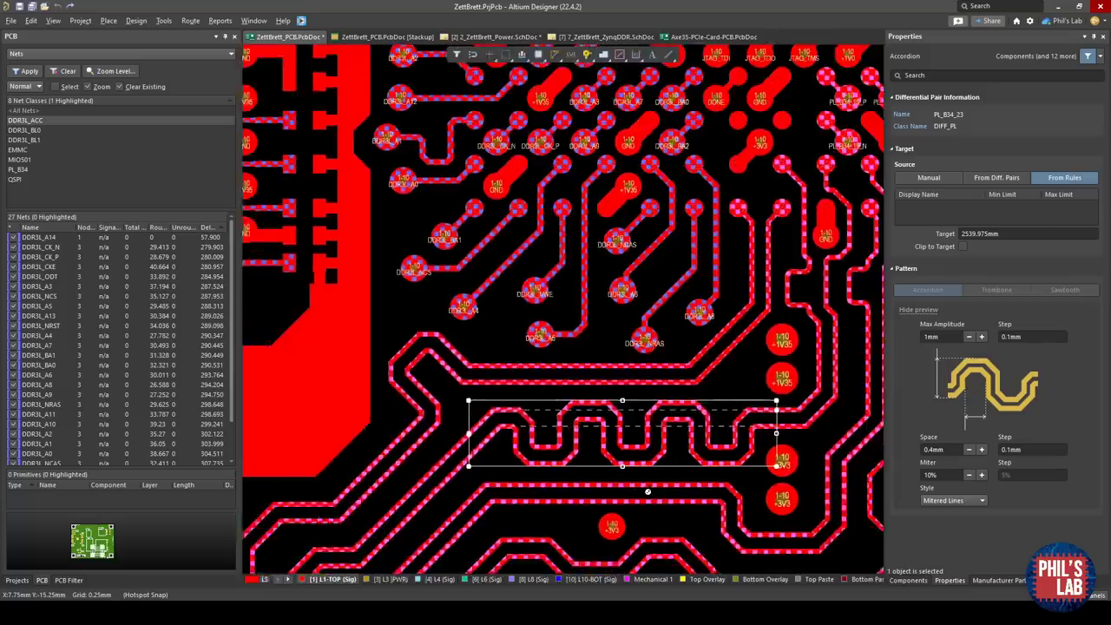
right_drag(649, 504, 613, 419)
right_drag(664, 316, 609, 226)
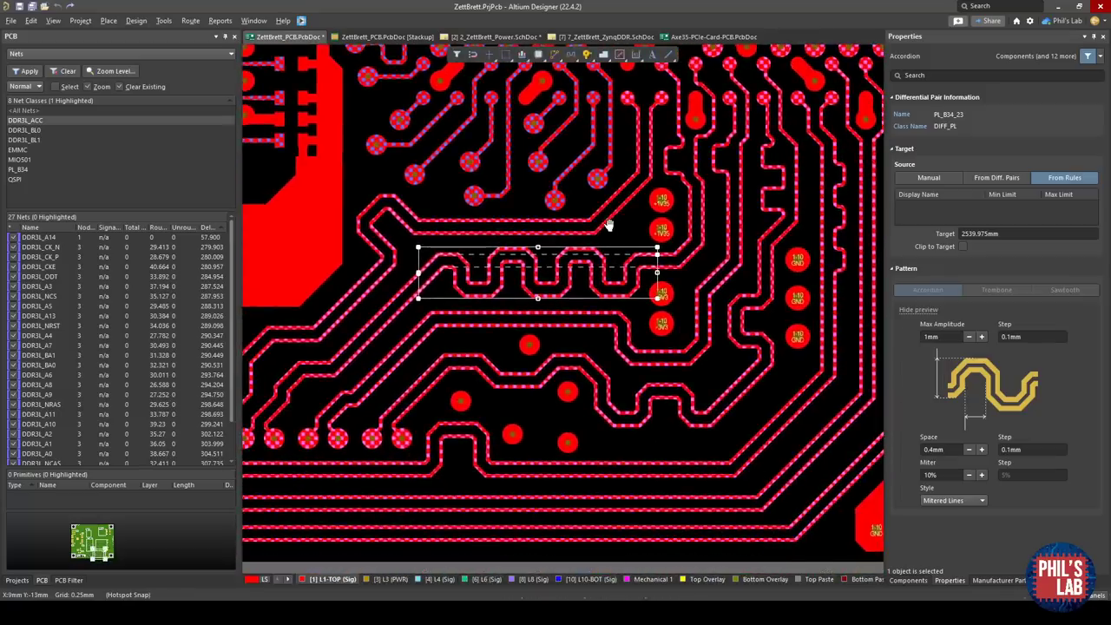
ctrl+scroll(423, 256, down, 2)
right_drag(423, 255, 524, 348)
ctrl+scroll(658, 375, up, 4)
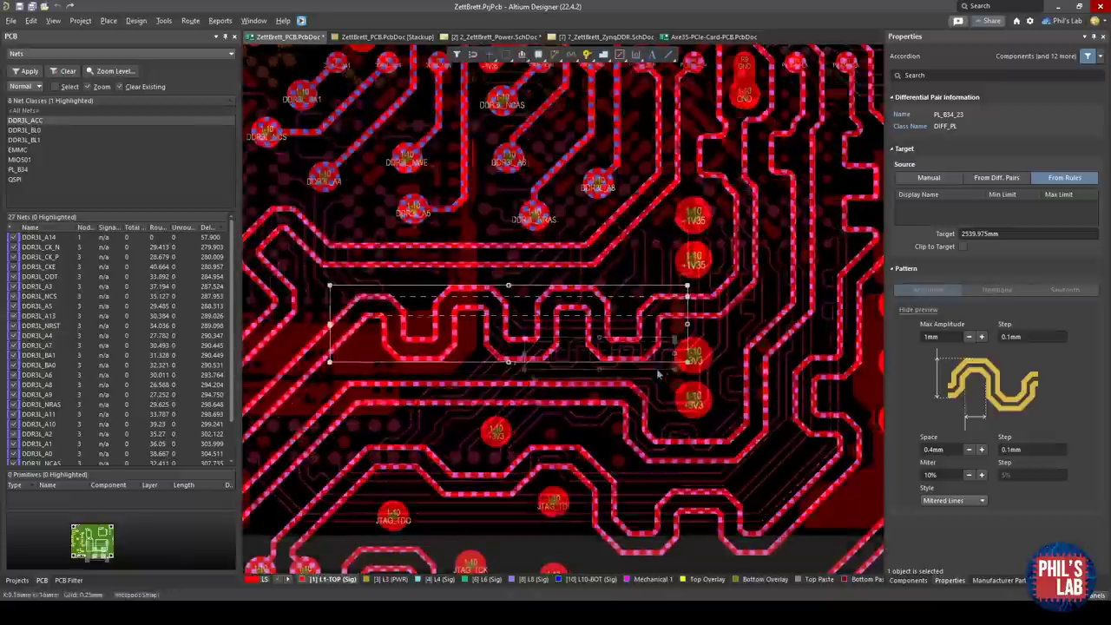
key(Delete)
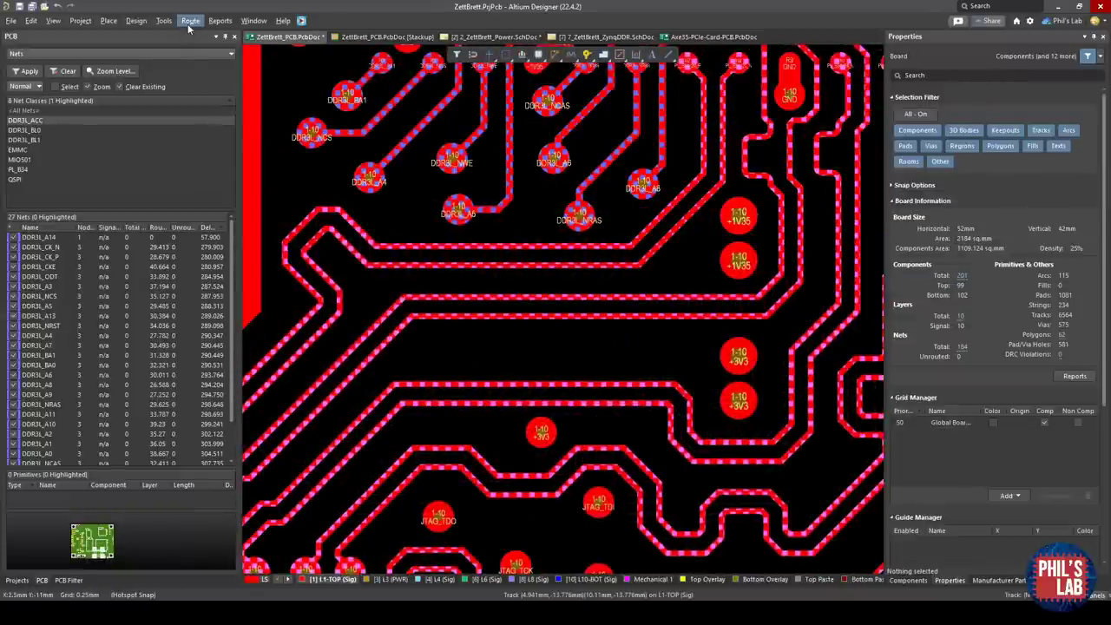
- Add a differential pair length-tuning accordion along the horizontal run of PL_B34_23 and shrink its lower boundary toward the pair
click(191, 21)
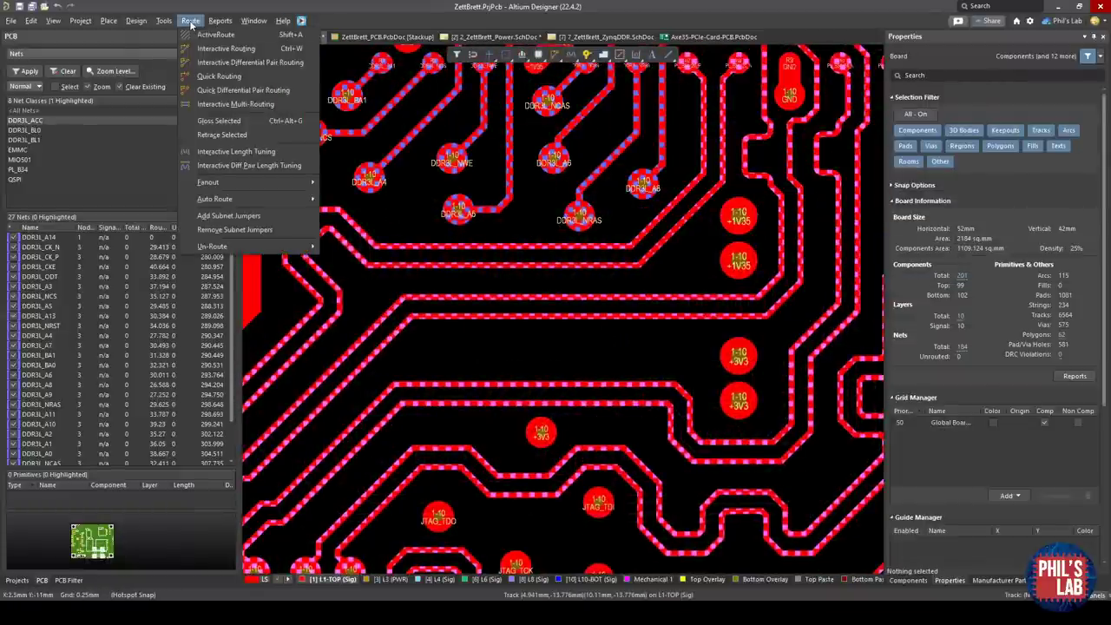
click(217, 166)
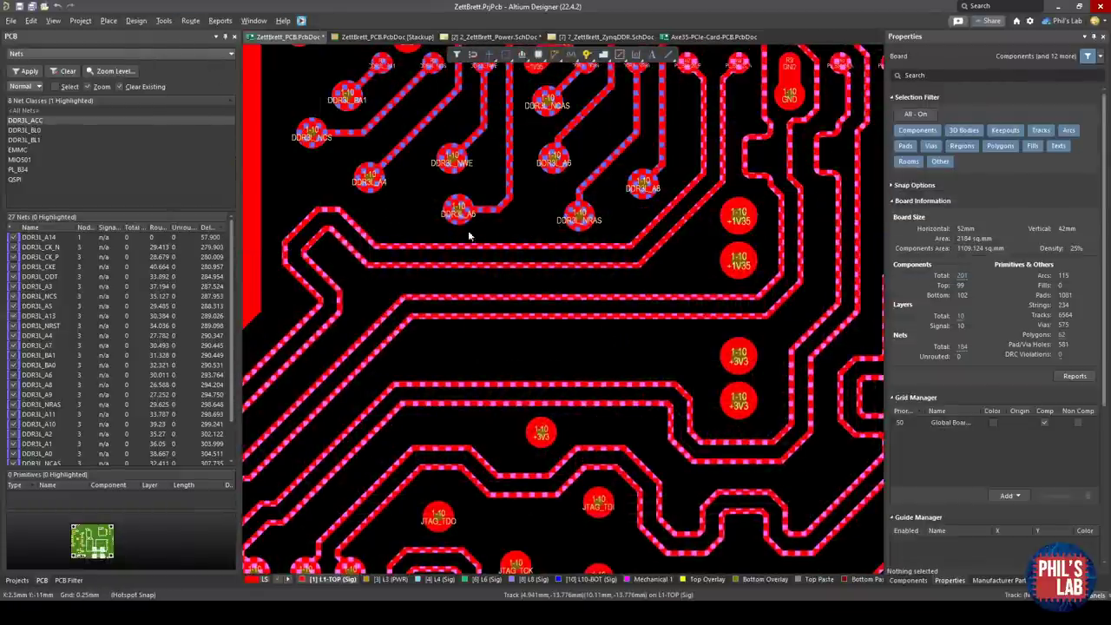
click(645, 302)
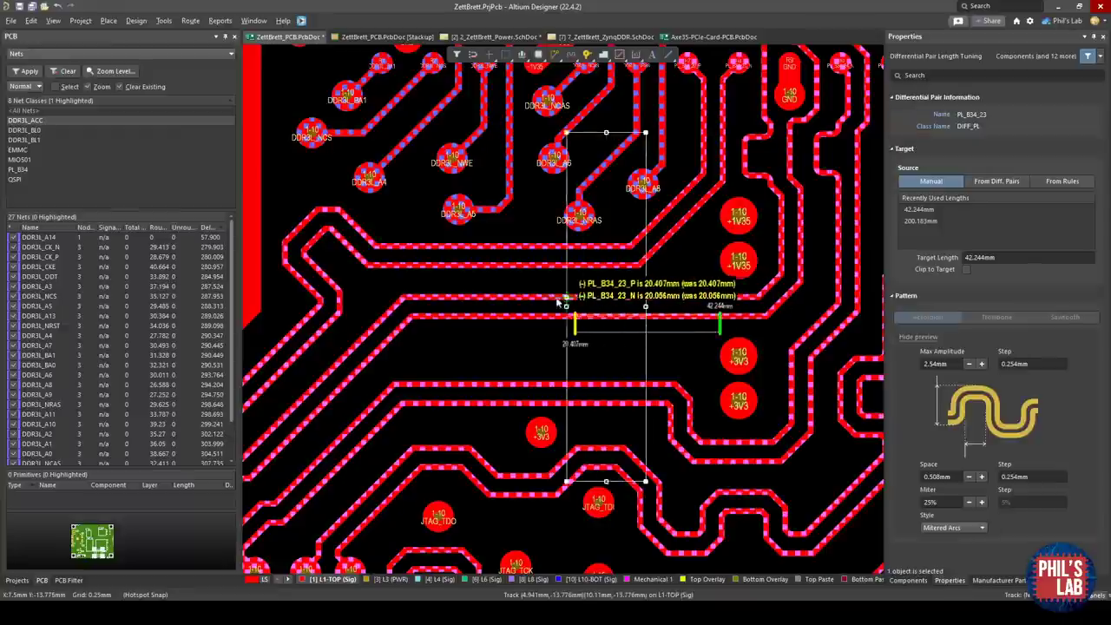
click(421, 300)
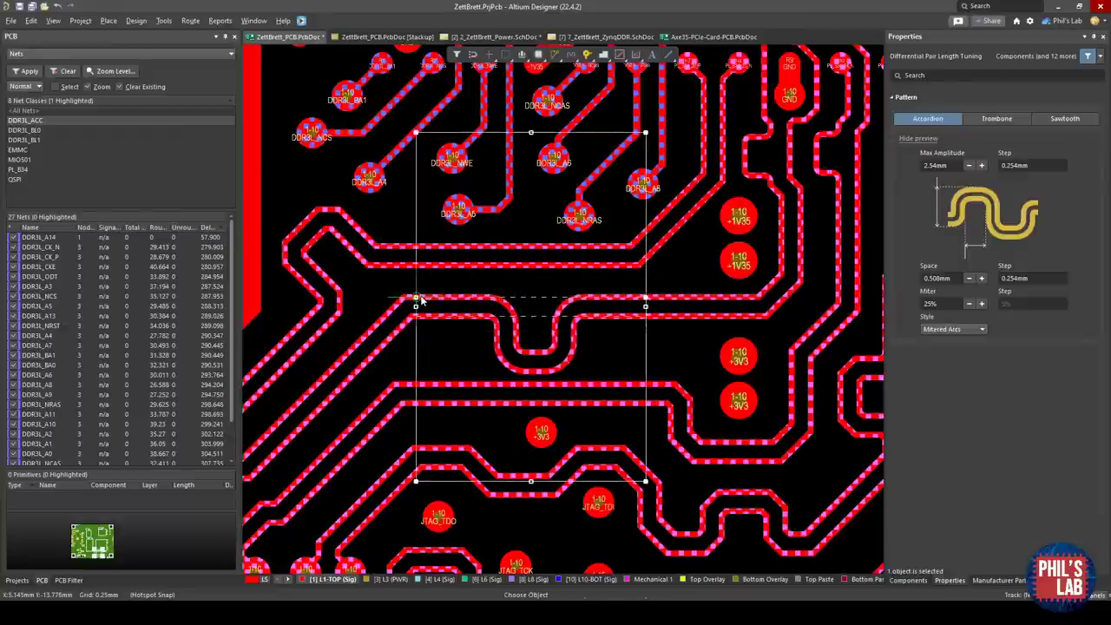
drag(532, 481, 546, 367)
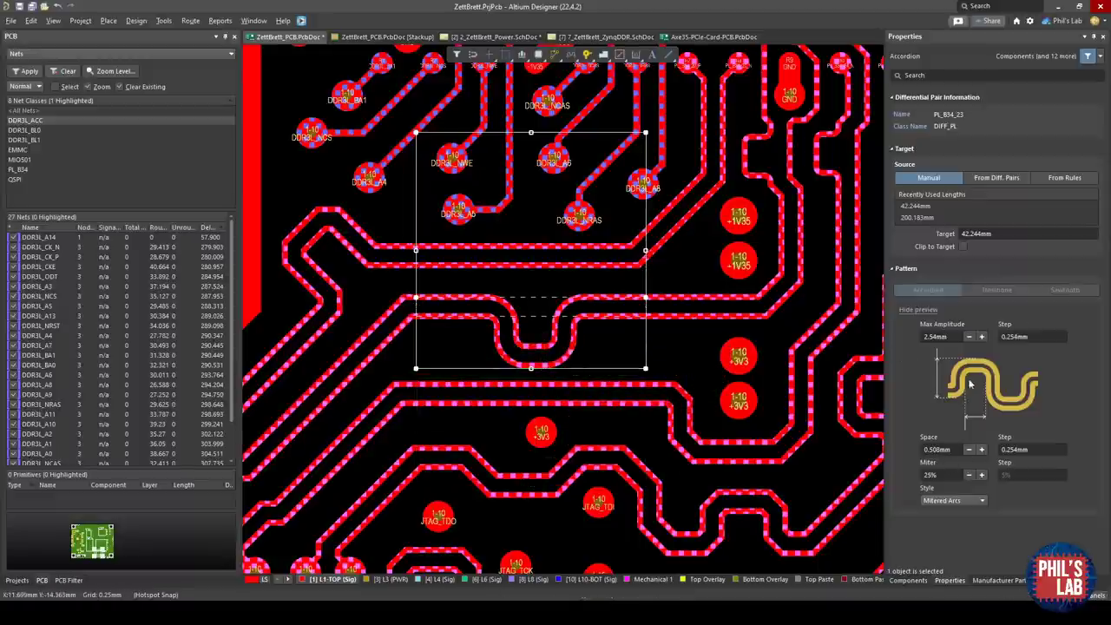
- Set the PL_B34_23 accordion's miter to 15% and extend its boundary along the pair to add more meanders
click(968, 503)
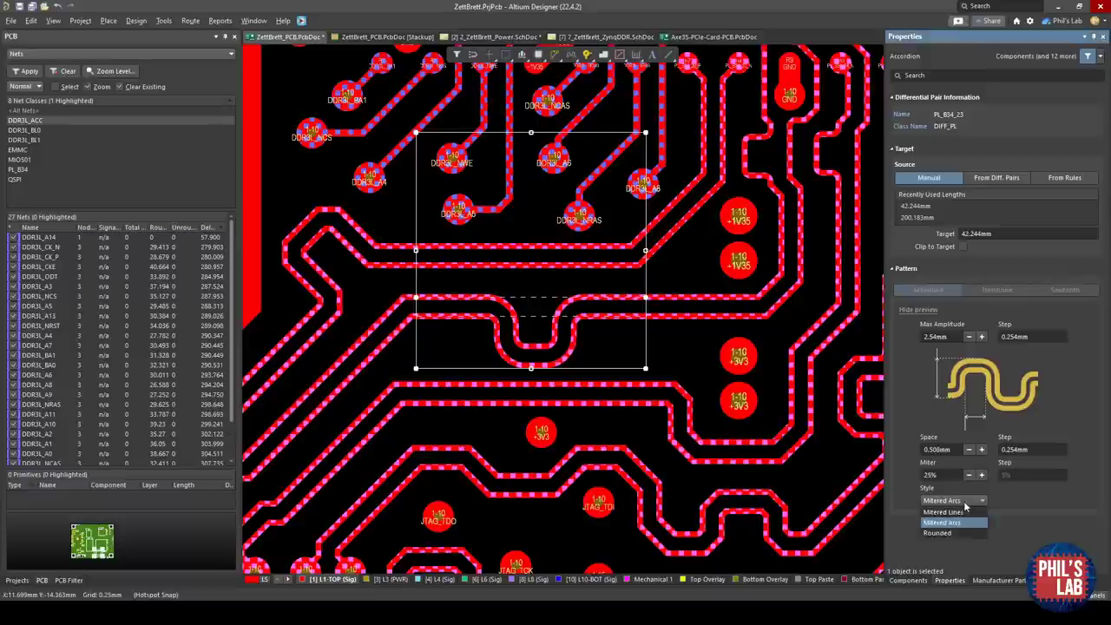
click(970, 480)
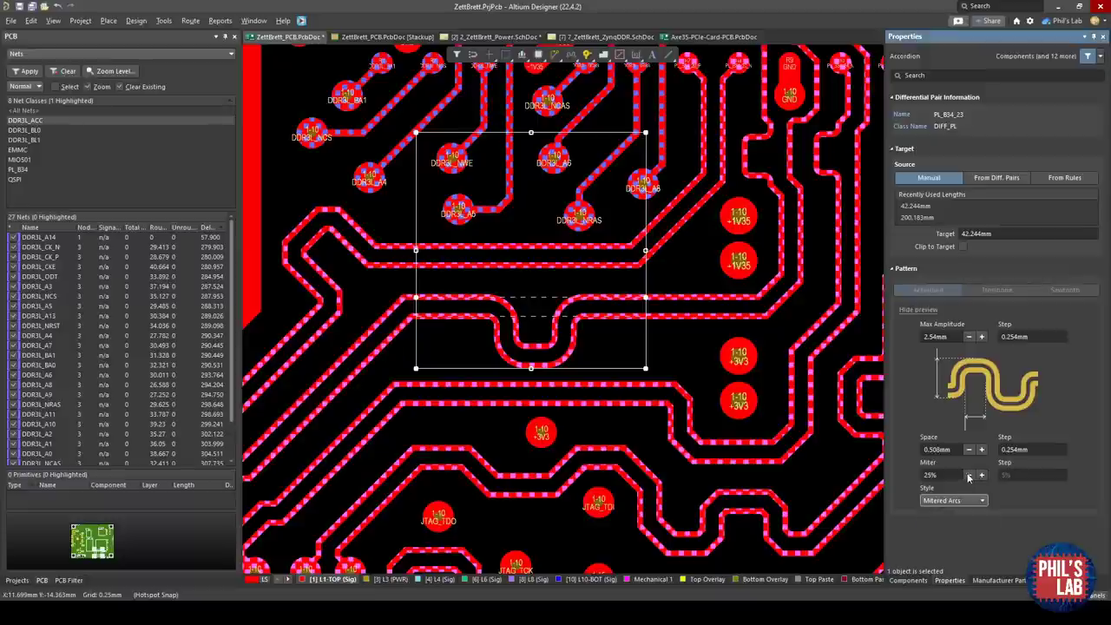
click(969, 475)
click(969, 475)
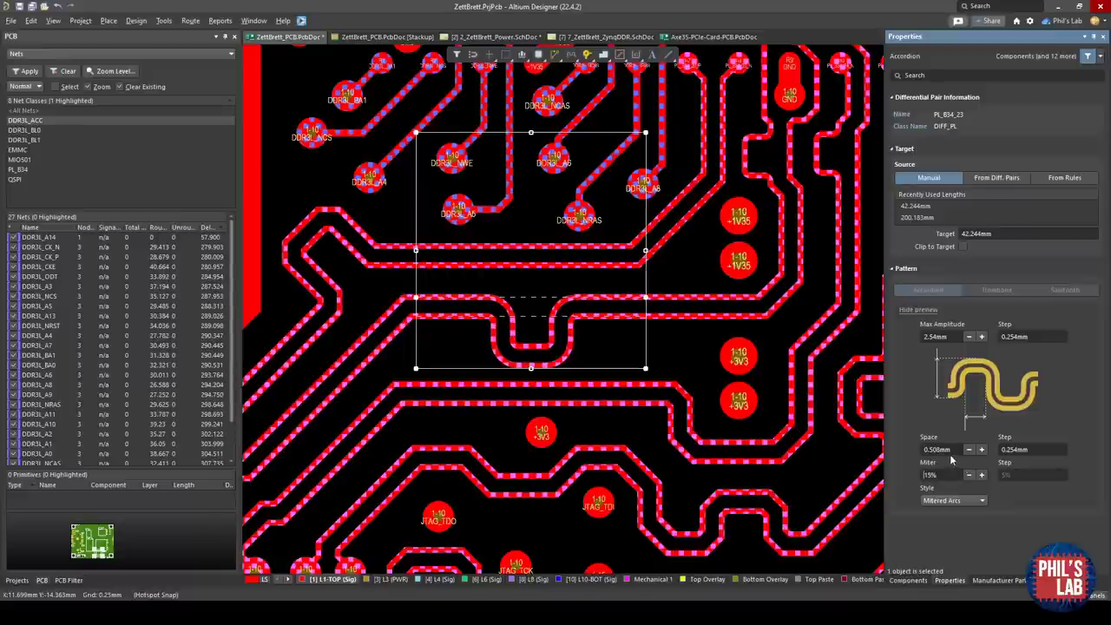
double_click(946, 450)
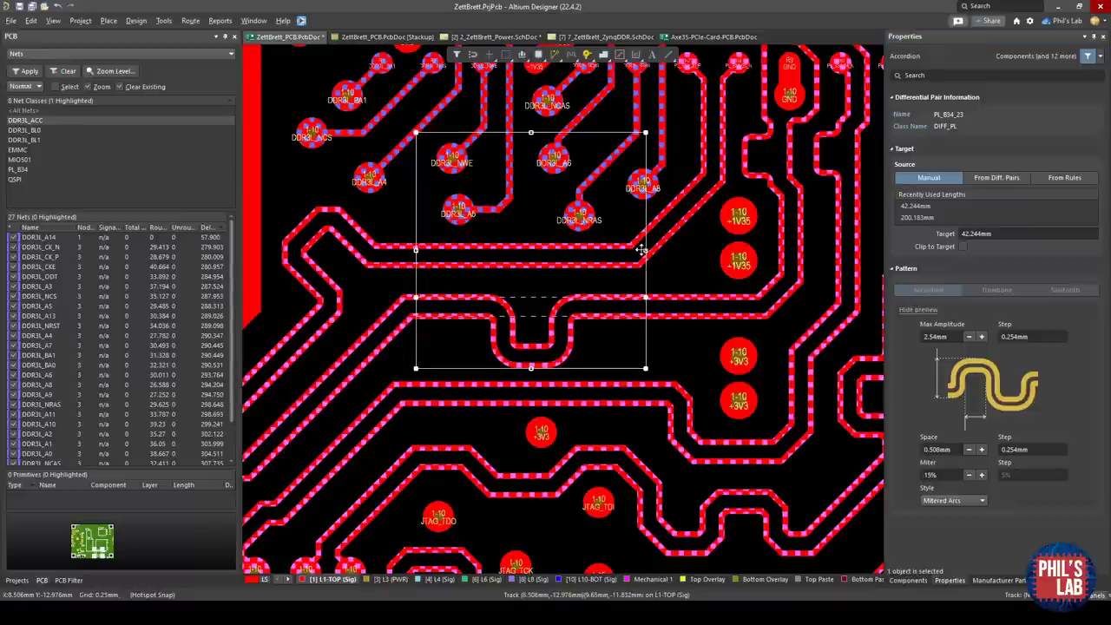
drag(645, 251, 739, 270)
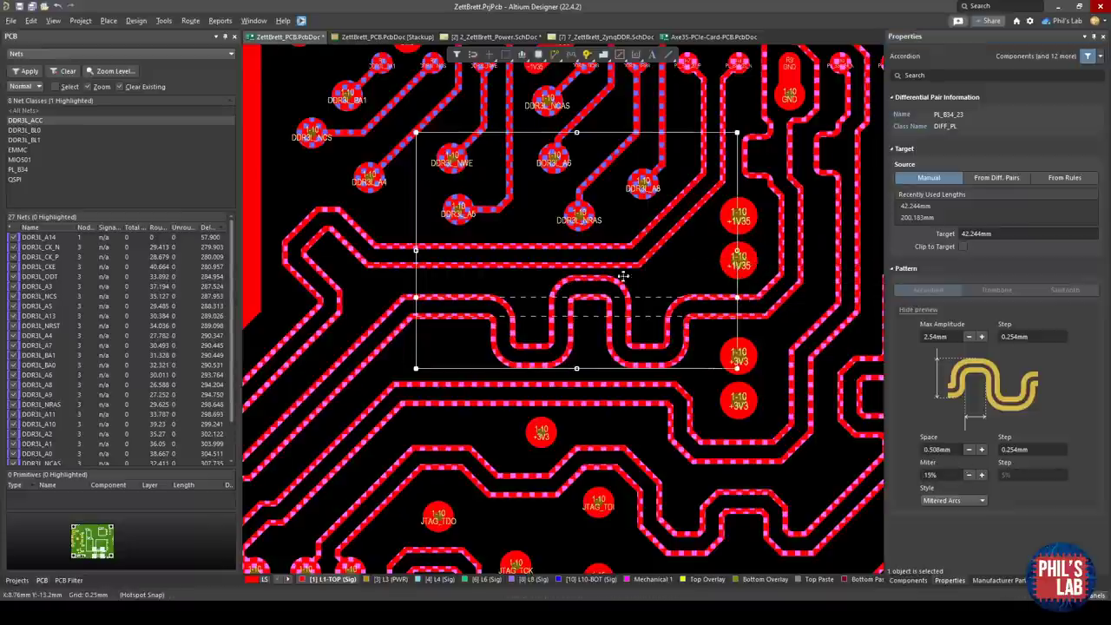
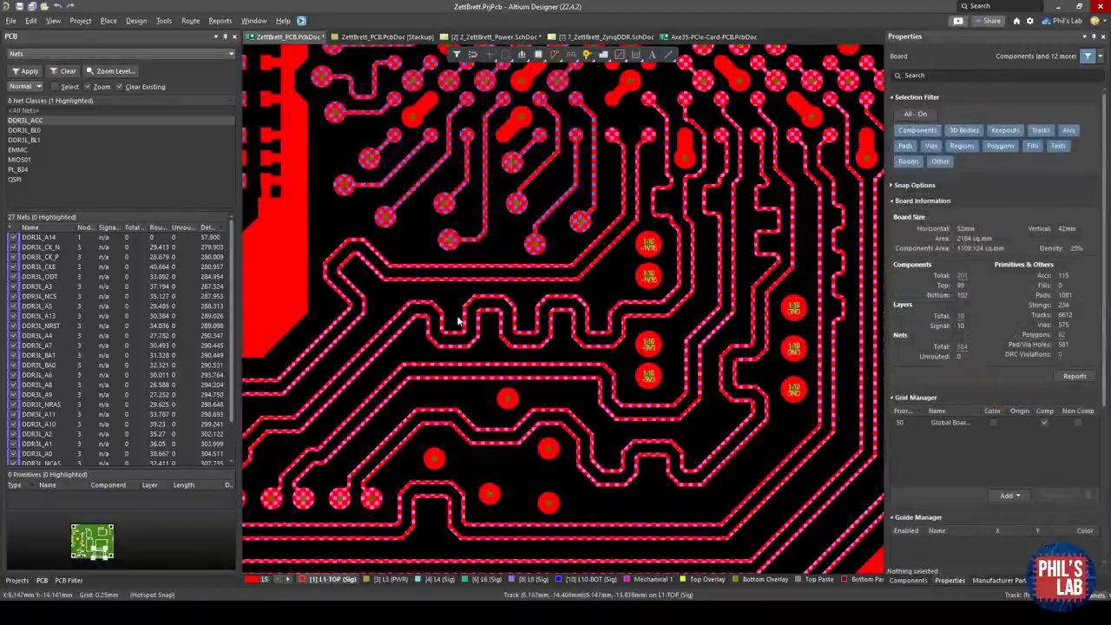
- Delete the existing length-tuning accordion from the PL_B34_17_N trace on L1-TOP
right_drag(764, 330, 558, 367)
ctrl+scroll(639, 295, up, 2)
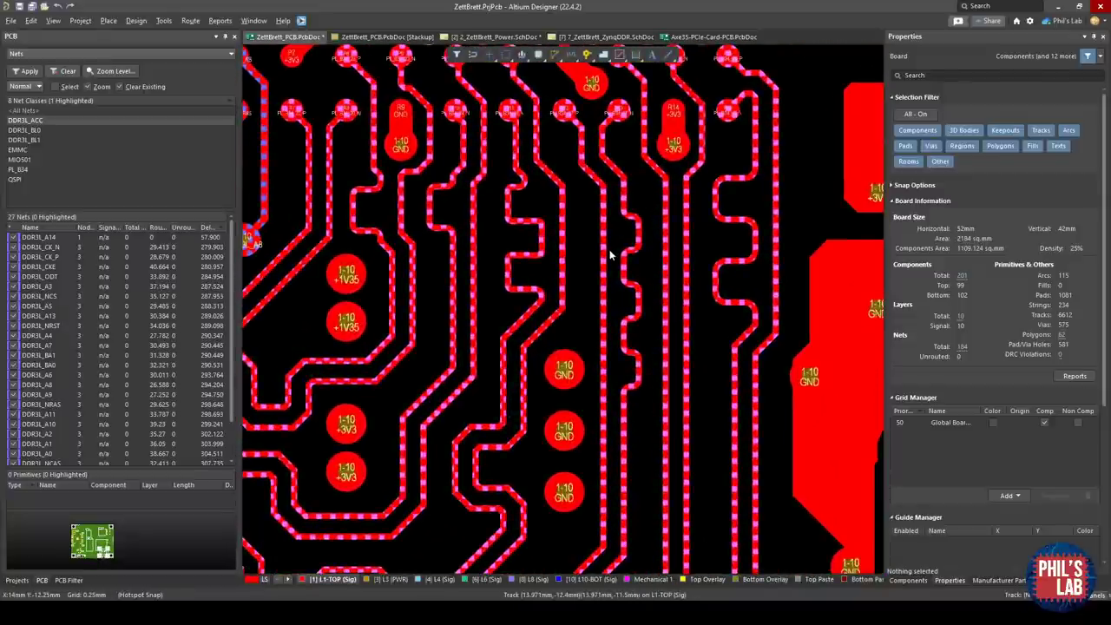
ctrl+scroll(571, 126, up, 2)
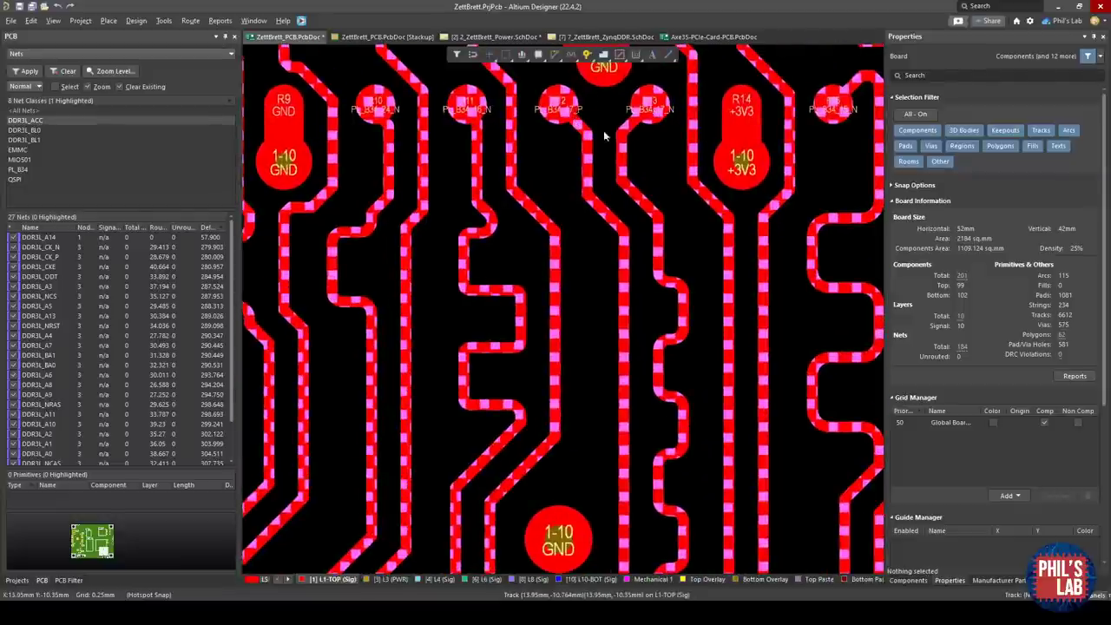
right_drag(640, 303, 583, 223)
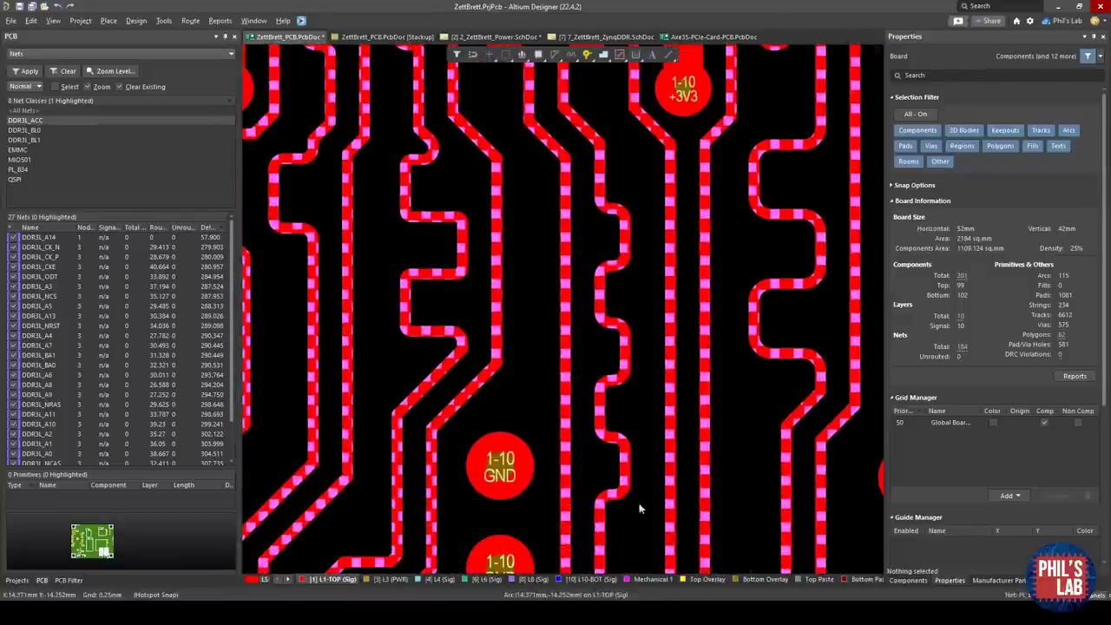
right_drag(612, 220, 613, 348)
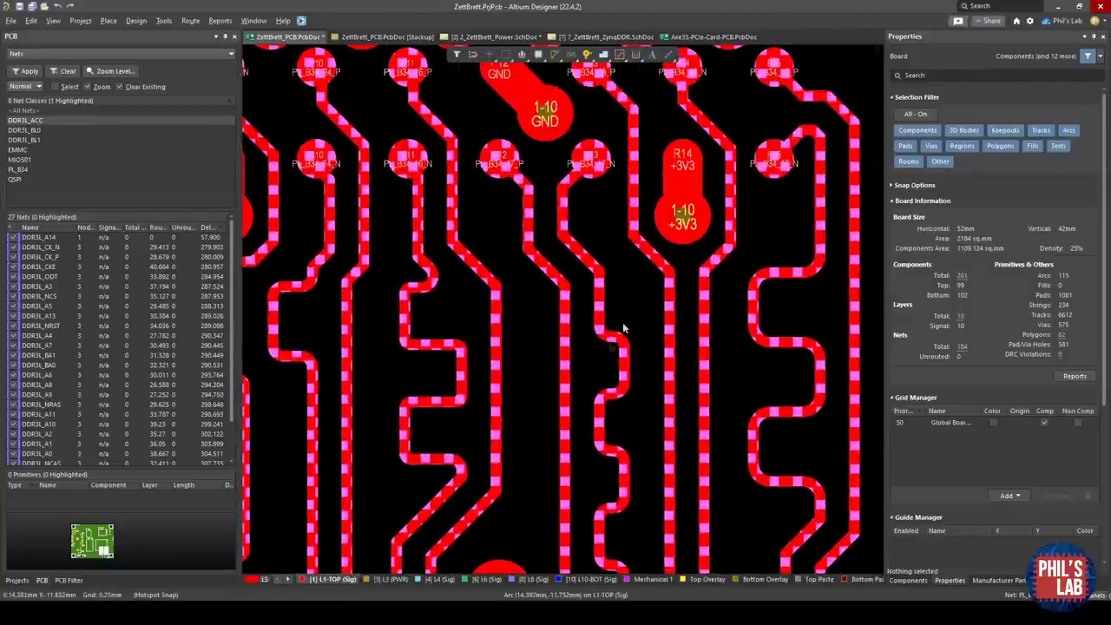
right_drag(620, 390, 608, 274)
click(609, 275)
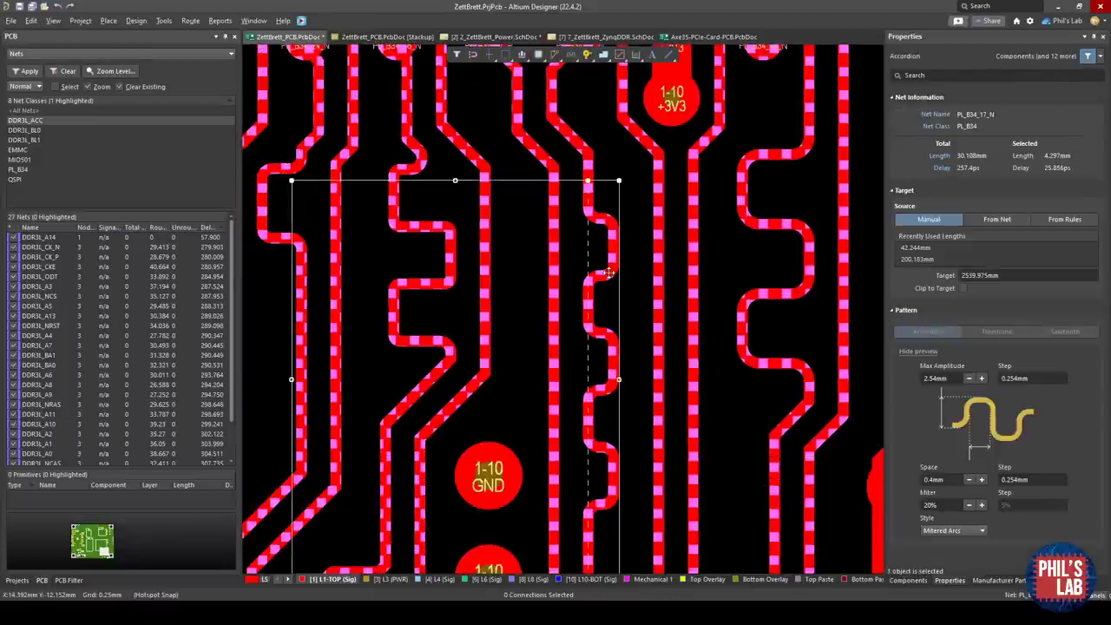
key(Delete)
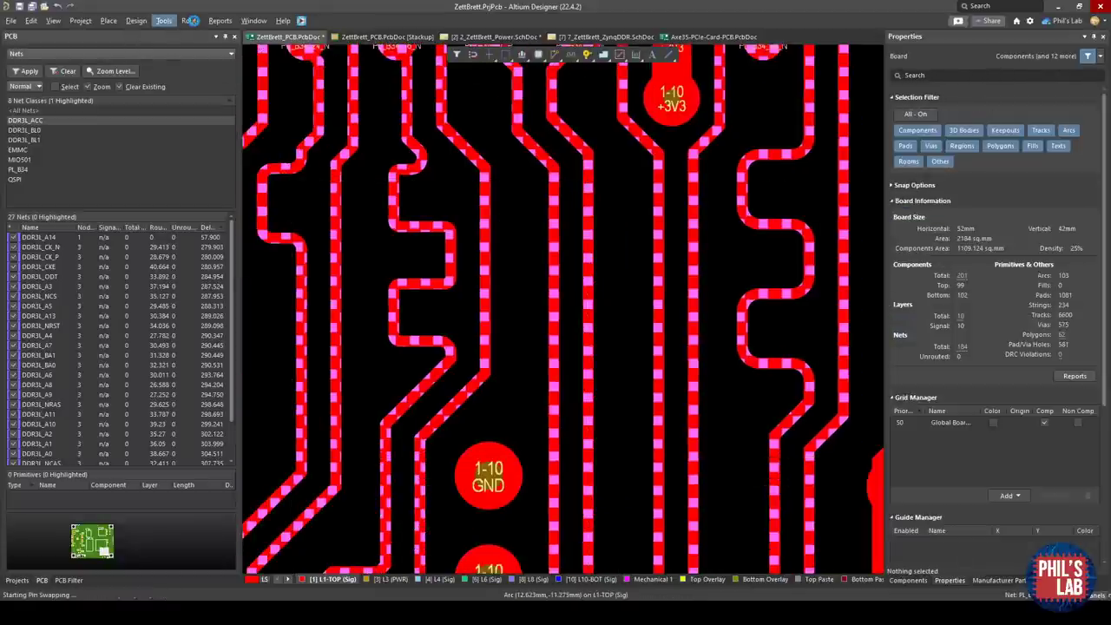
- Add a length-tuning accordion to the vertical run of PL_B34_17_N, extend its boundary along the trace and narrow its sides
click(190, 20)
click(234, 148)
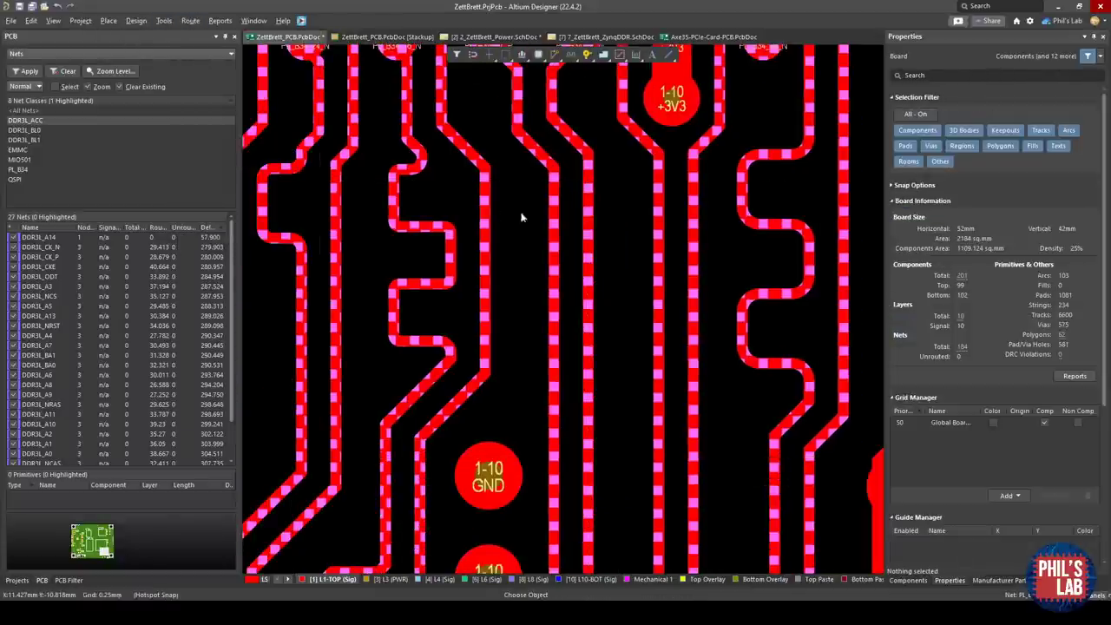
click(588, 202)
click(588, 488)
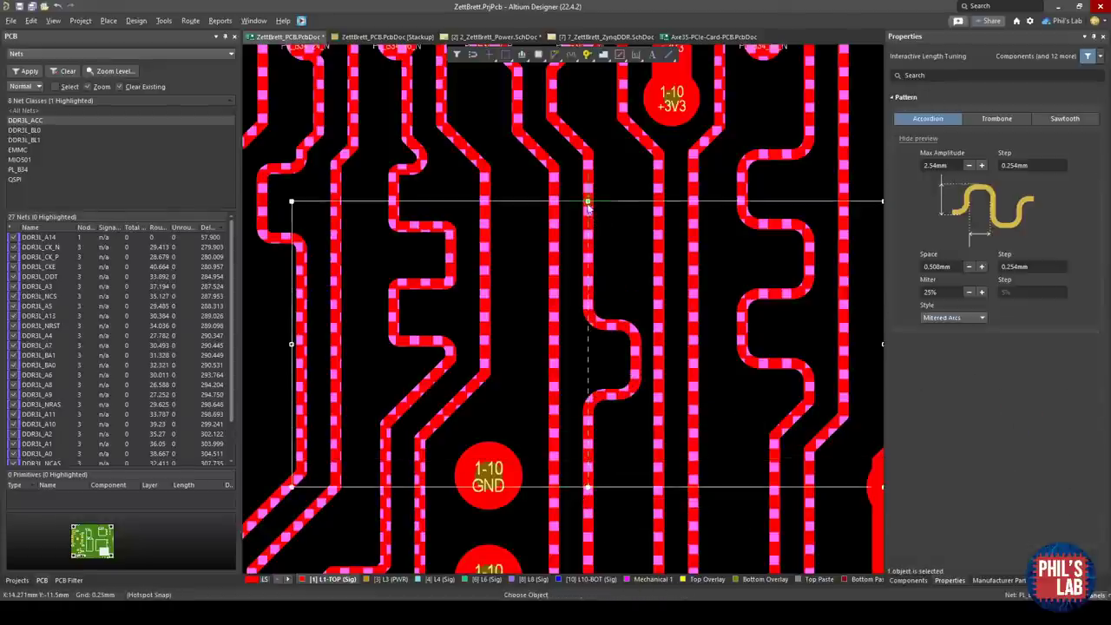
right_click(592, 203)
drag(590, 202, 596, 113)
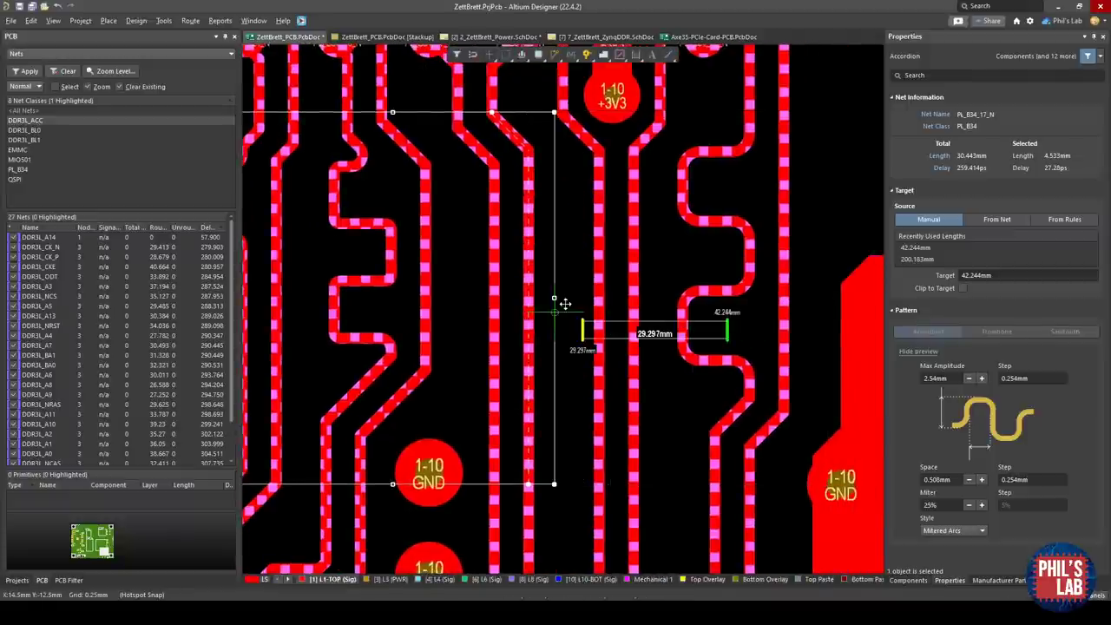
drag(572, 306, 597, 306)
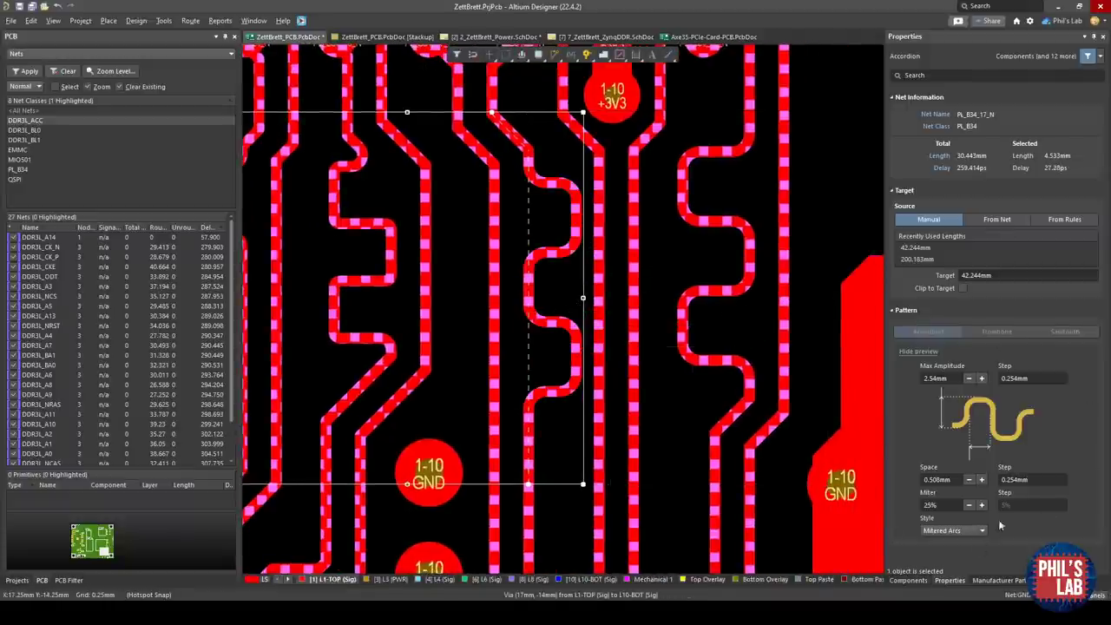
- Review the delays of the DDR3L_ACC nets and the routing between the DDR3L memory and the Zynq on L1-TOP
ctrl+scroll(611, 397, down, 1)
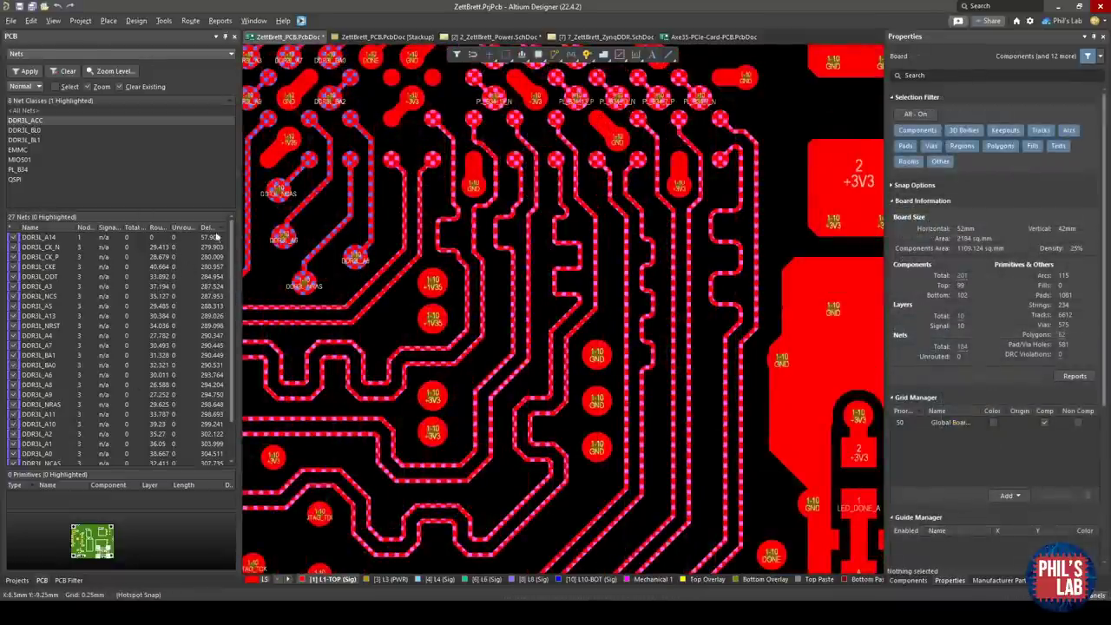
scroll(176, 317, down, 2)
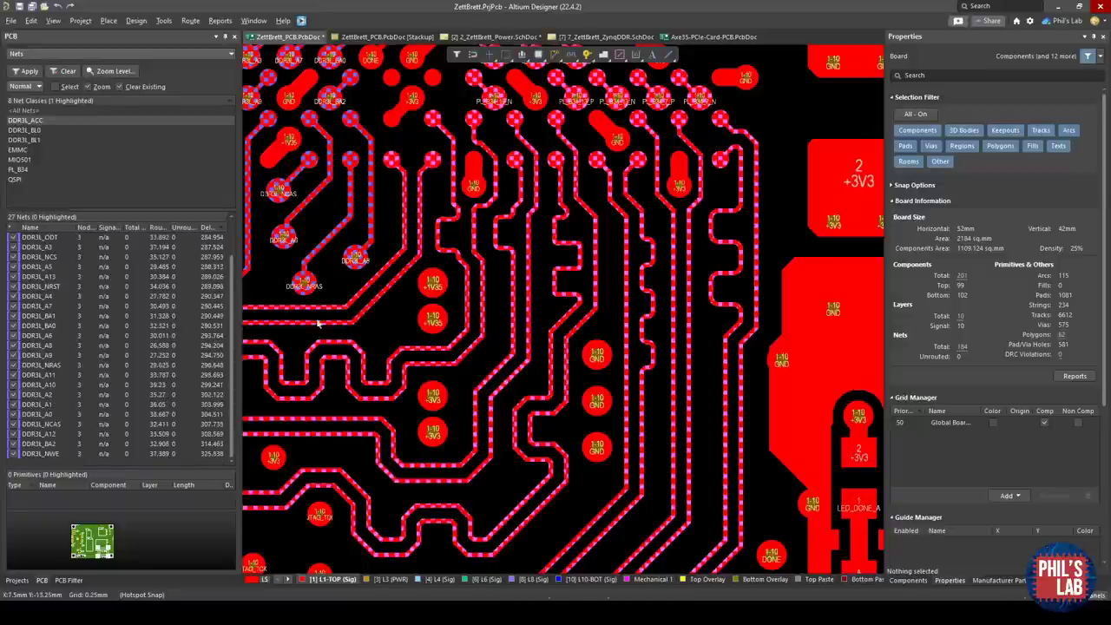
right_drag(344, 319, 742, 352)
ctrl+scroll(386, 247, down, 3)
right_drag(385, 246, 580, 386)
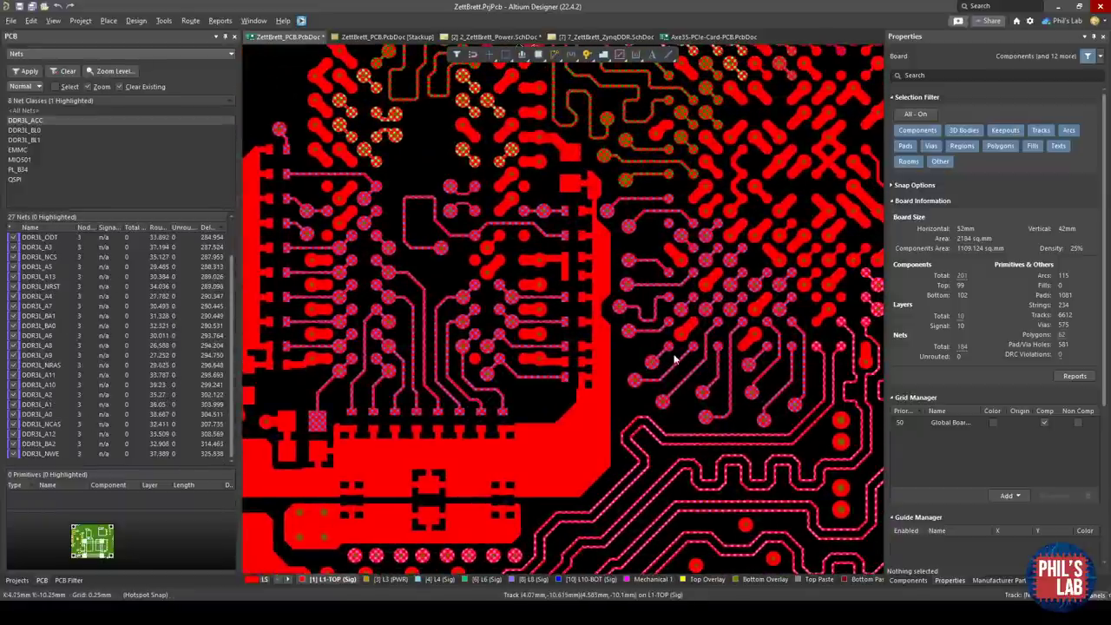
ctrl+scroll(620, 340, down, 2)
right_drag(791, 382, 712, 372)
right_drag(643, 299, 463, 399)
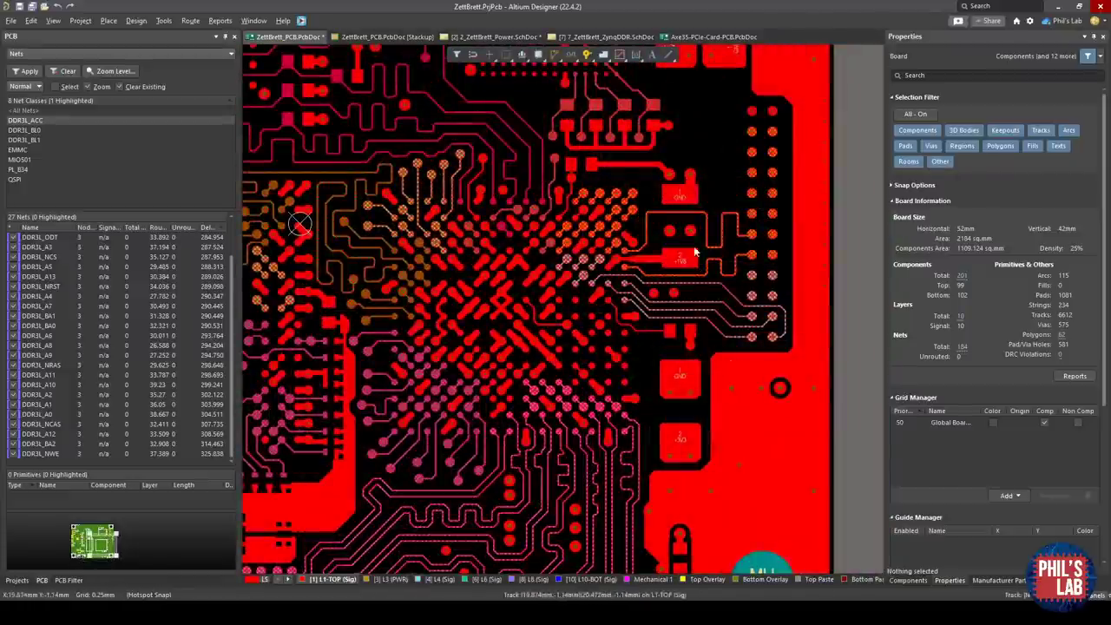
- Inspect the board in 3D, flip it to examine the PL connector on the underside, and return to the 2D layout
ctrl+shift+scroll(721, 248, down, 3)
key(3)
ctrl+scroll(717, 167, down, 5)
shift+right_drag(650, 228, 549, 230)
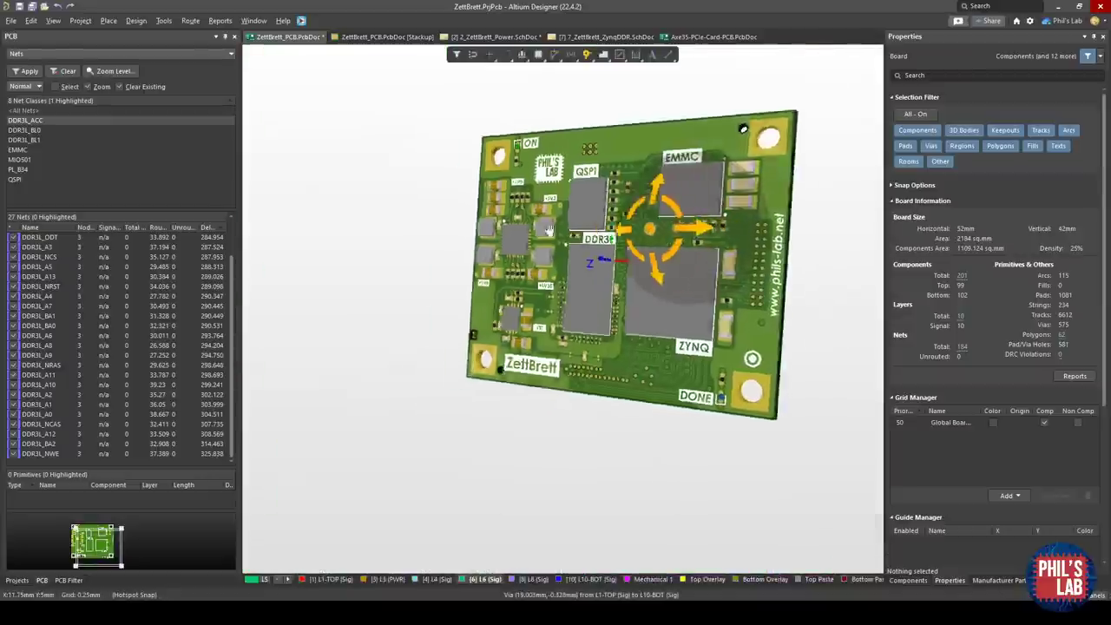
key(v)
key(b)
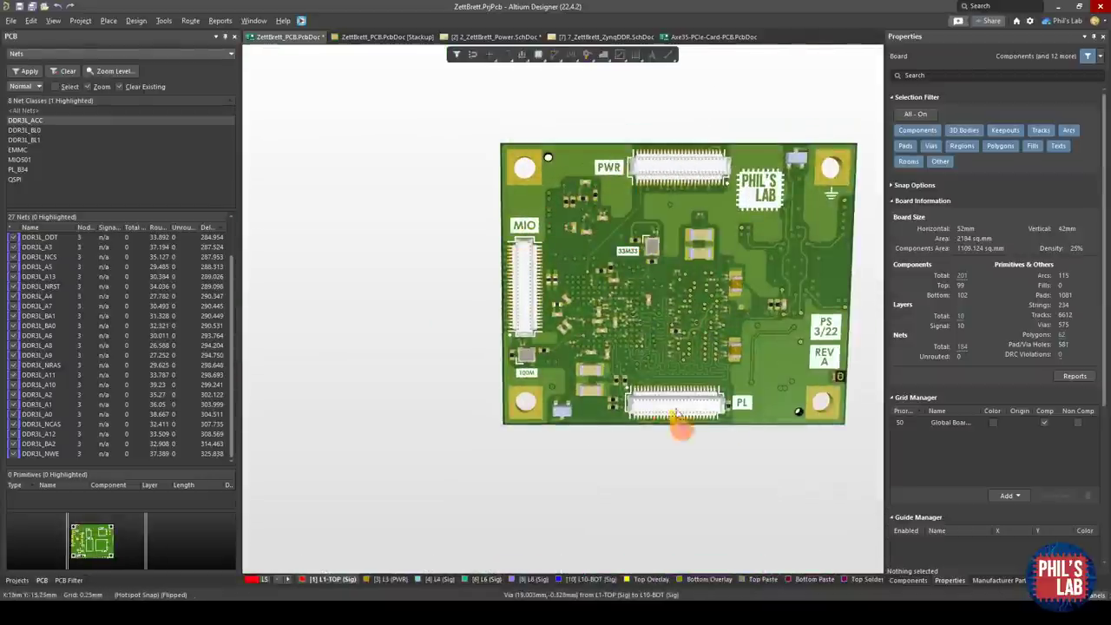
key(shift)
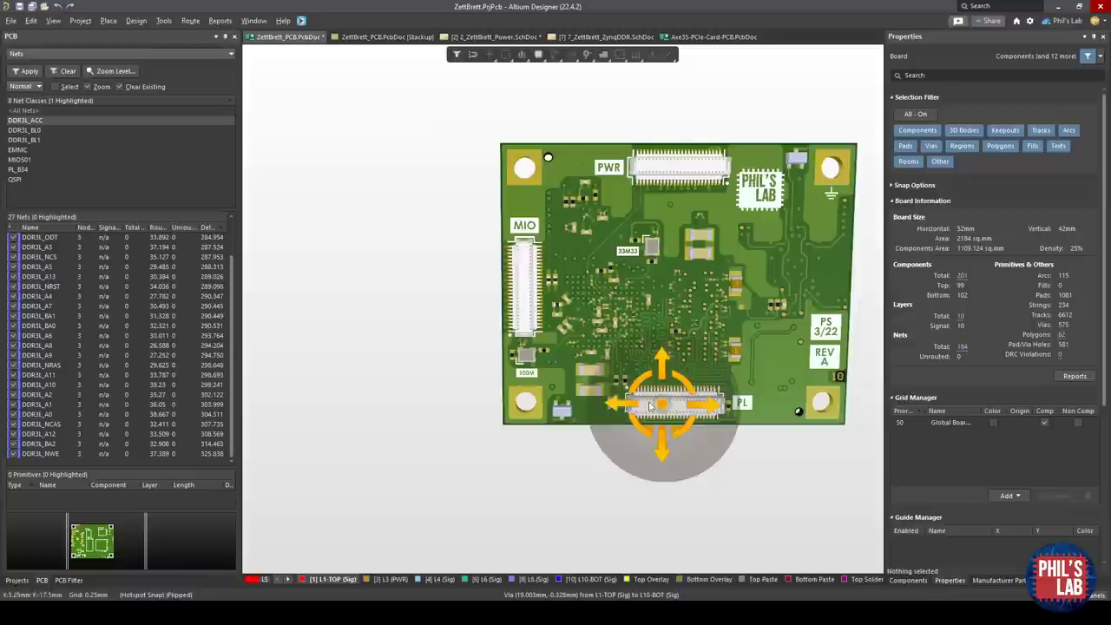
key(2)
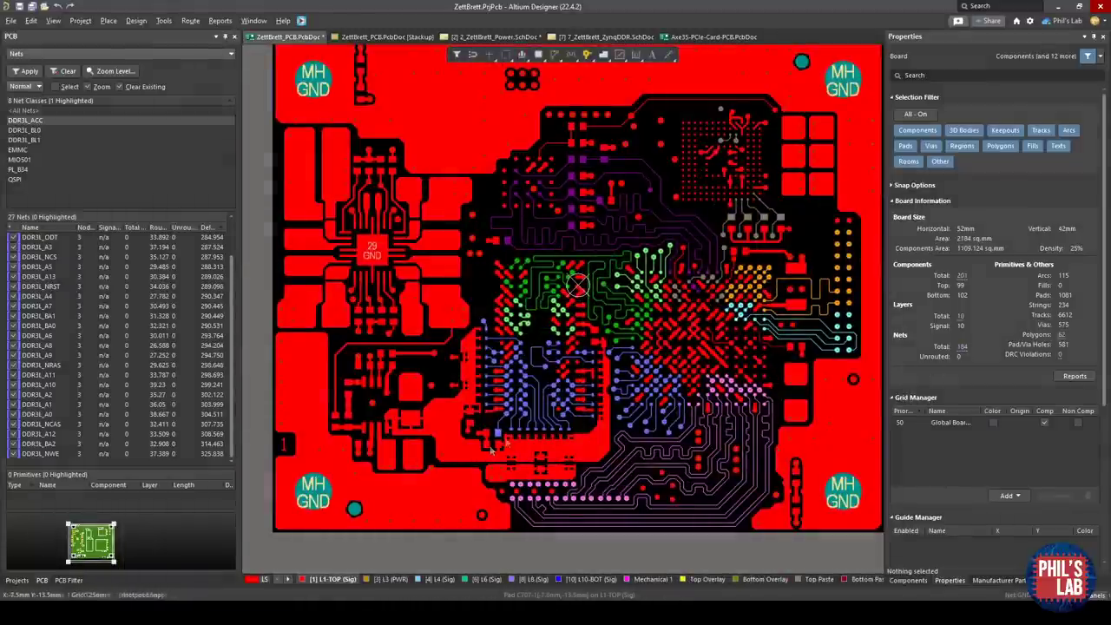
- Examine the DDR3L termination resistors around the memory chip and their +0V675 copper area on L1-TOP in 2D and 3D
ctrl+scroll(500, 440, up, 2)
ctrl+scroll(523, 390, up, 3)
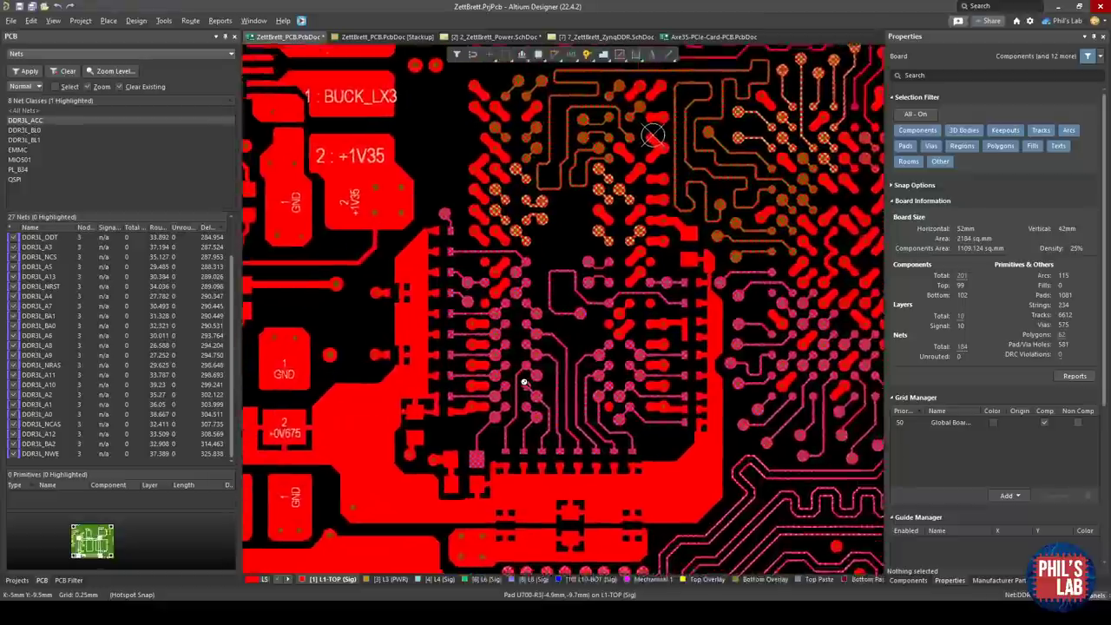
right_drag(677, 375, 639, 374)
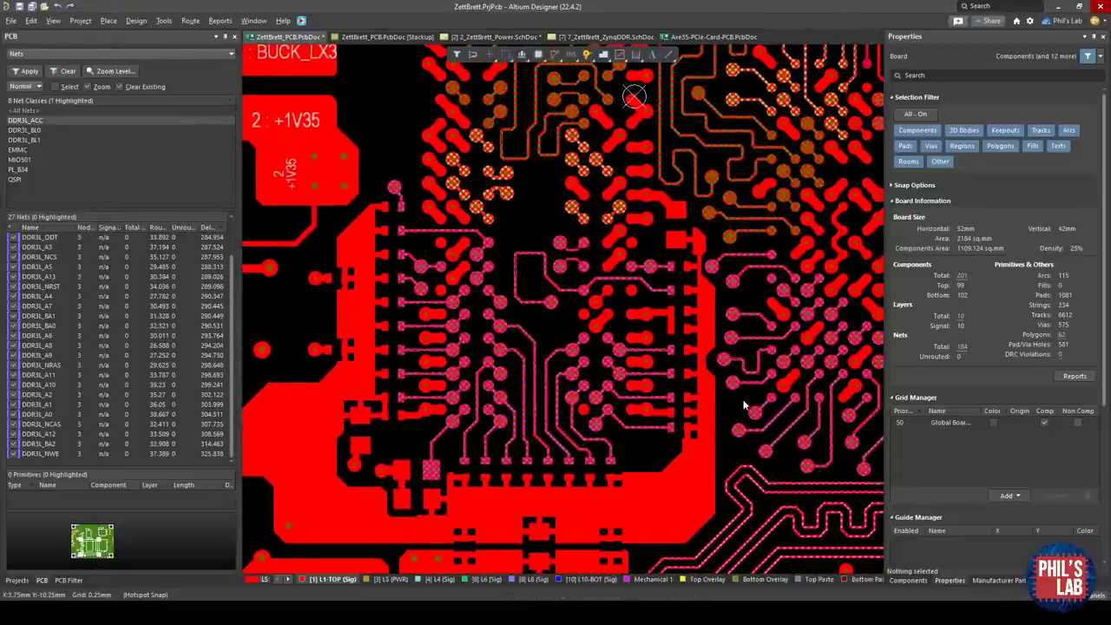
key(3)
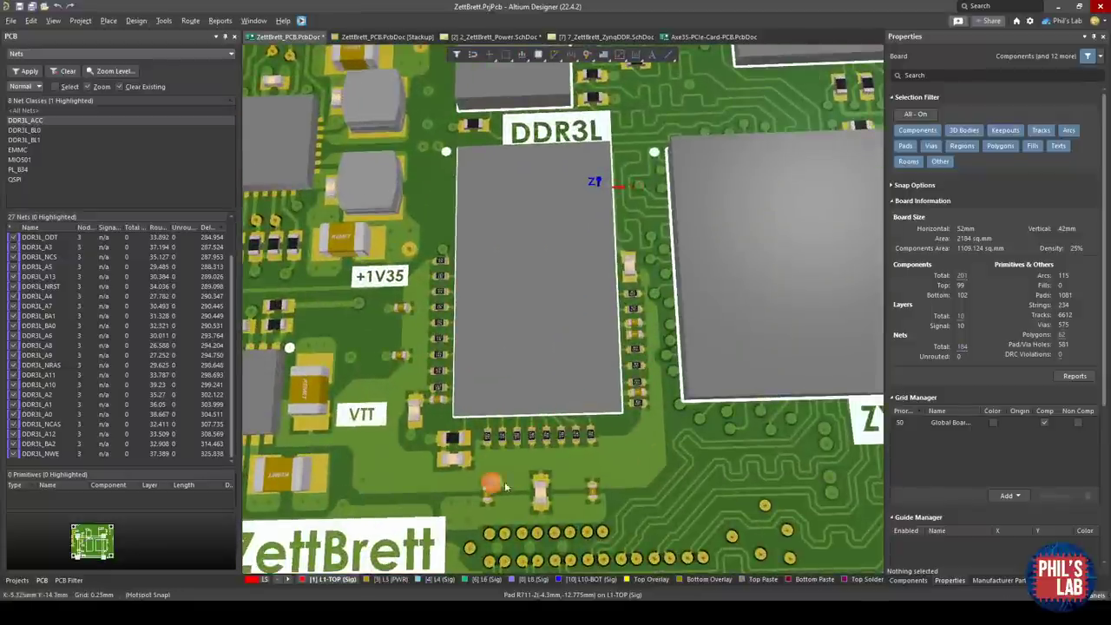
key(2)
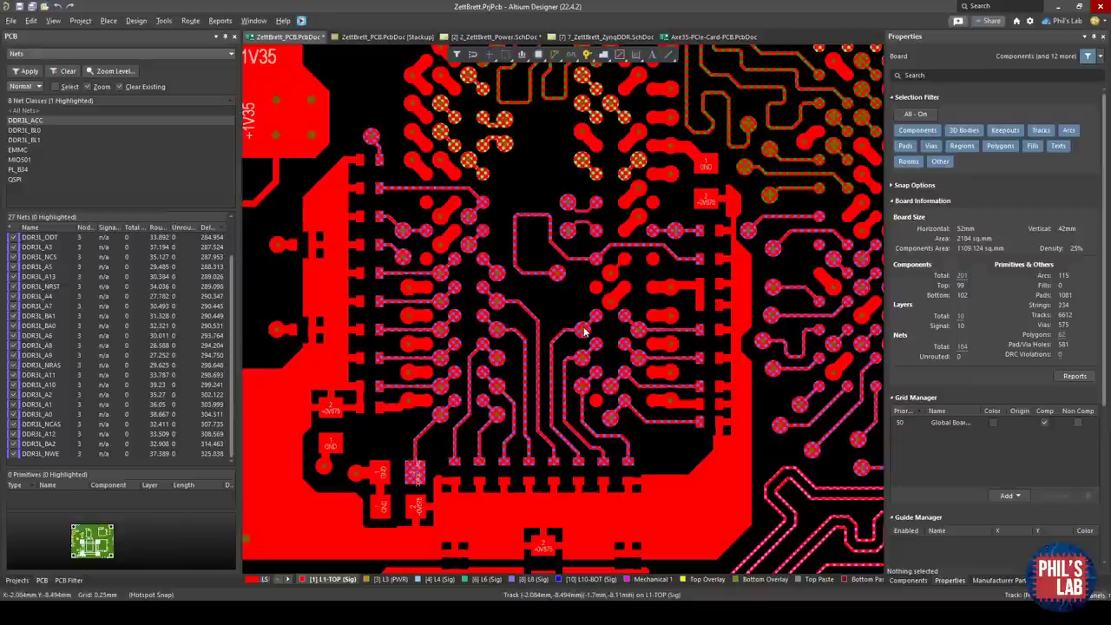
right_drag(421, 175, 439, 165)
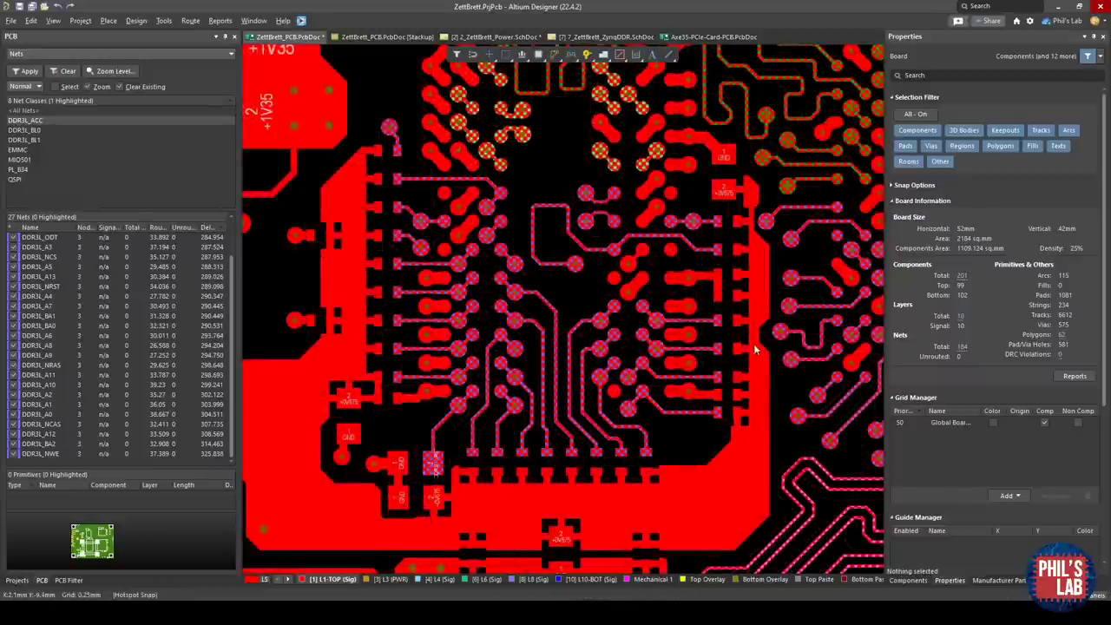
right_drag(468, 406, 553, 388)
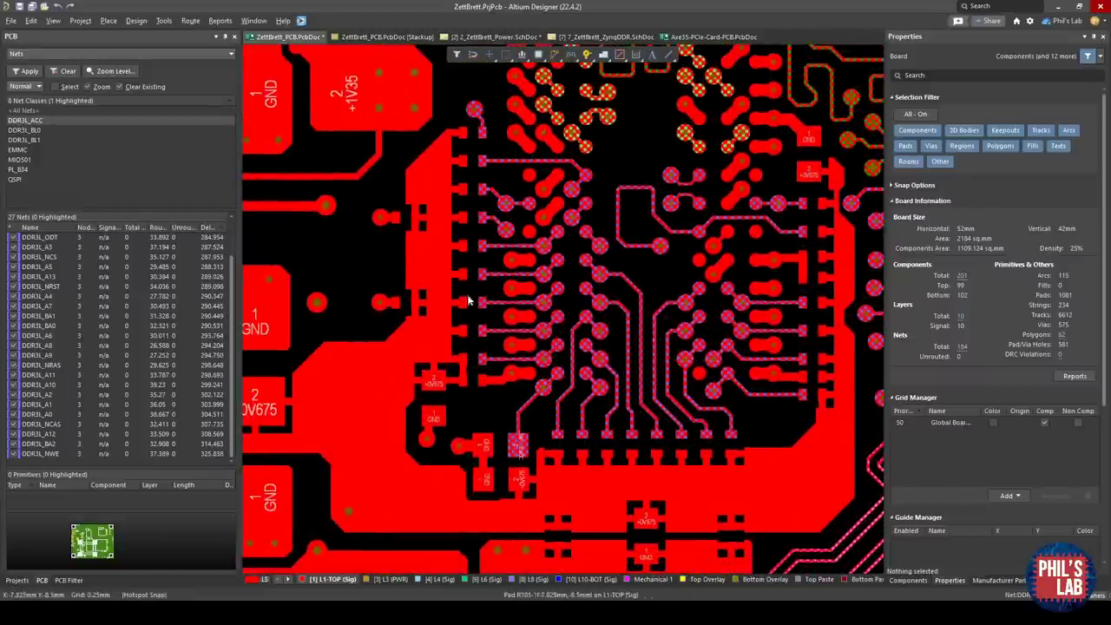
ctrl+scroll(441, 258, up, 5)
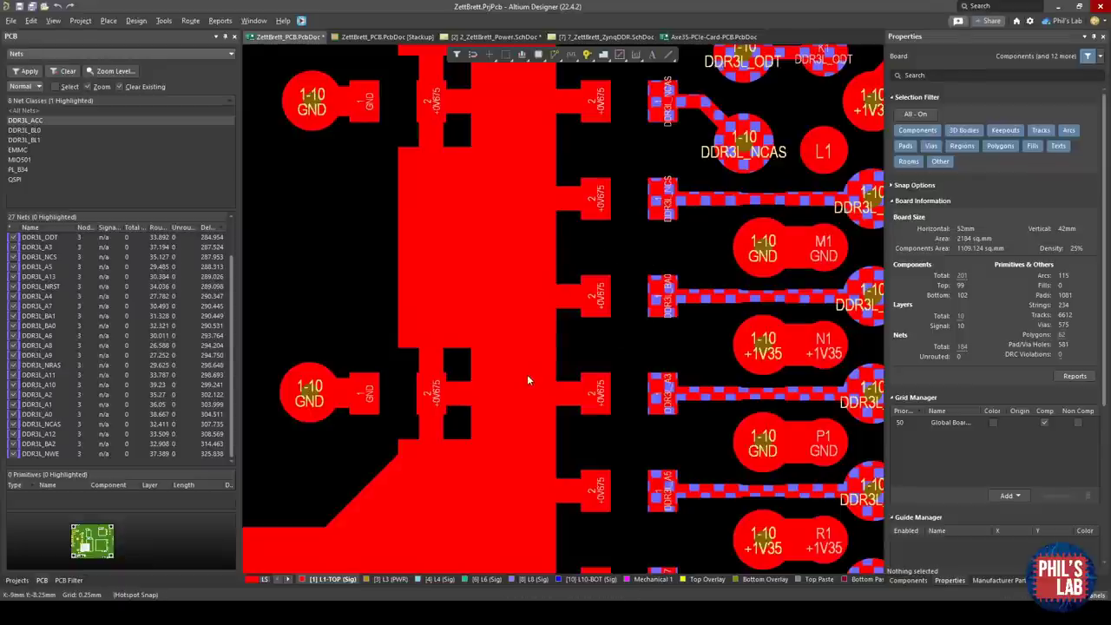
ctrl+scroll(527, 374, down, 5)
- Examine in 3D the VTT regulator, its capacitors and the copper path around the DDR3L termination resistors, and return to the 2D layout
key(3)
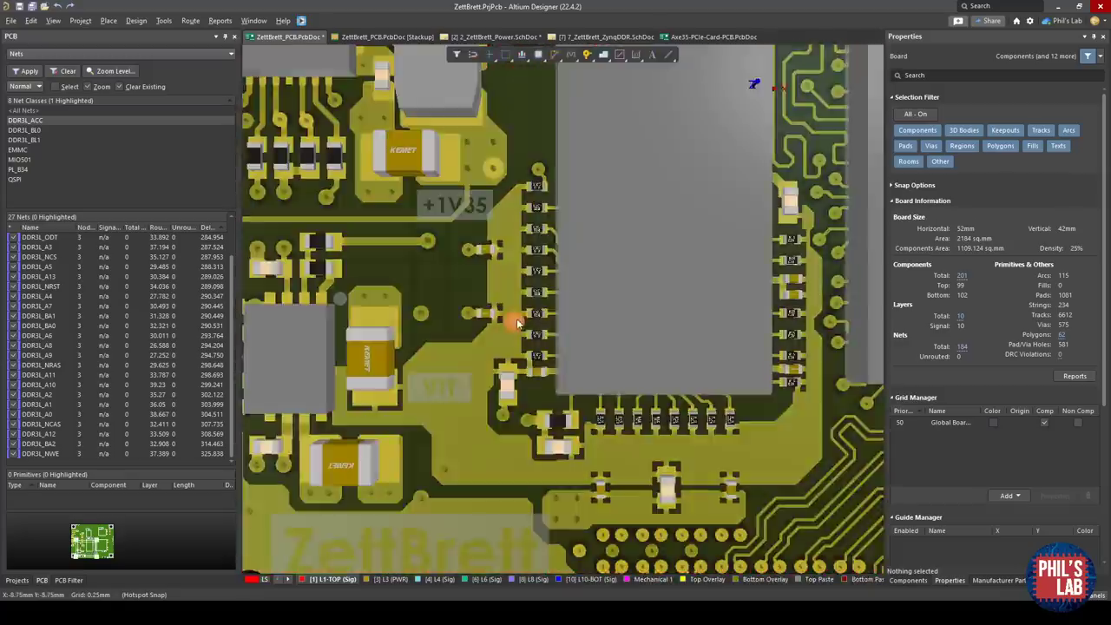
right_drag(494, 359, 379, 406)
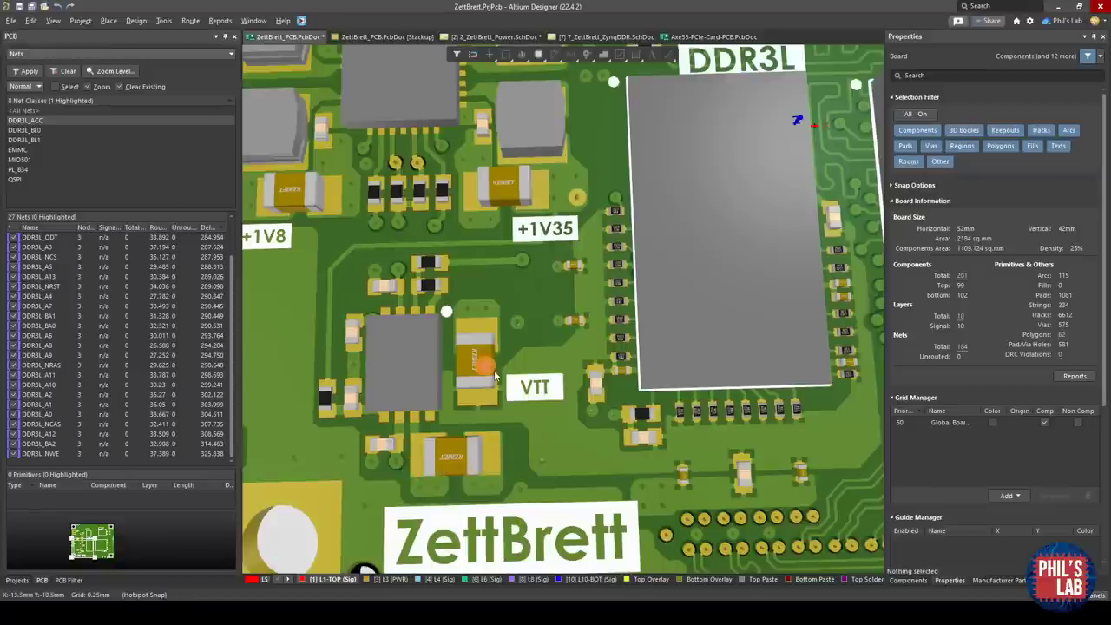
right_drag(522, 455, 465, 448)
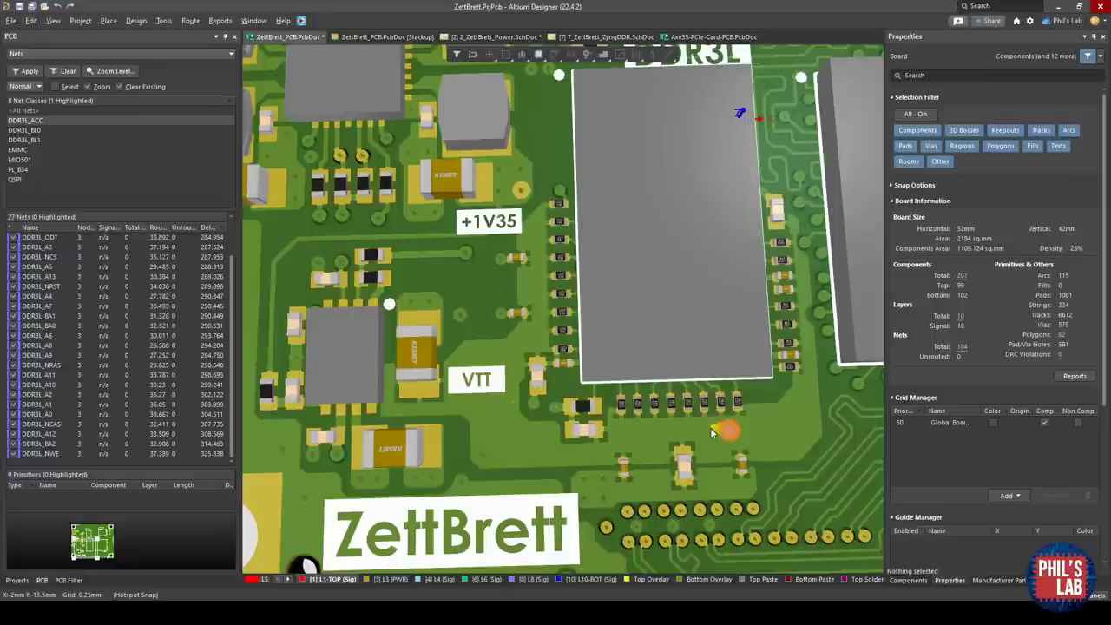
right_drag(605, 424, 549, 405)
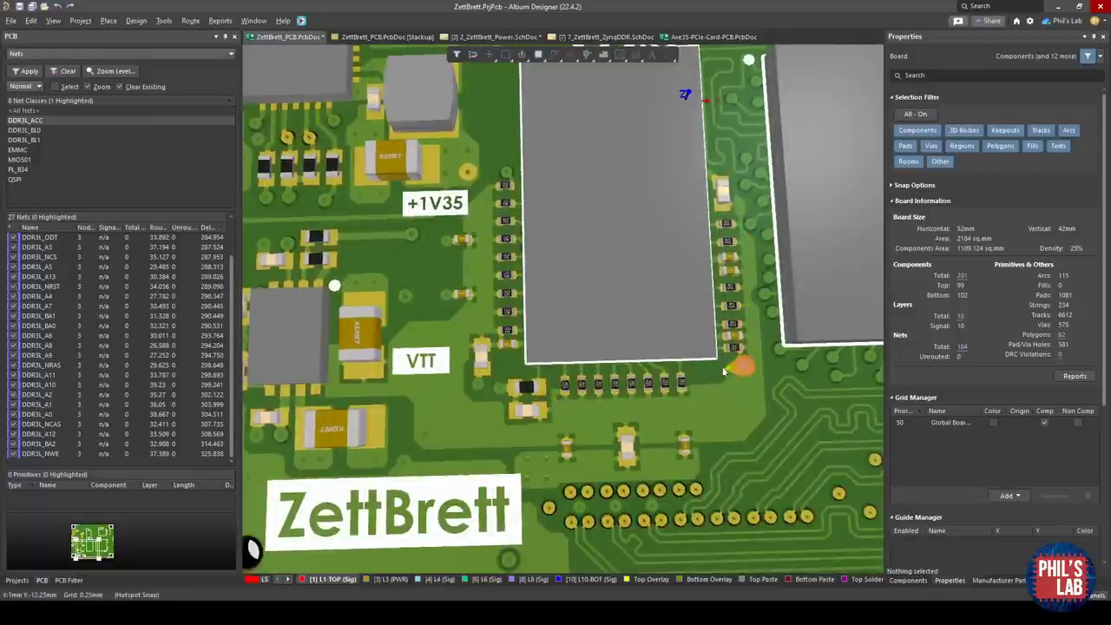
shift+right_drag(577, 233, 565, 247)
key(2)
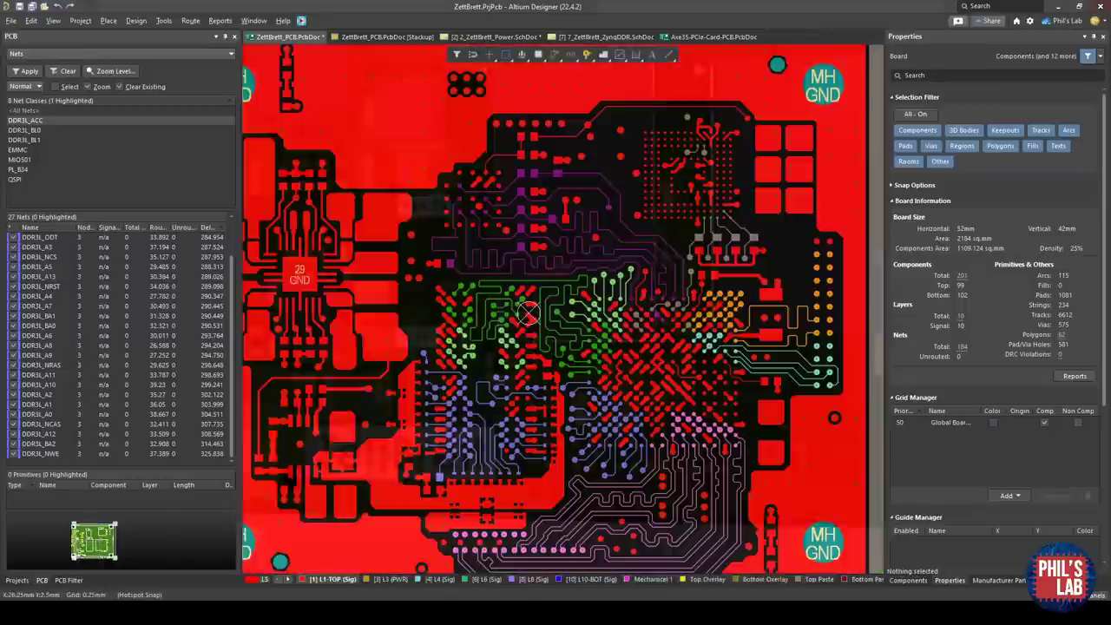
- Examine the eMMC fan-out and series resistors on L1-TOP, and check the eMMC placement near the Zynq in 3D
ctrl+scroll(708, 345, up, 3)
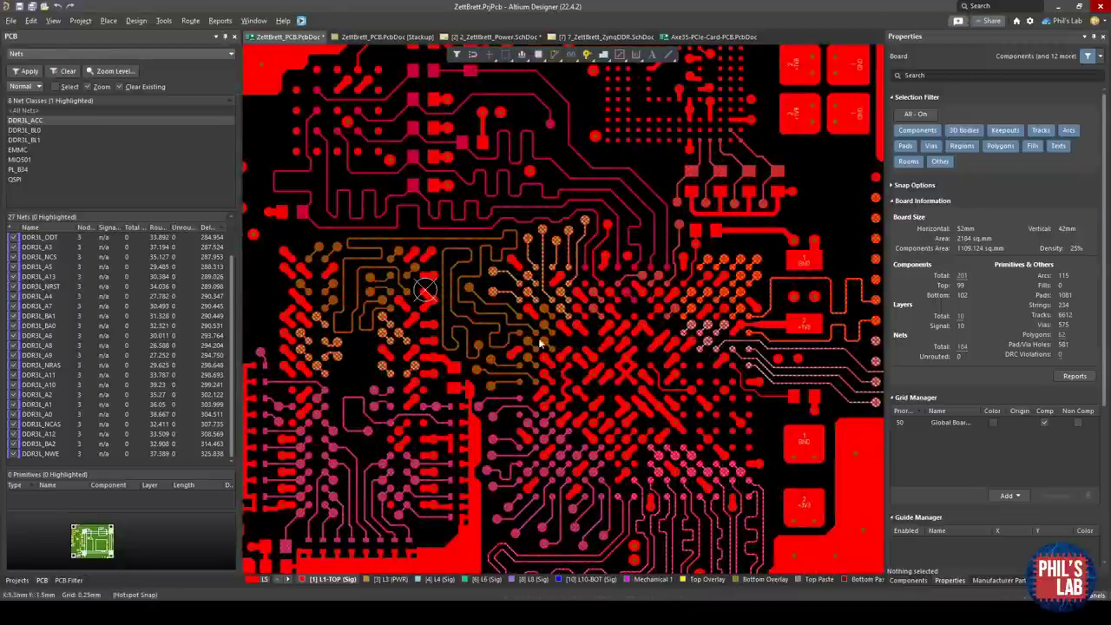
scroll(643, 347, up, 4)
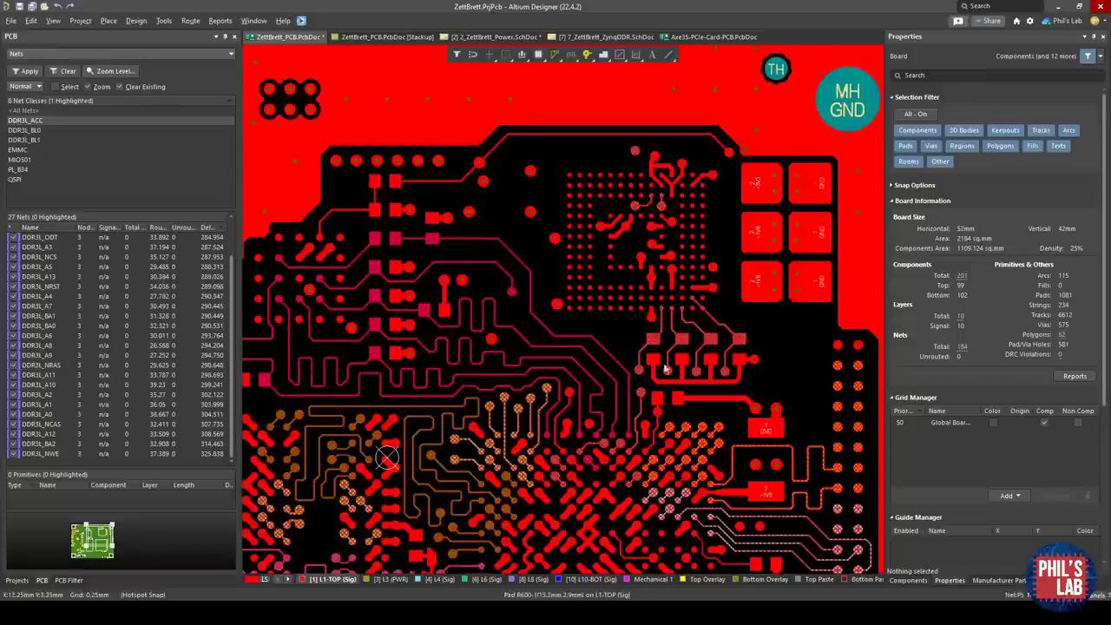
ctrl+scroll(684, 170, up, 2)
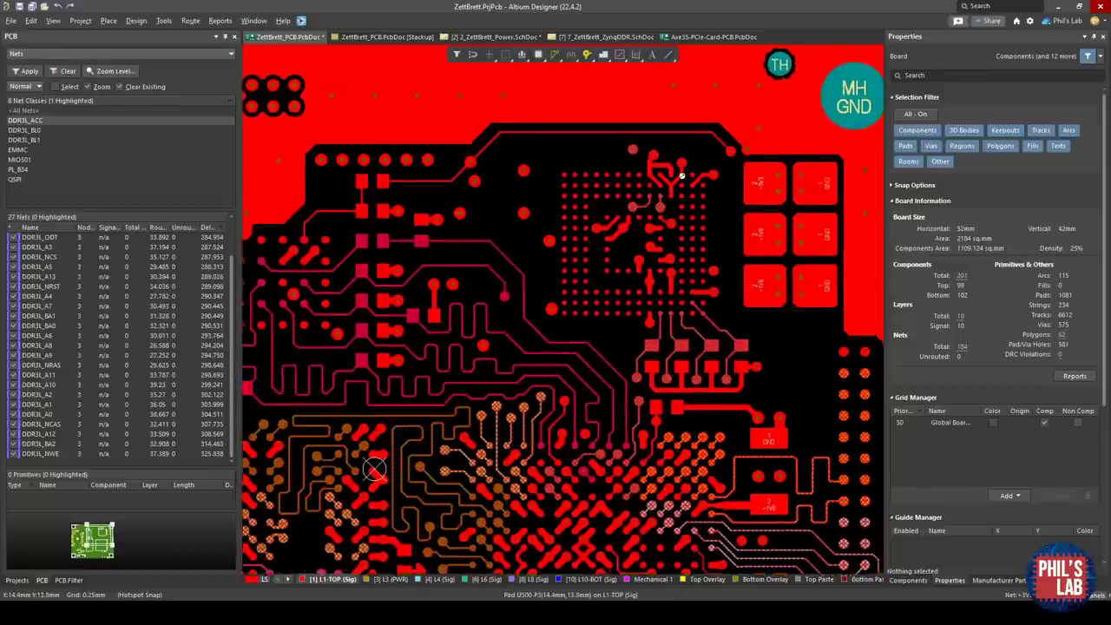
key(3)
right_drag(689, 186, 608, 278)
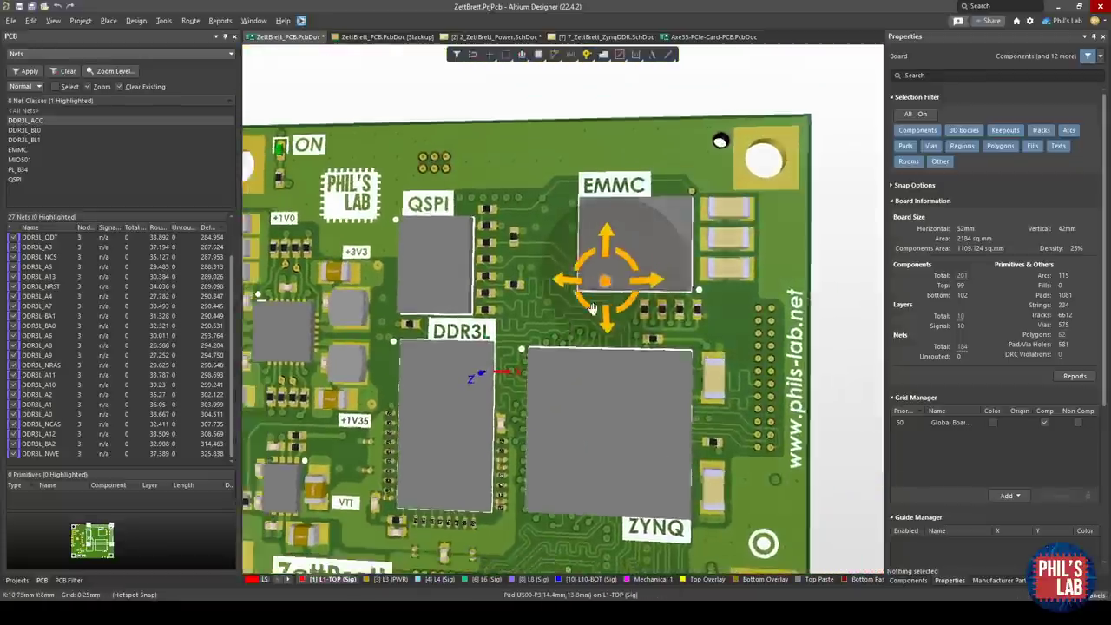
middle_drag(640, 237, 644, 217)
key(2)
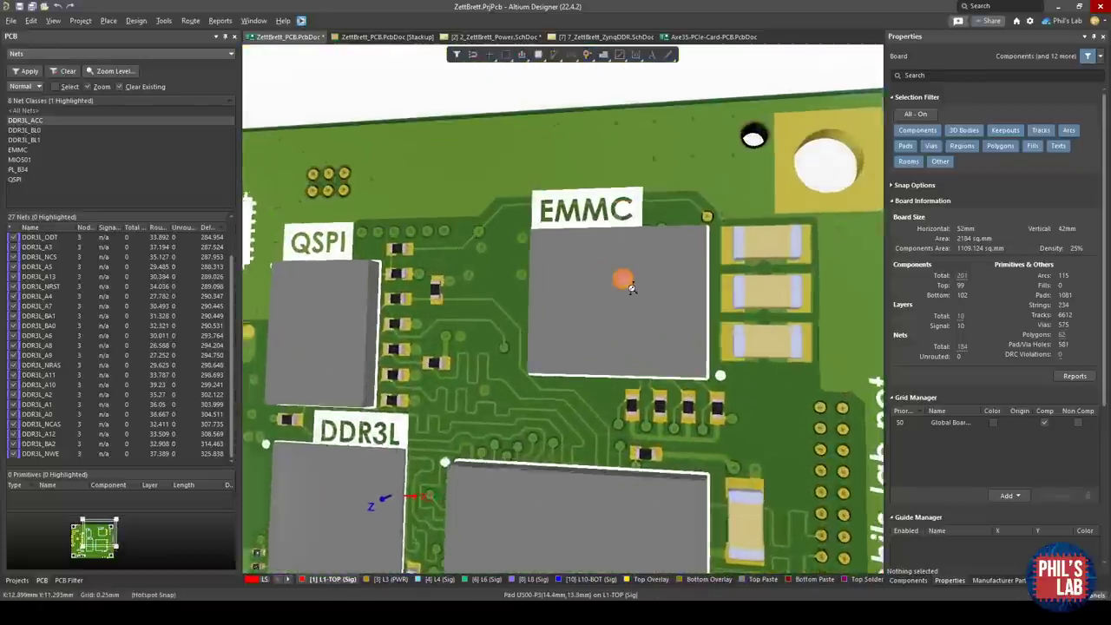
- Return to the 2D layout and examine the power, ground and signal via fan-out of the eMMC's pads on L1-TOP
ctrl+scroll(631, 287, up, 6)
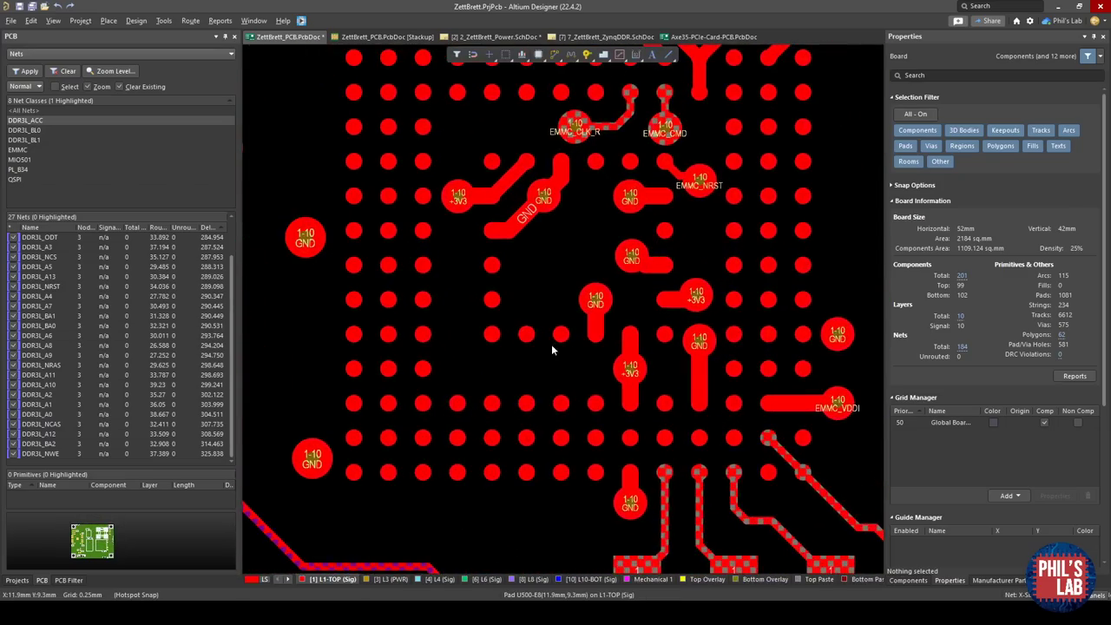
ctrl+scroll(527, 334, up, 1)
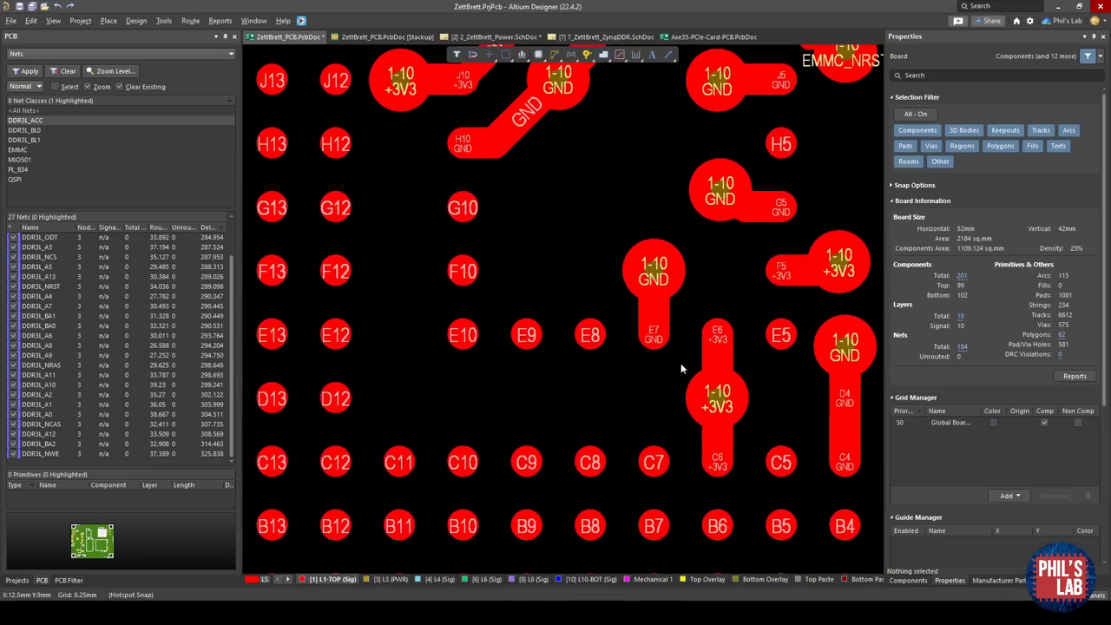
ctrl+scroll(529, 372, down, 2)
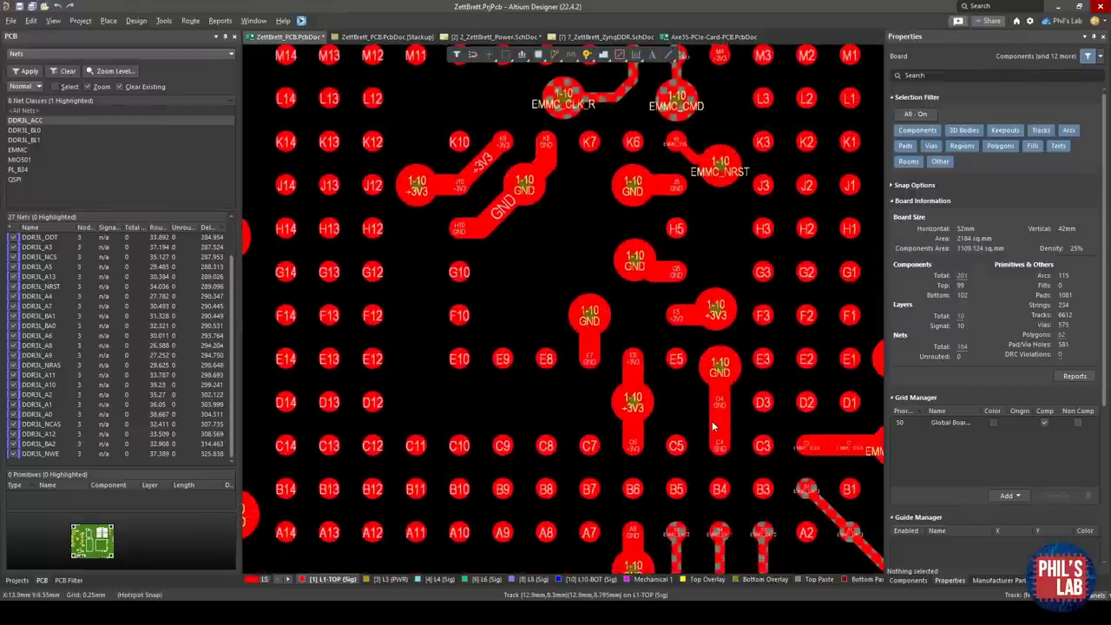
right_drag(739, 356, 696, 519)
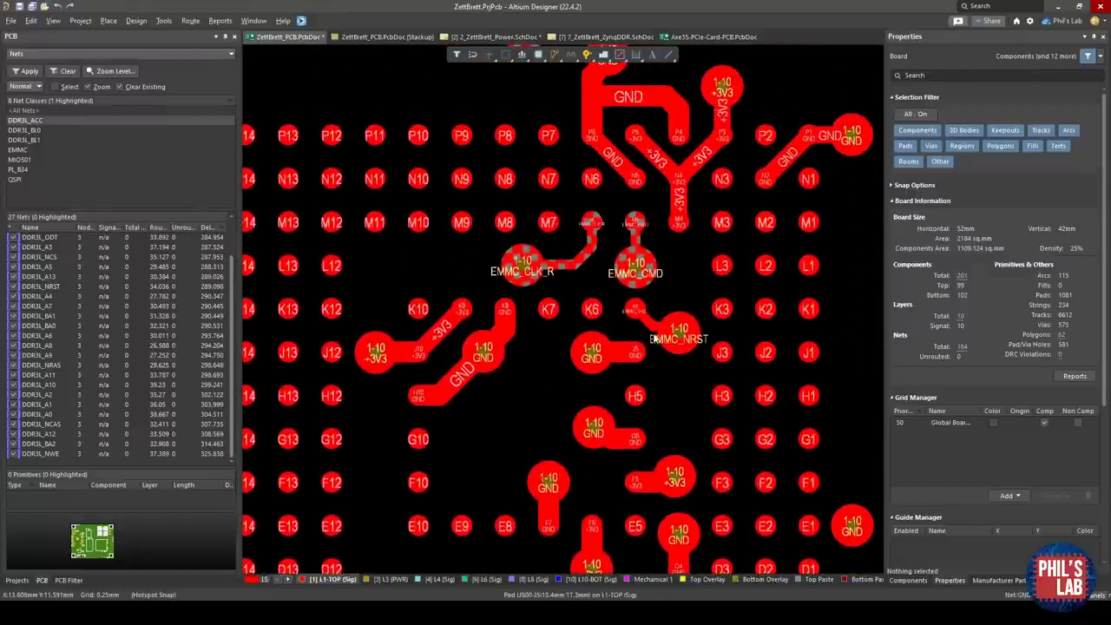
right_drag(655, 326, 646, 334)
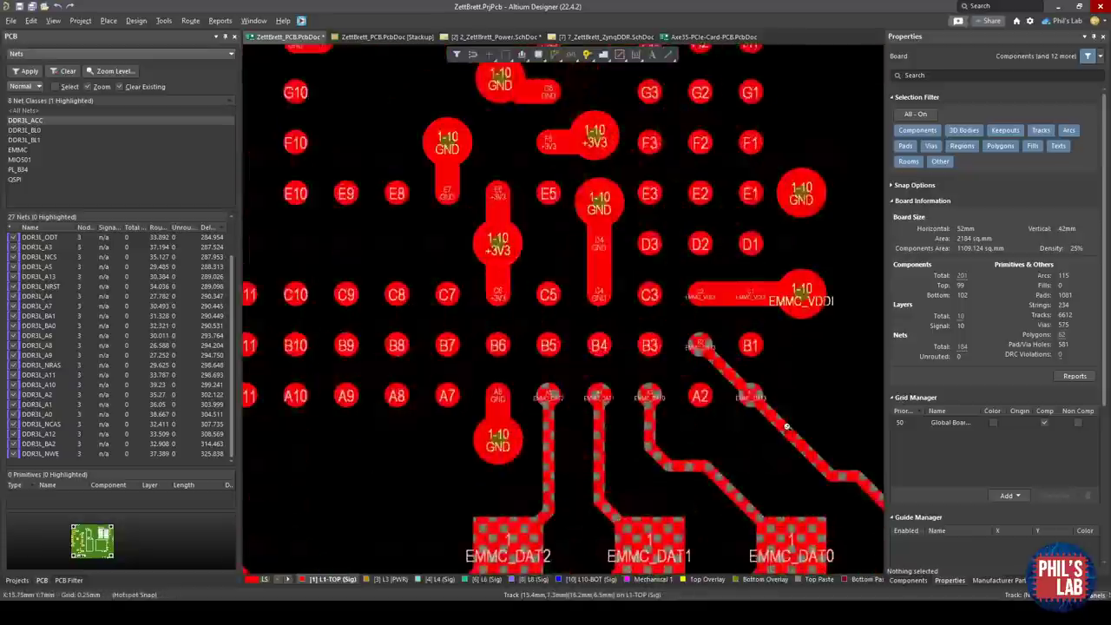
- Examine the EMMC_DAT3 track running from eMMC pad B2 through pad A1, along with the neighbouring data tracks
ctrl+scroll(787, 427, up, 2)
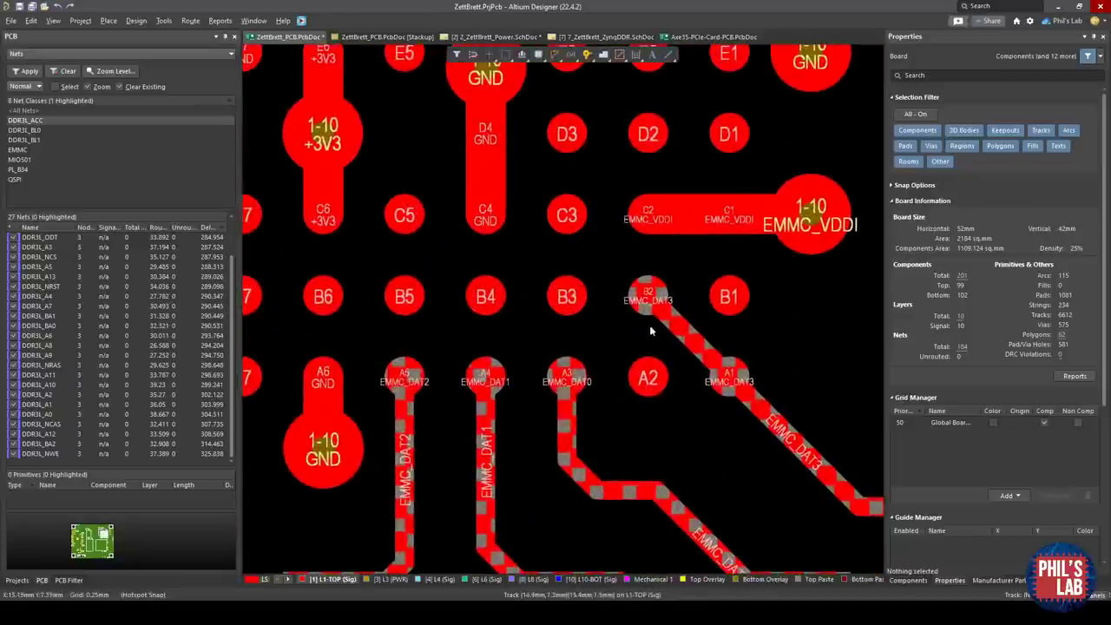
ctrl+scroll(636, 296, up, 1)
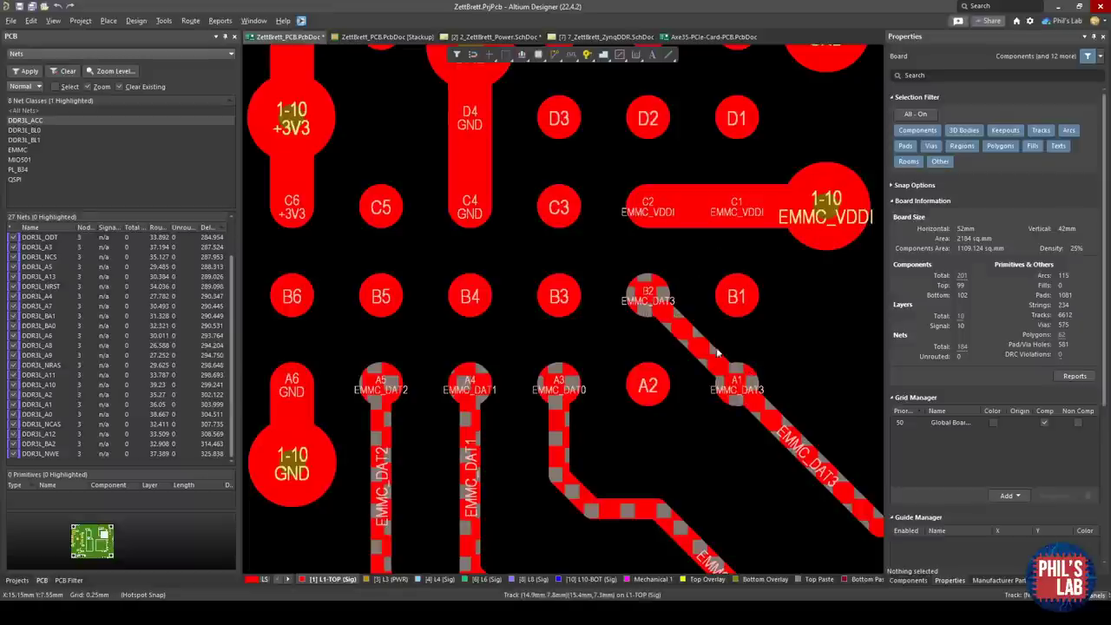
right_drag(686, 319, 530, 276)
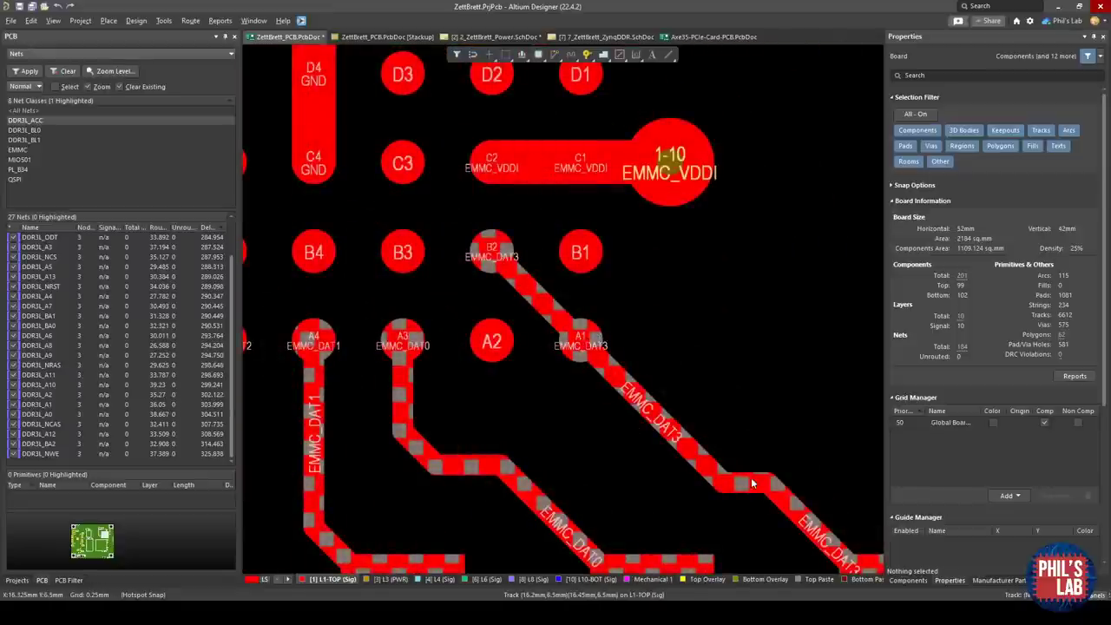
right_drag(589, 292, 678, 323)
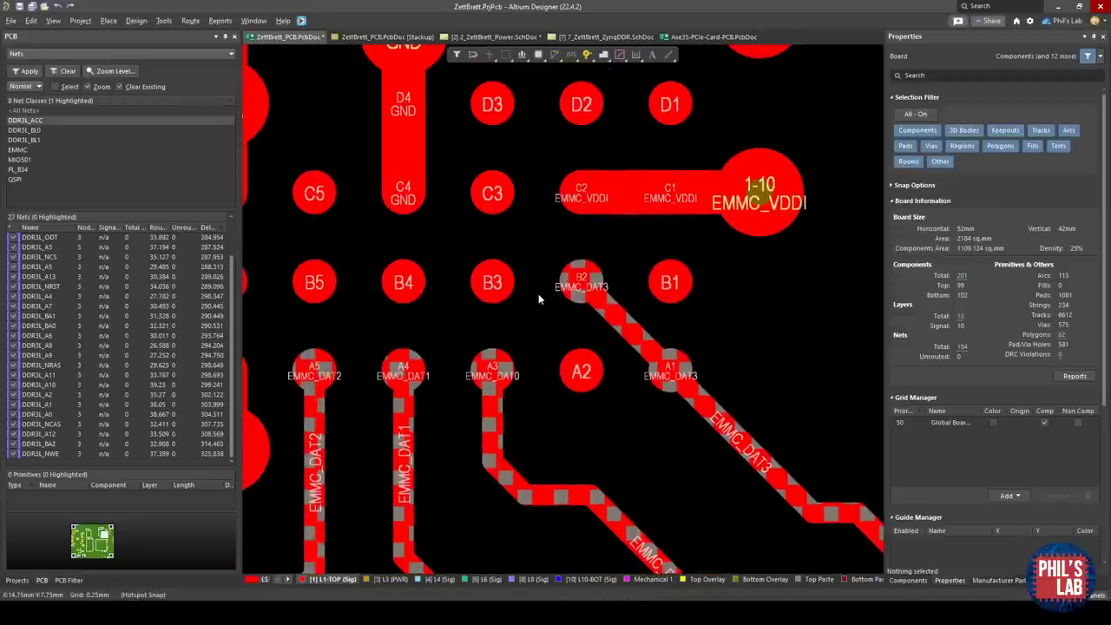
- Examine the signal routing and ground copper around the Zynq and memory areas on layer L6
ctrl+scroll(539, 299, down, 5)
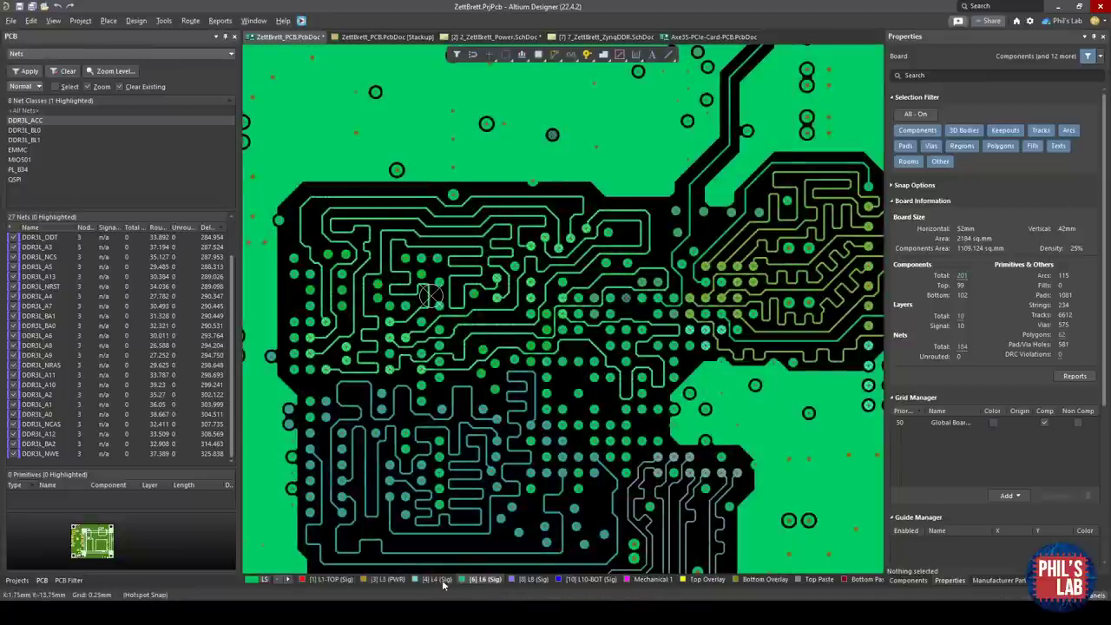
right_drag(673, 461, 565, 464)
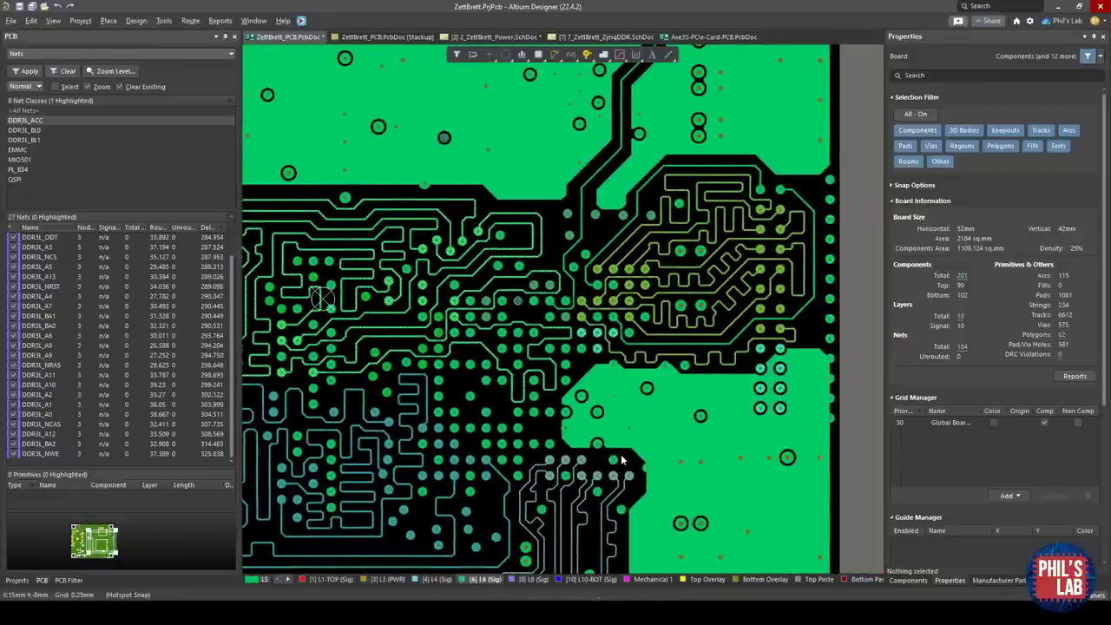
scroll(623, 462, down, 5)
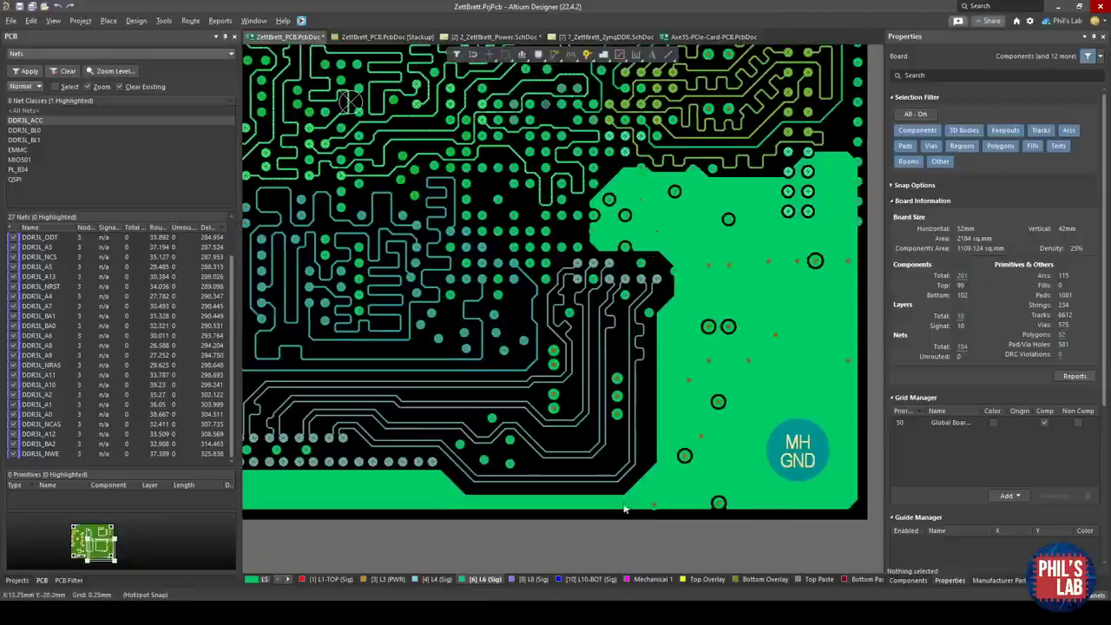
right_drag(645, 297, 583, 379)
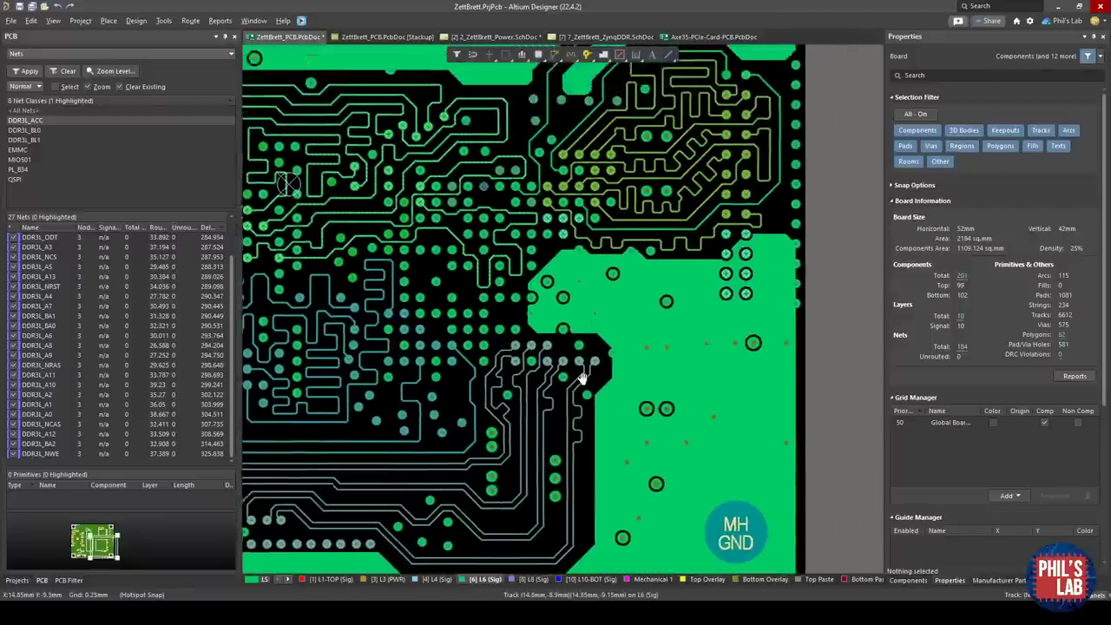
scroll(693, 295, up, 3)
shift+scroll(693, 295, right, 1)
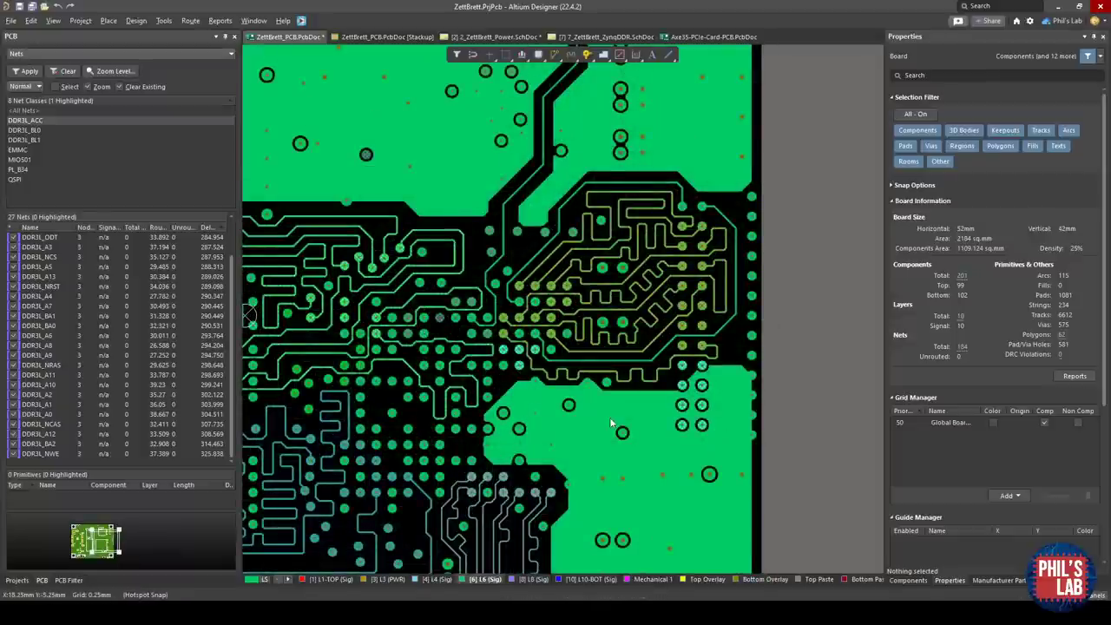
- View the board's underside in 3D and inspect the PWR, MIO and PL connectors and the 33M33 oscillator
key(3)
shift+right_drag(732, 387, 422, 327)
key(2)
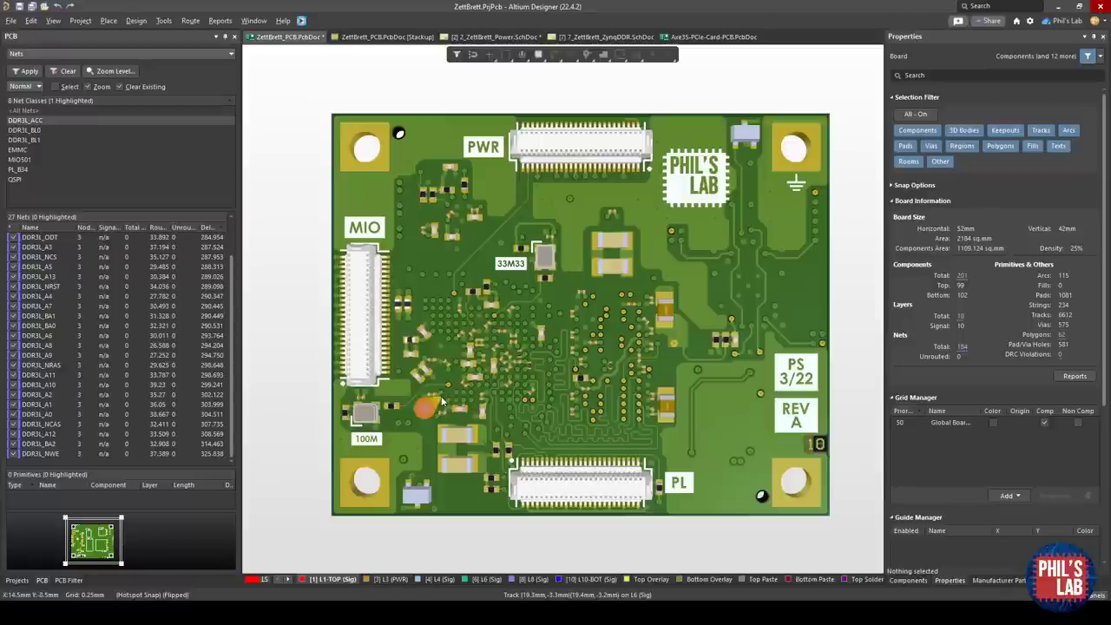
shift+right_drag(554, 397, 542, 382)
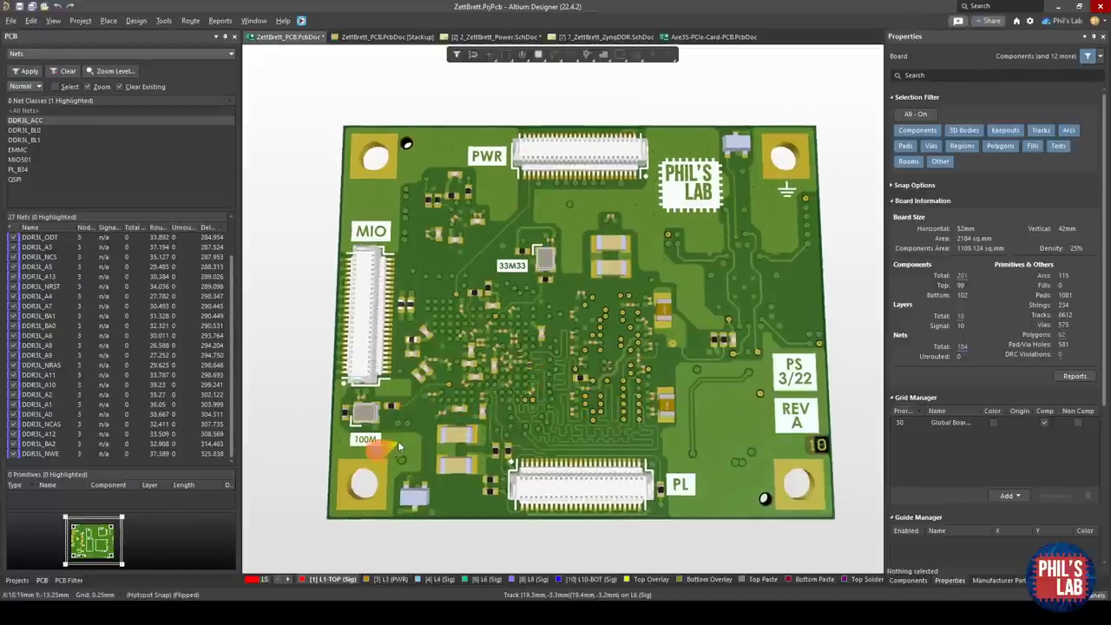
ctrl+scroll(562, 235, up, 2)
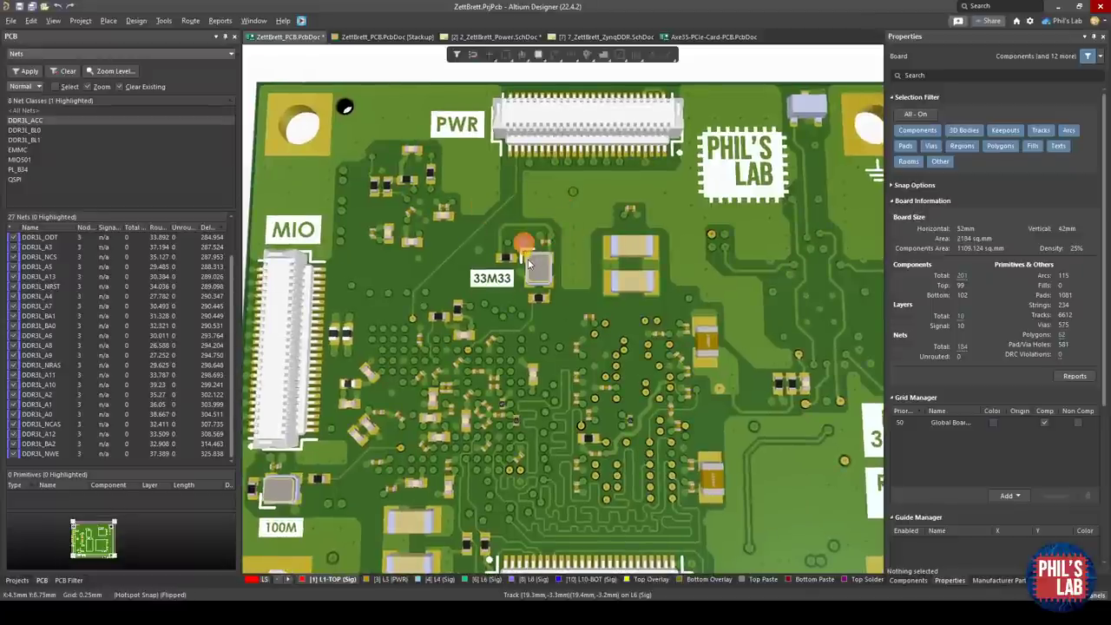
right_drag(486, 318, 536, 288)
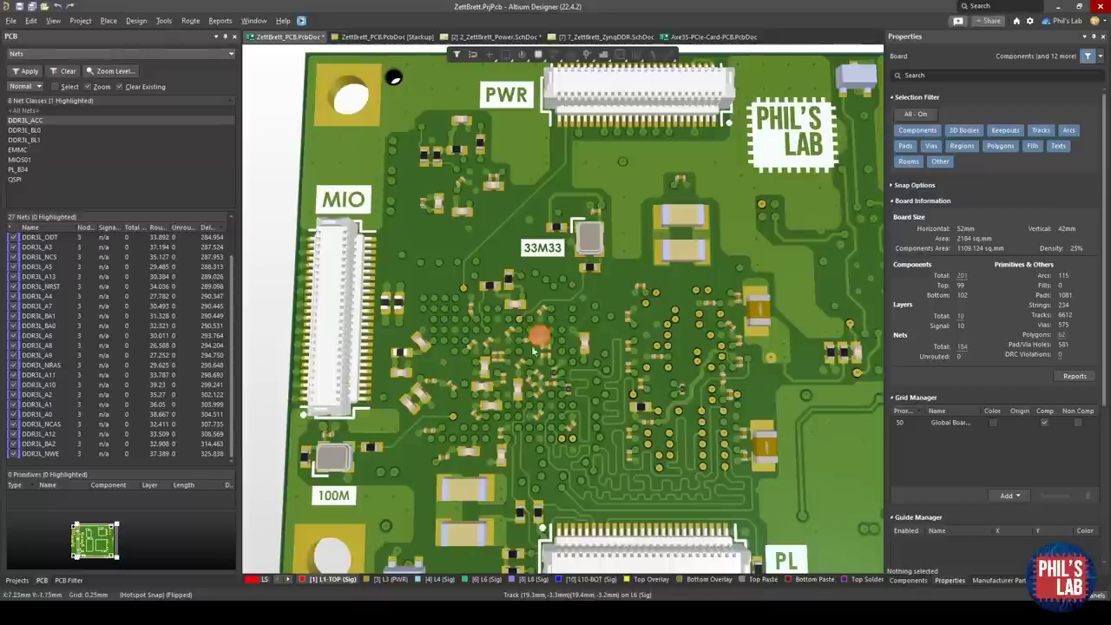
- Examine in 3D the capacitors under the Zynq and the area around the 33M33 oscillator on the board's underside
shift+right_drag(589, 442, 500, 287)
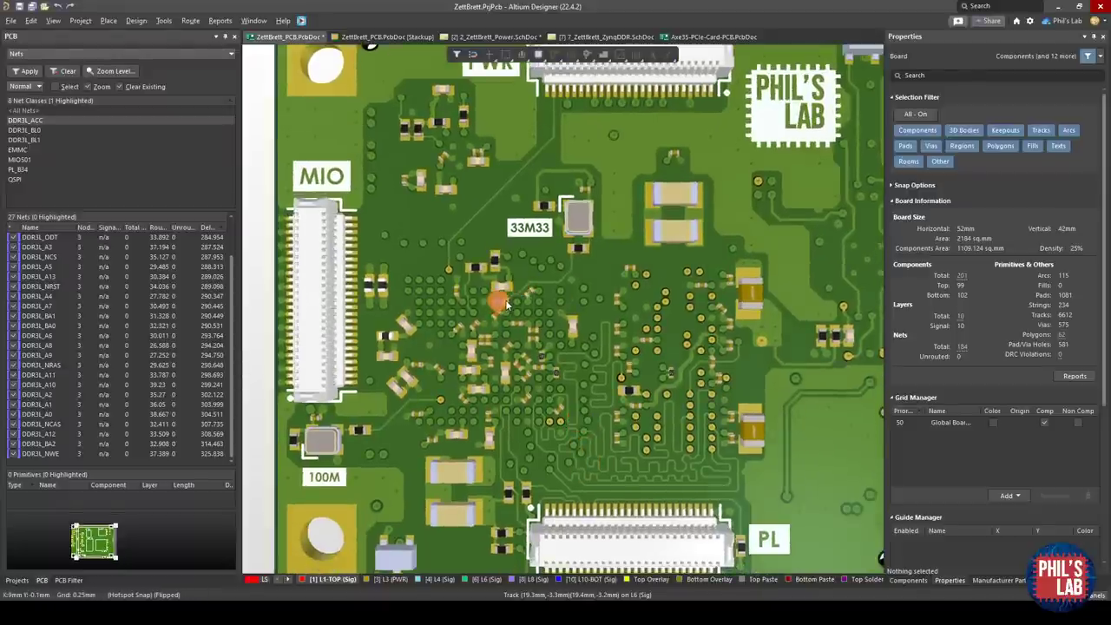
shift+right_drag(507, 303, 783, 319)
shift+right_drag(493, 327, 300, 324)
shift+right_drag(546, 253, 620, 154)
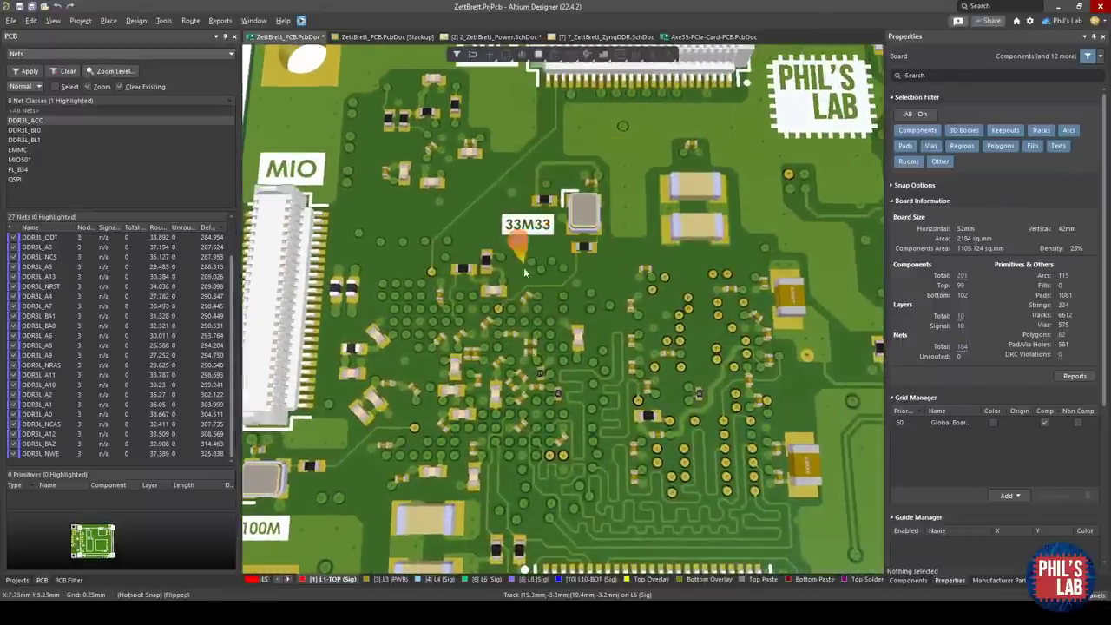
ctrl+scroll(498, 311, up, 1)
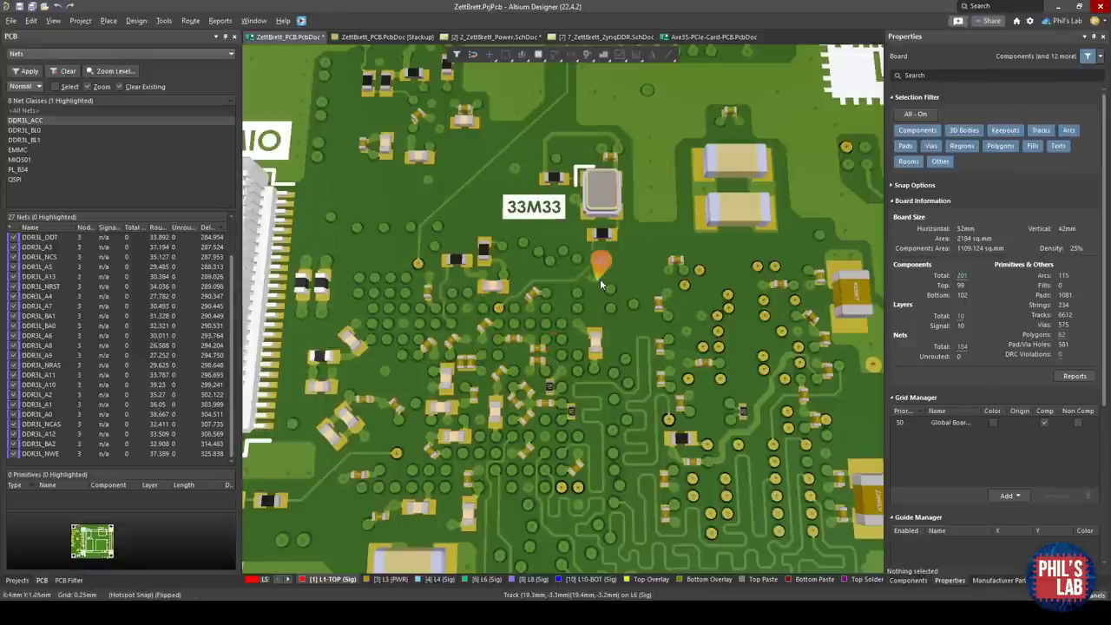
shift+right_drag(601, 284, 598, 300)
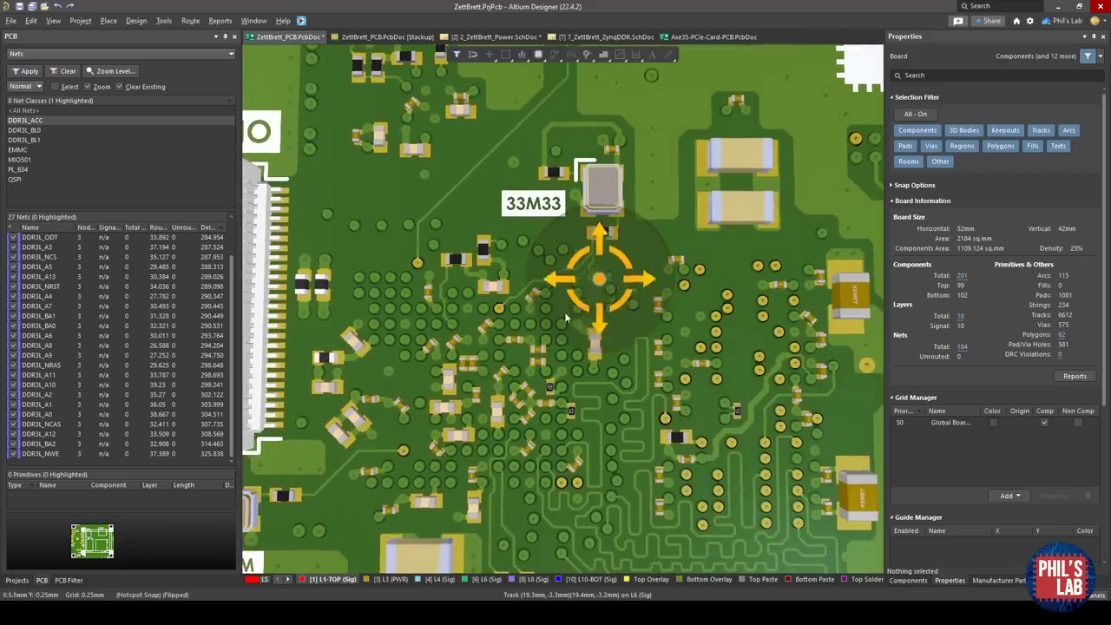
- Return to the 2D layout and examine the MIO connector's signal and GND pin arrangement on L10-BOT
key(2)
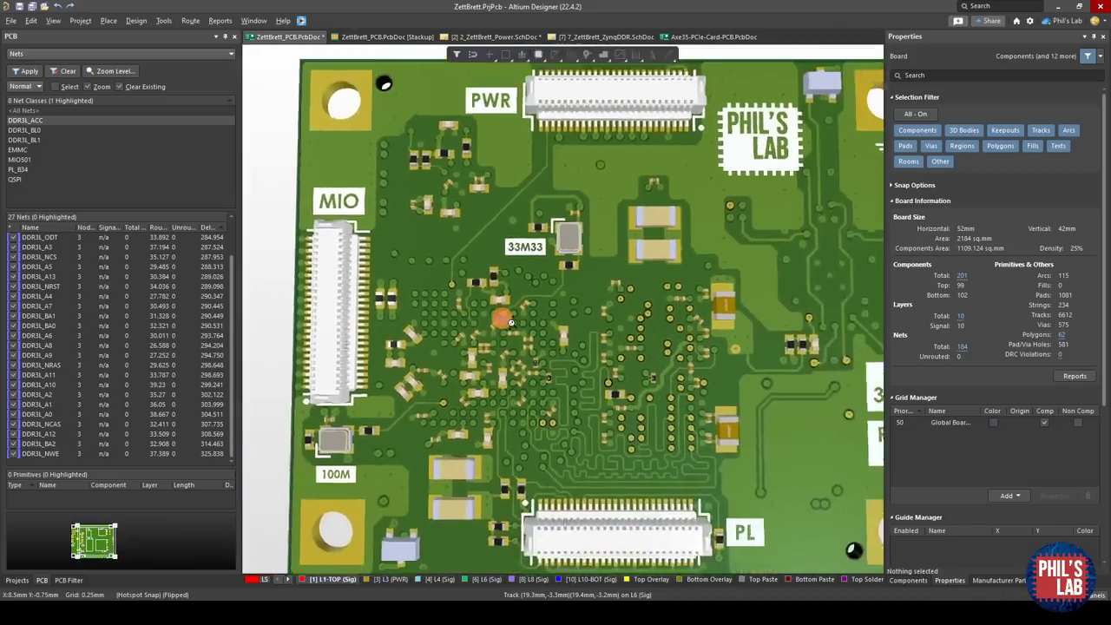
ctrl+scroll(652, 229, up, 5)
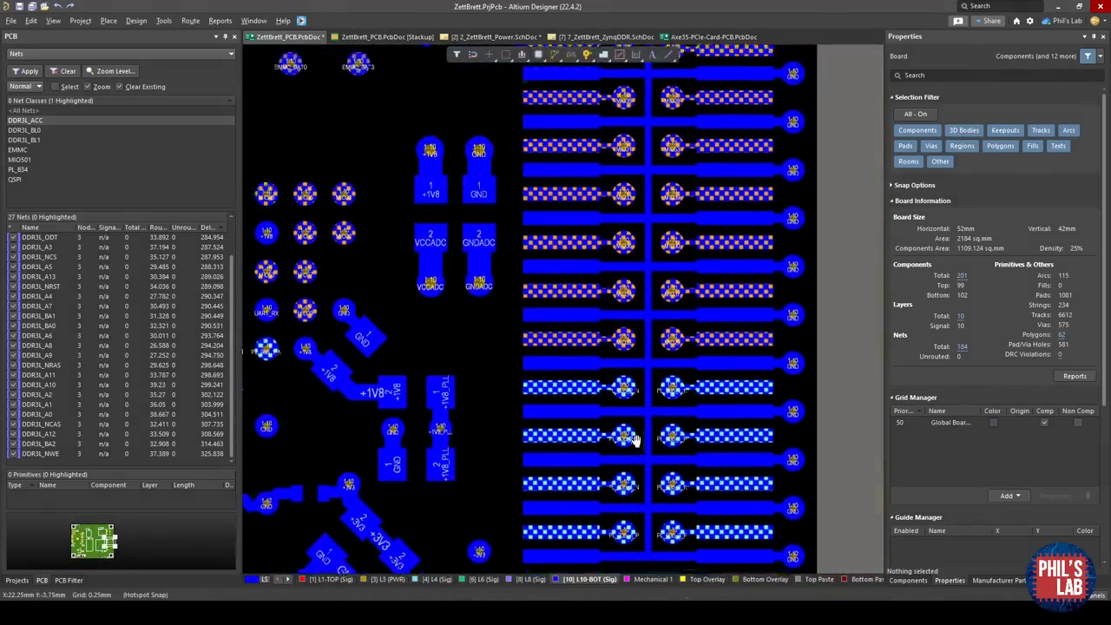
right_drag(576, 450, 505, 426)
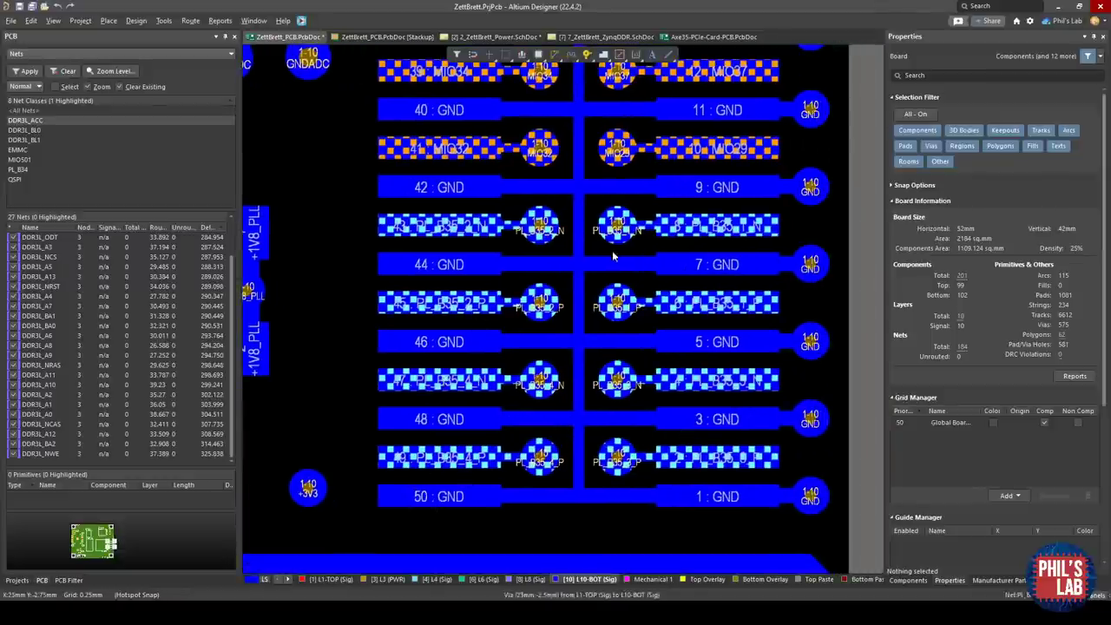
ctrl+scroll(617, 243, down, 4)
ctrl+scroll(643, 182, up, 3)
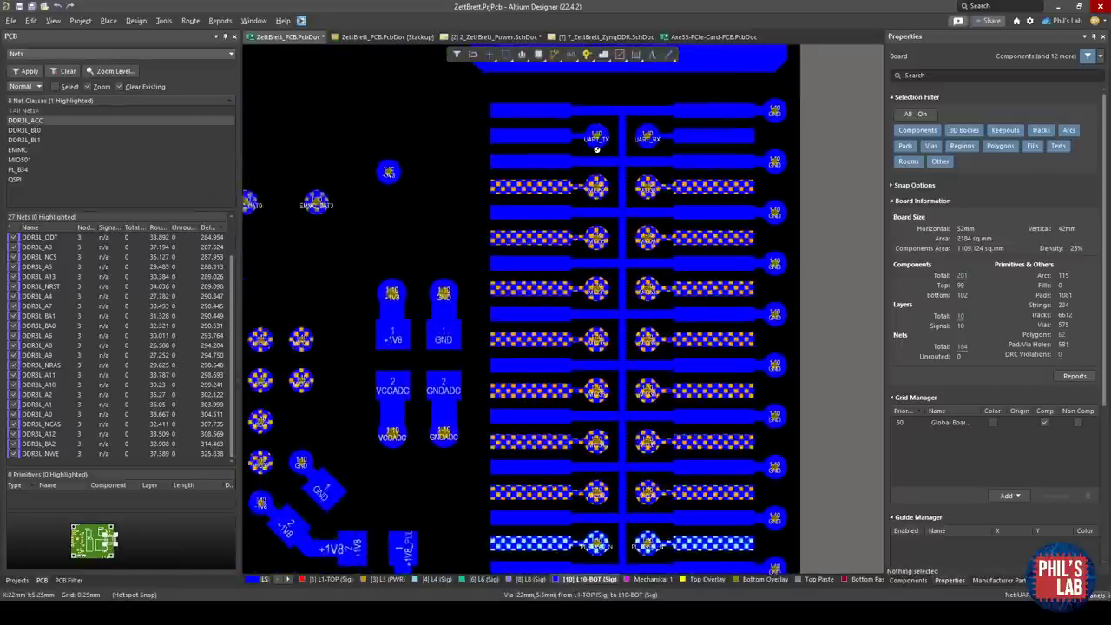